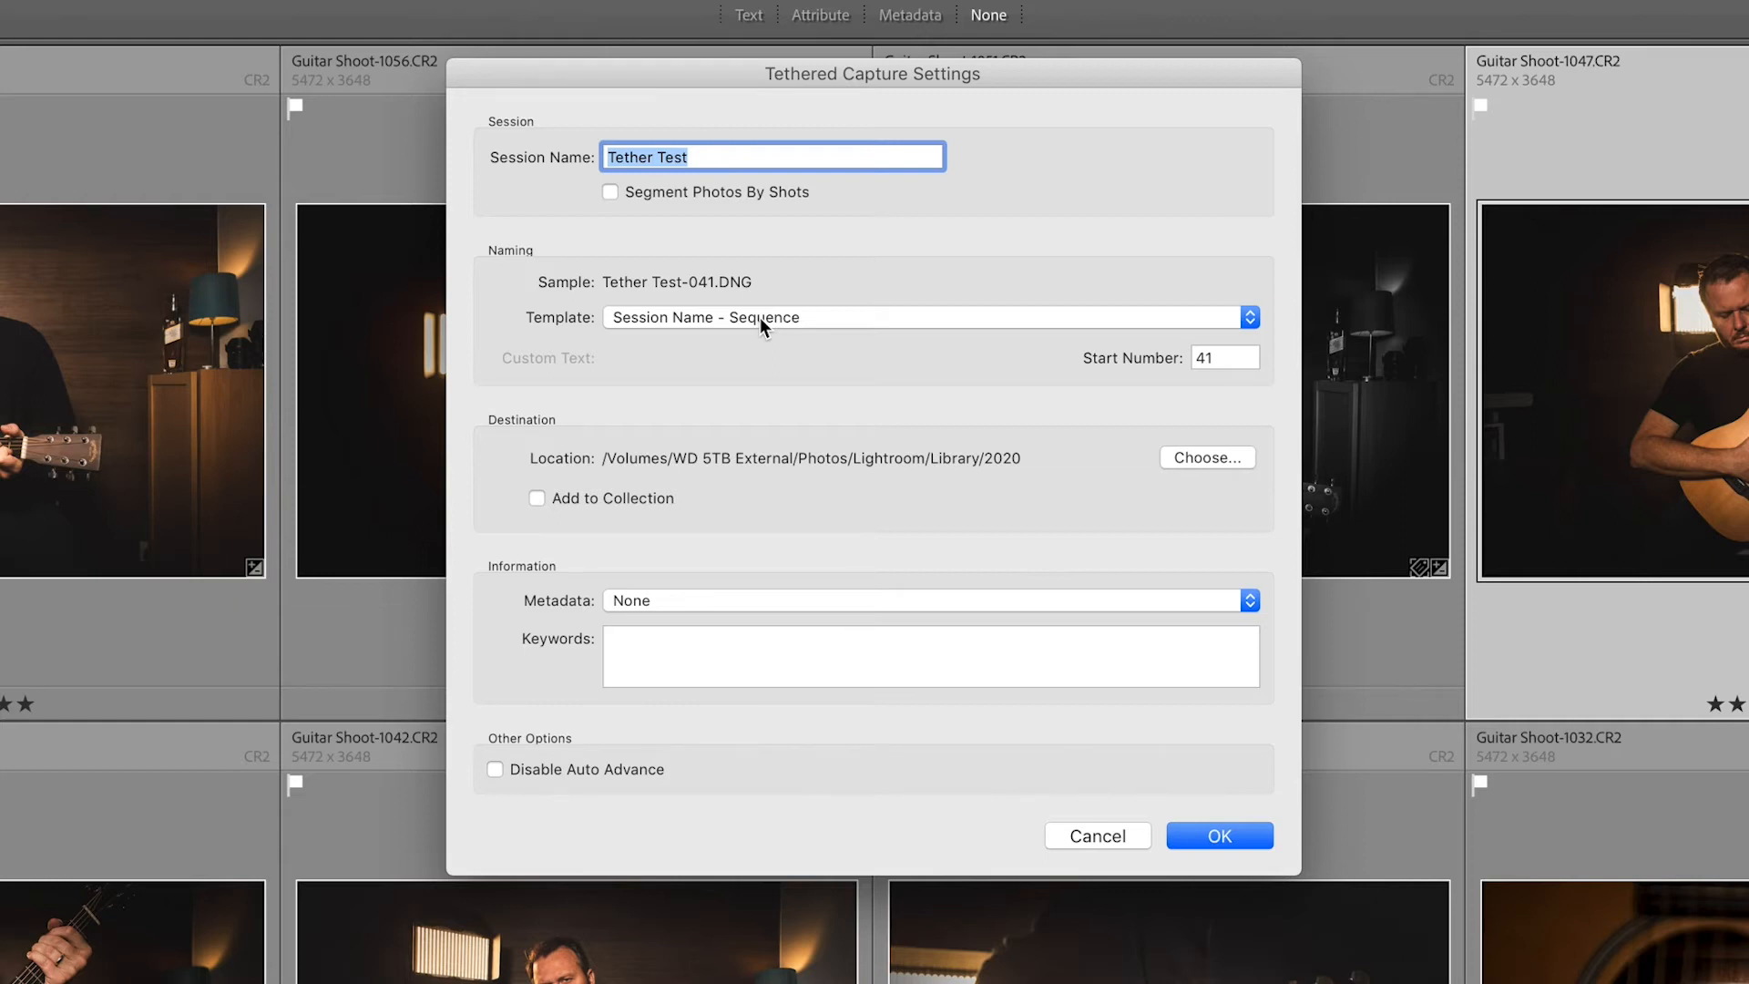
Keep the naming template at Session Name - Sequence and set the session name to Tethering Test.
click(759, 316)
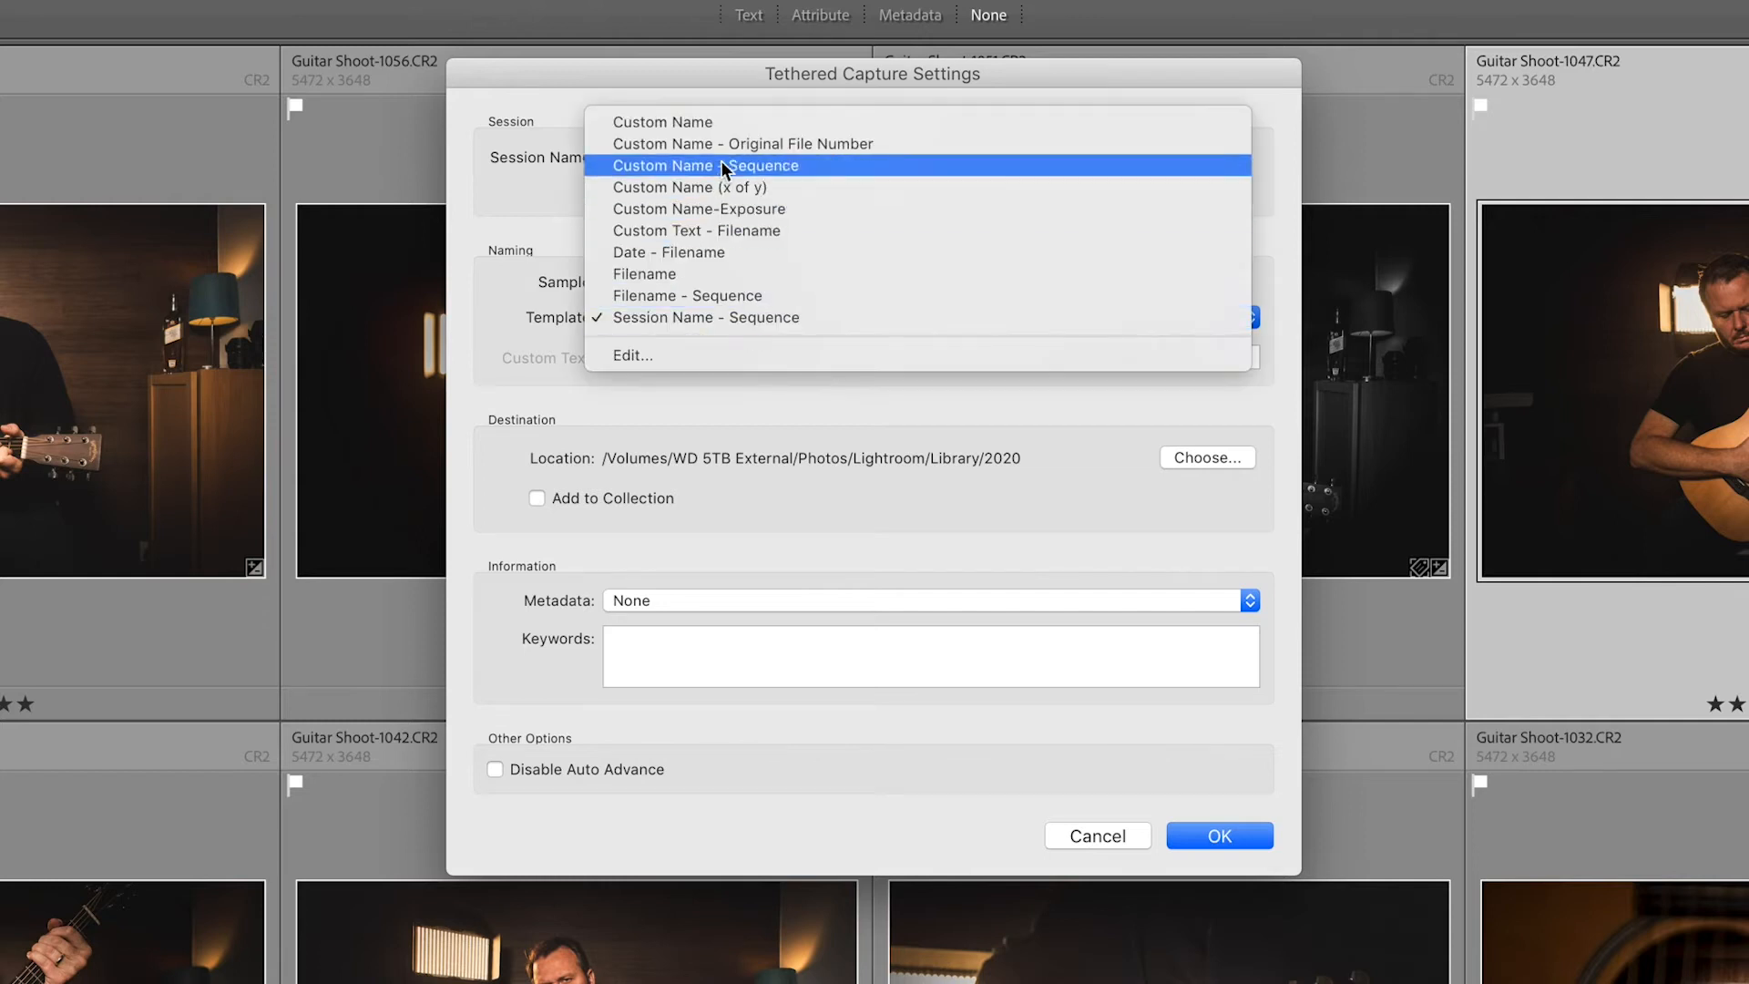
click(723, 320)
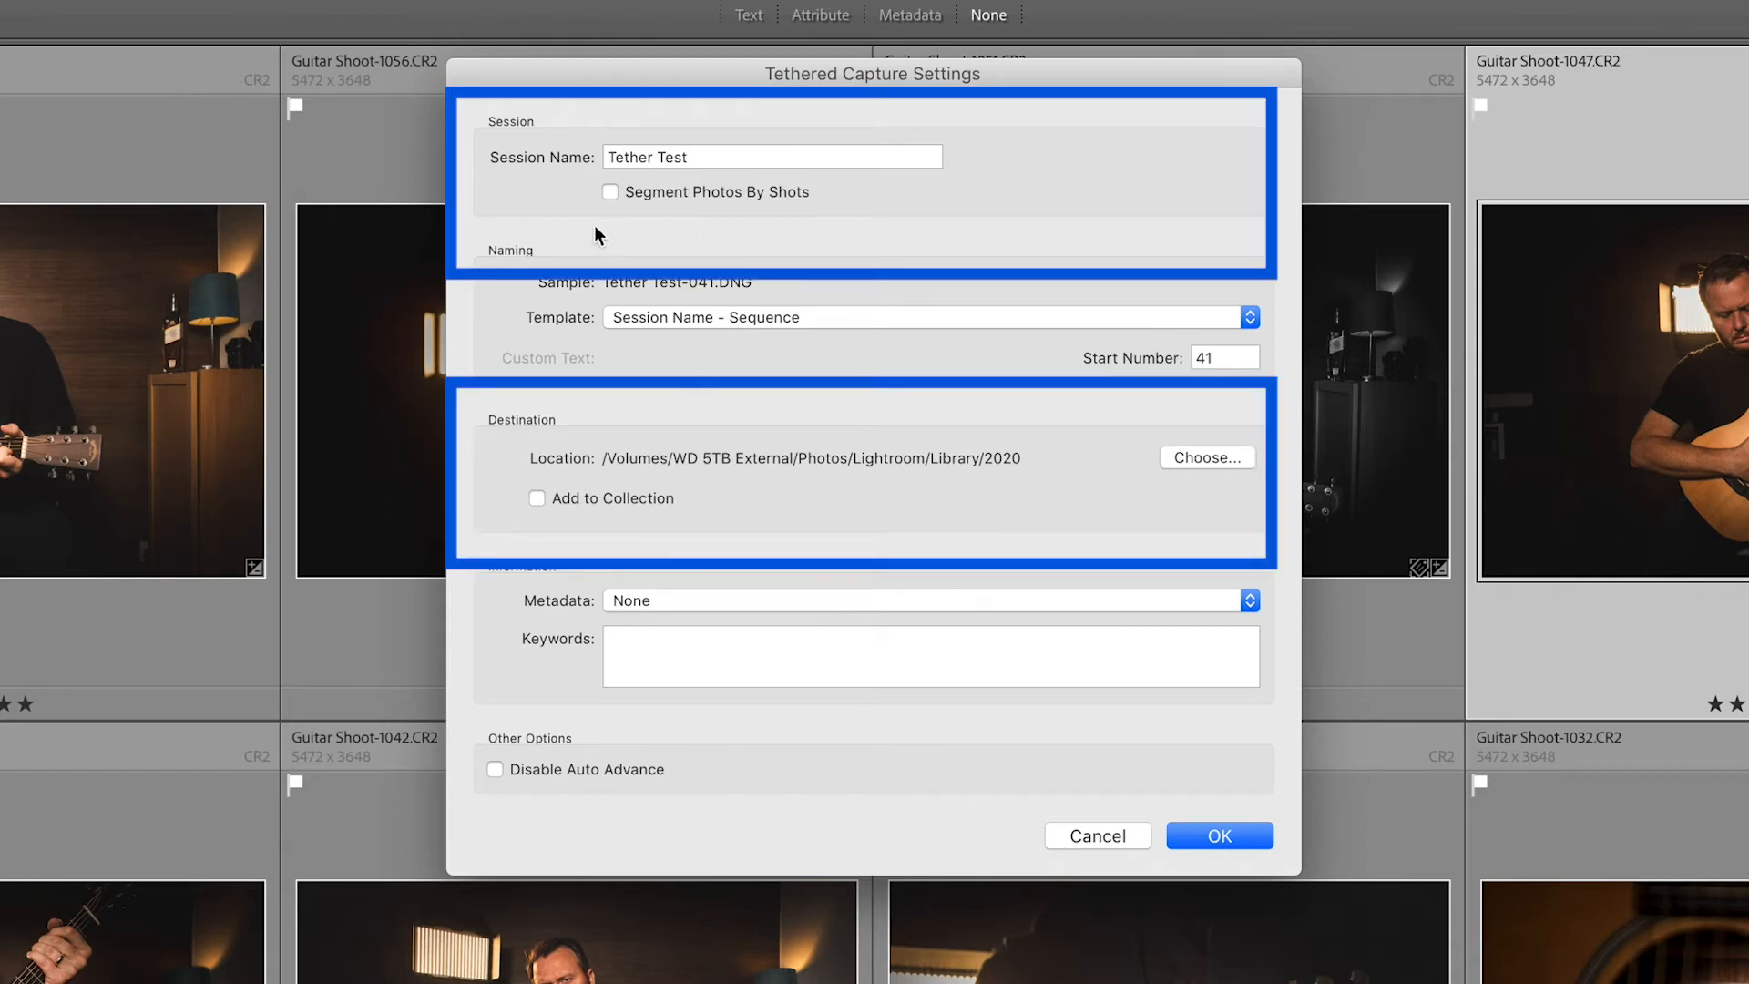
triple_click(683, 159)
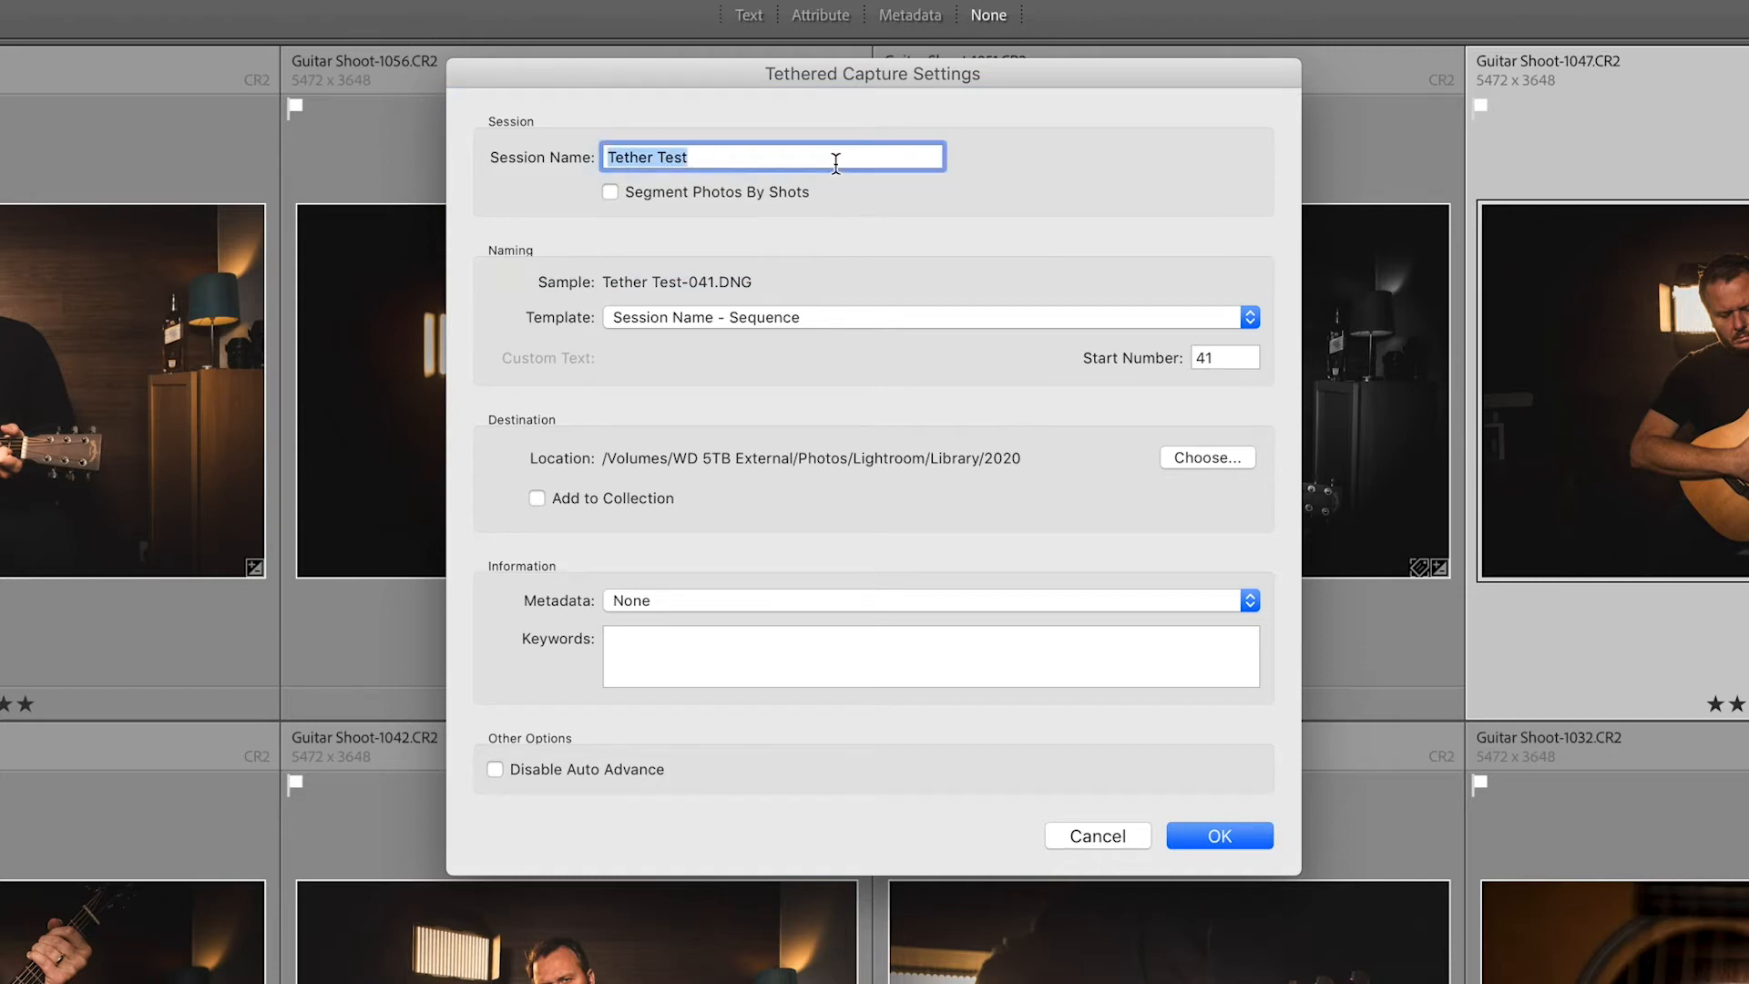
key(BackSpace)
text(Tethered)
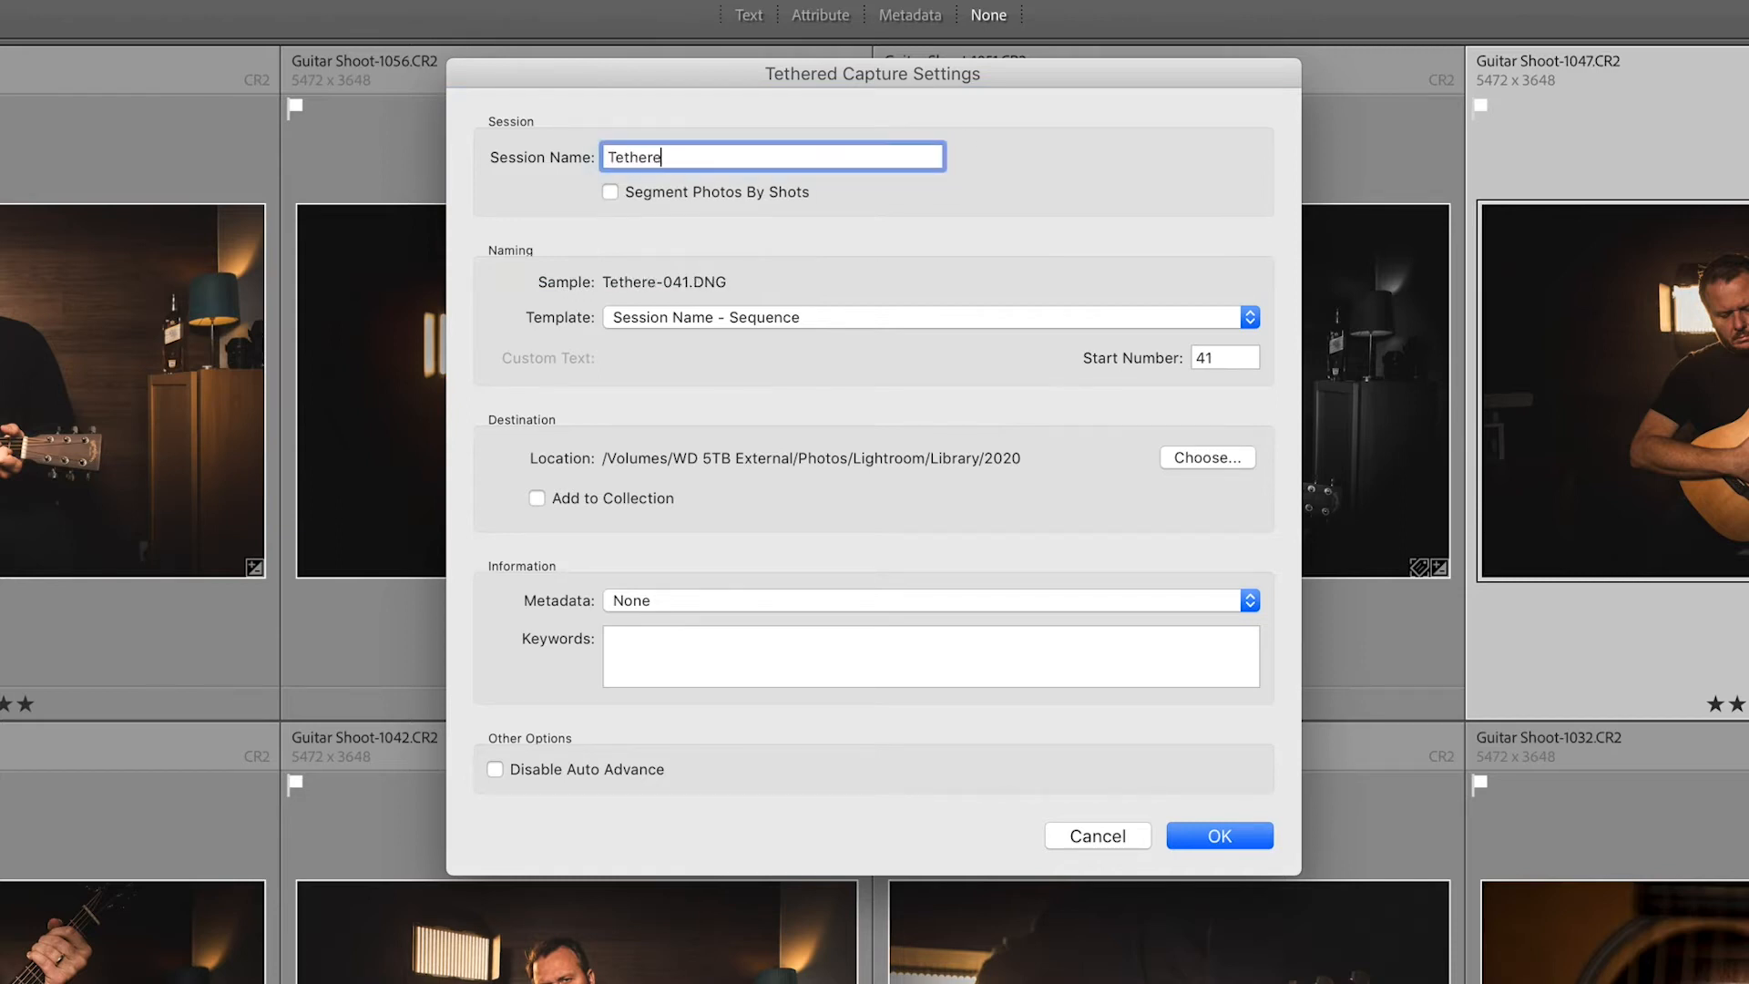
key(BackSpace)
text(ing)
key(BackSpace)
key(BackSpace)
key(BackSpace)
key(BackSpace)
text(ing Test)
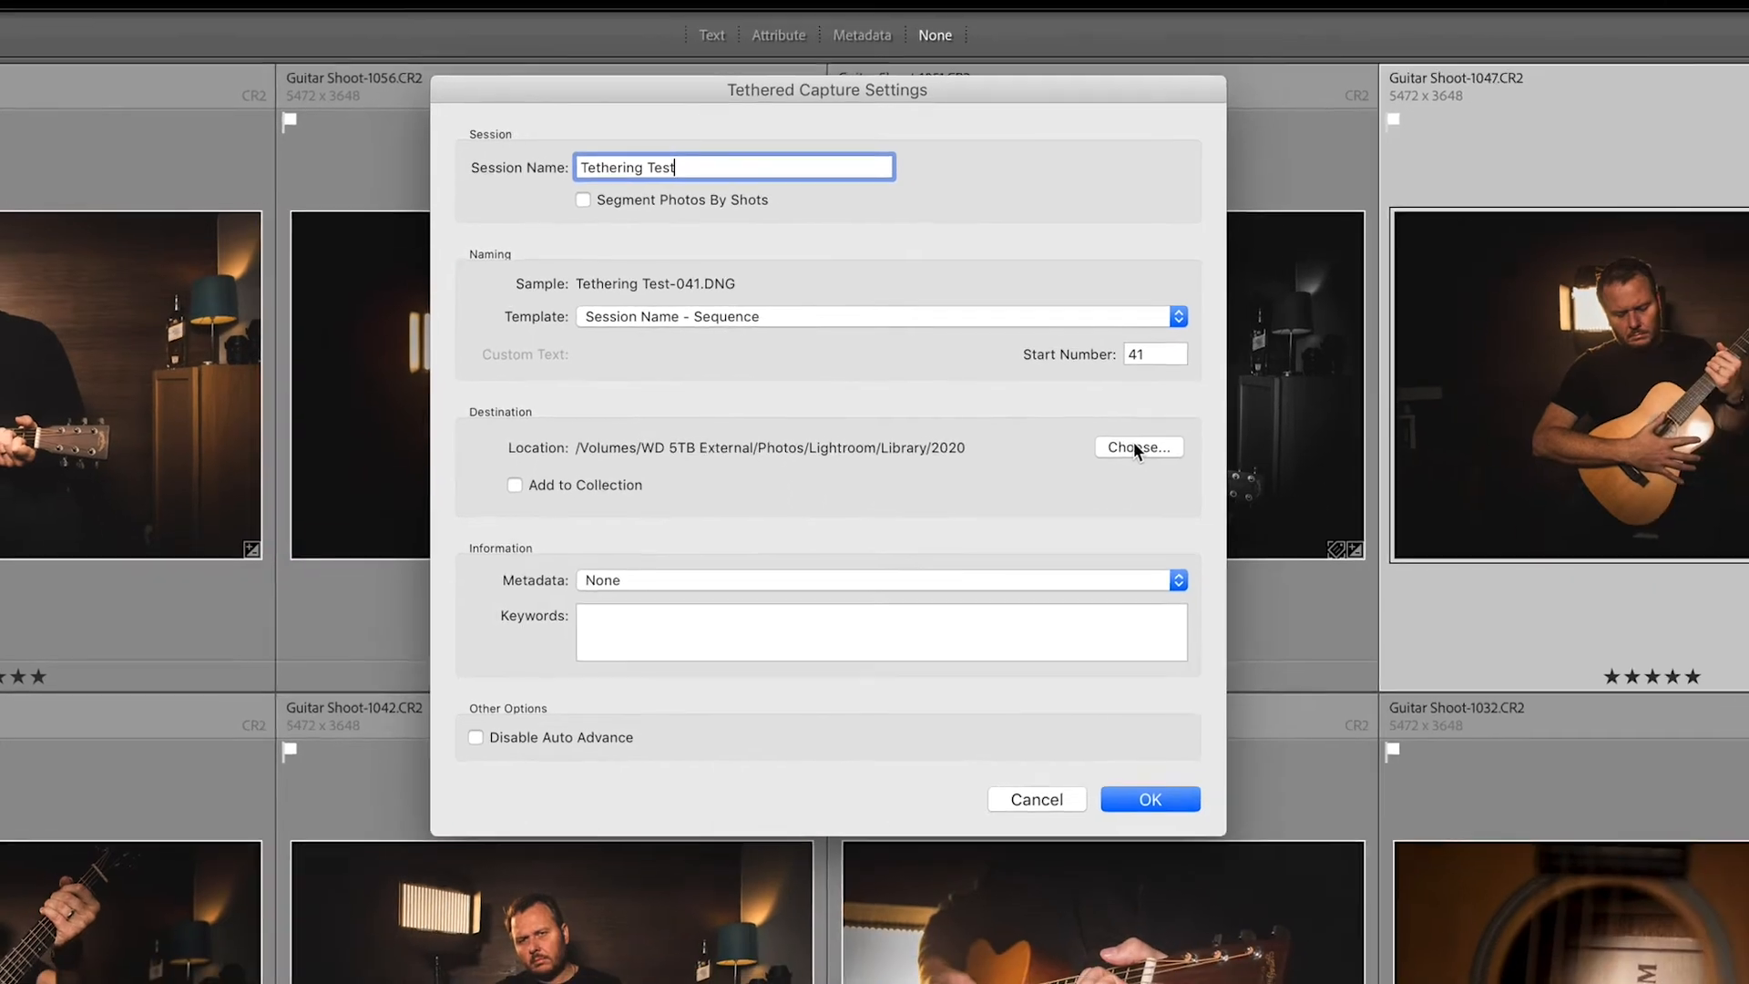
Choose the 2020 folder inside Library as the destination for the tethered captures.
click(1201, 455)
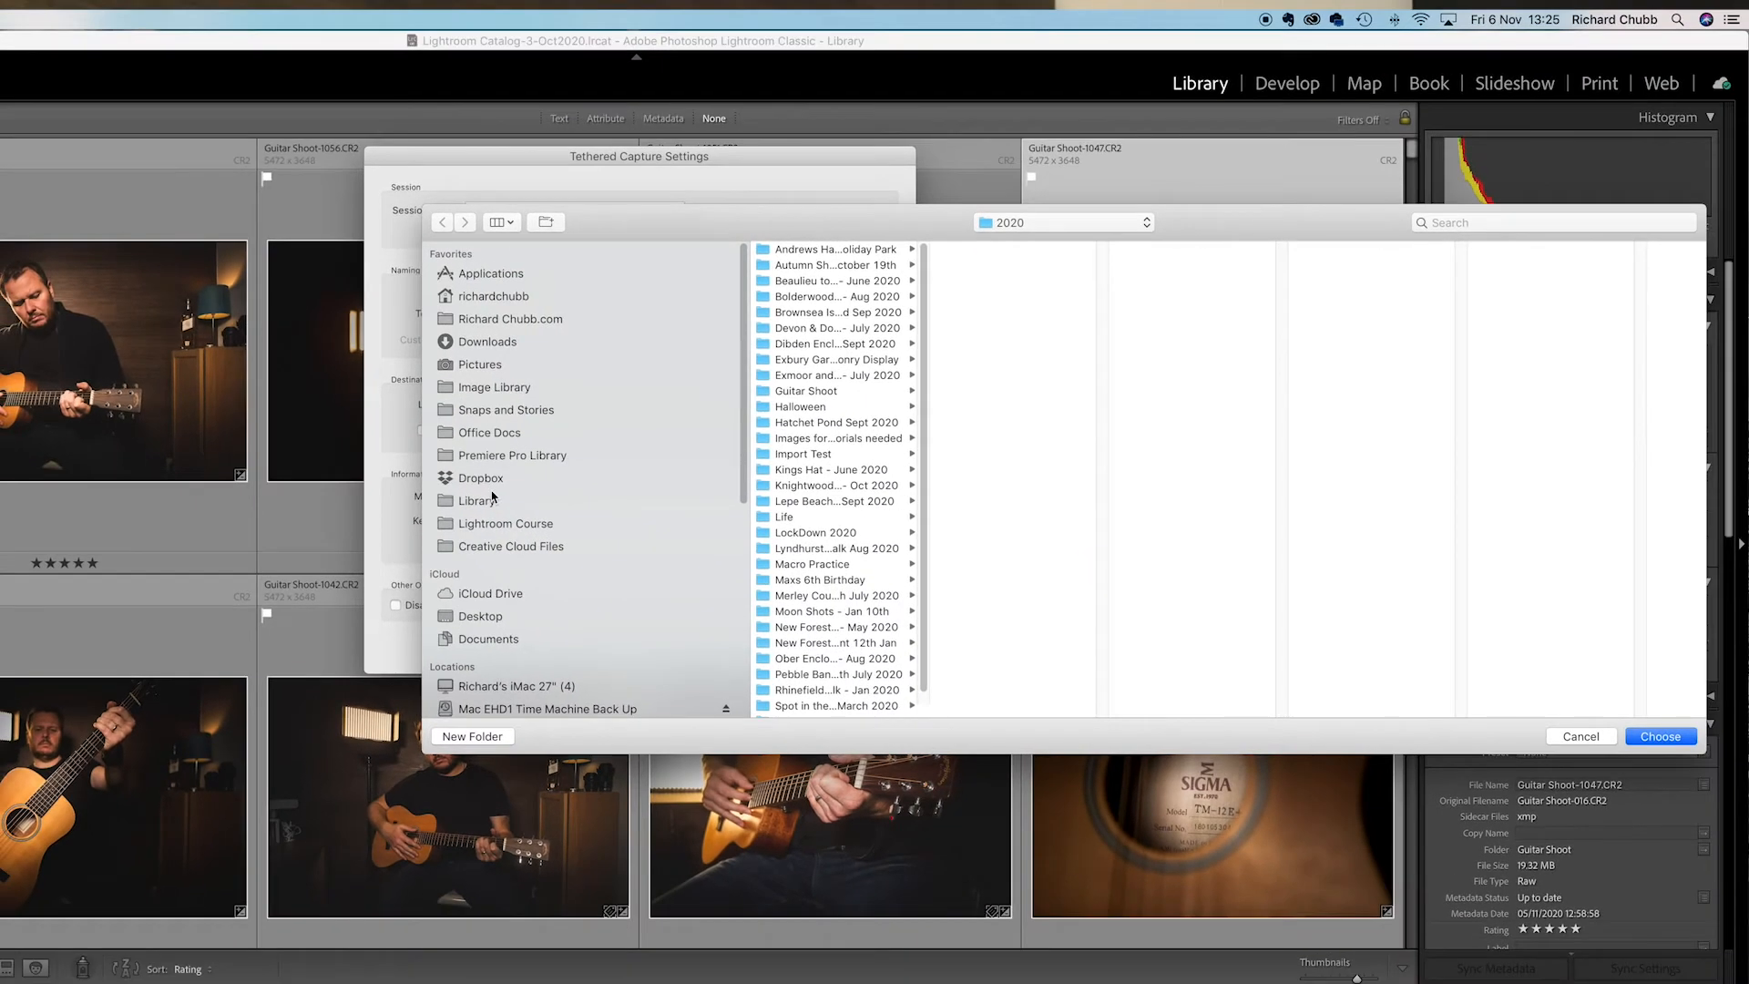
click(492, 503)
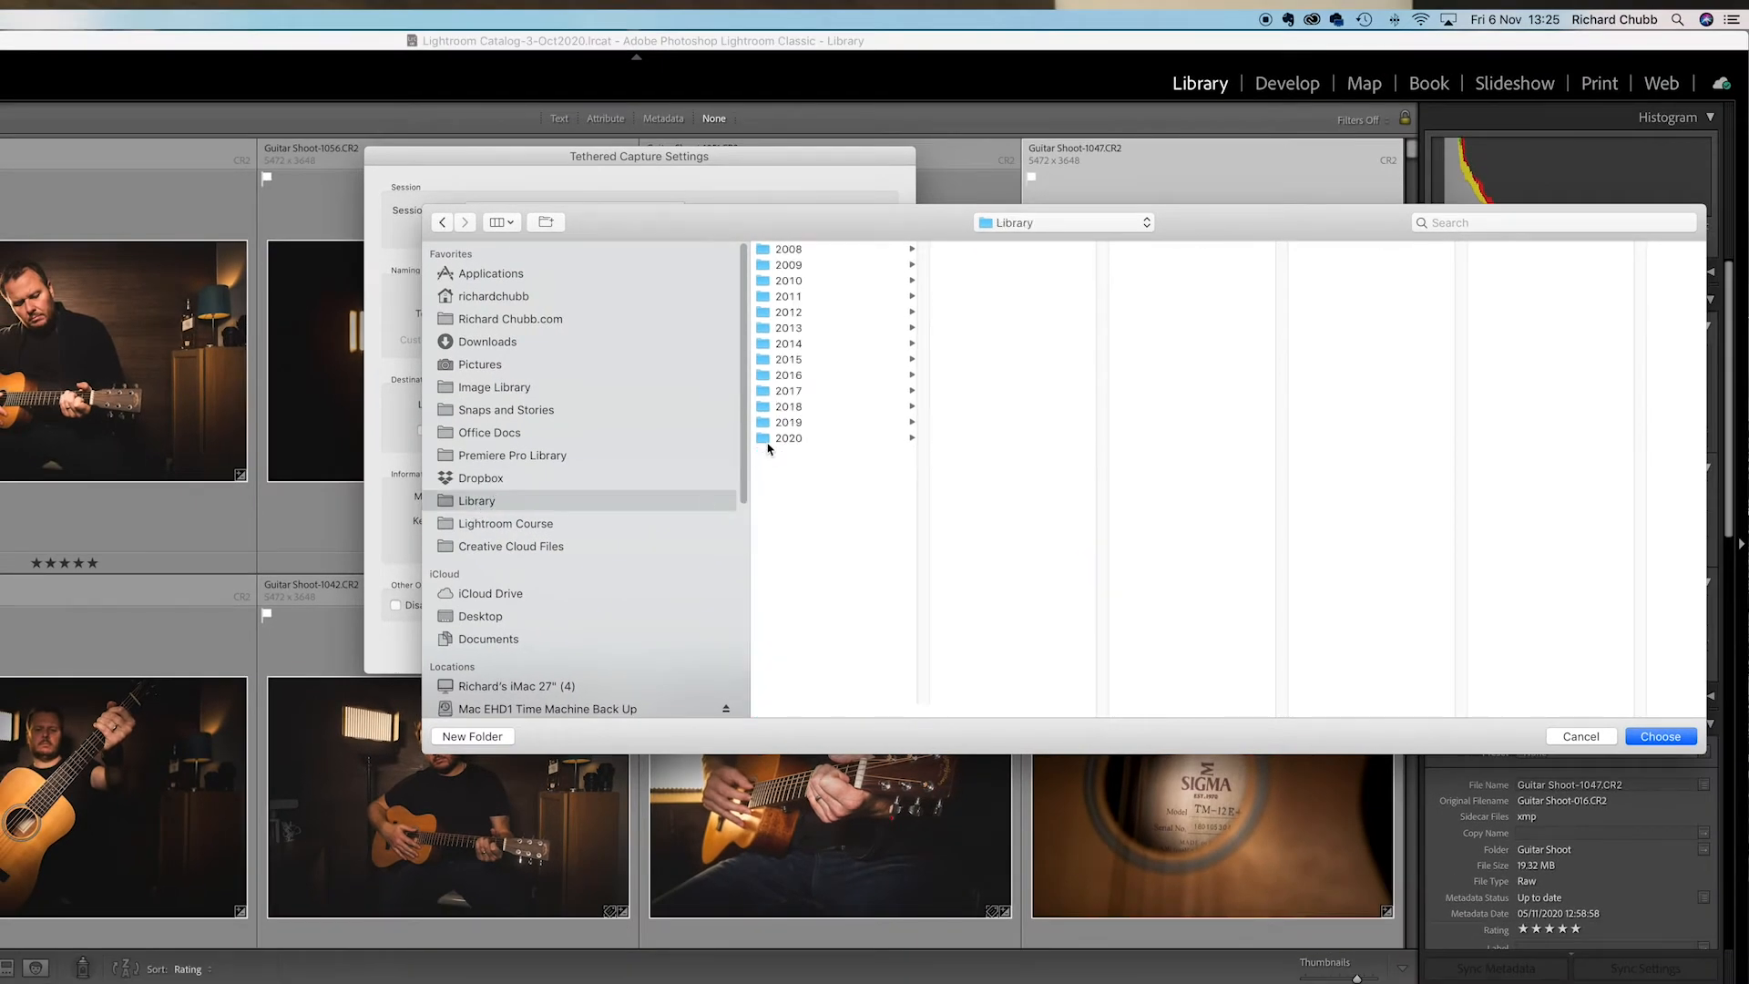
click(772, 440)
scroll(996, 476, down, 1)
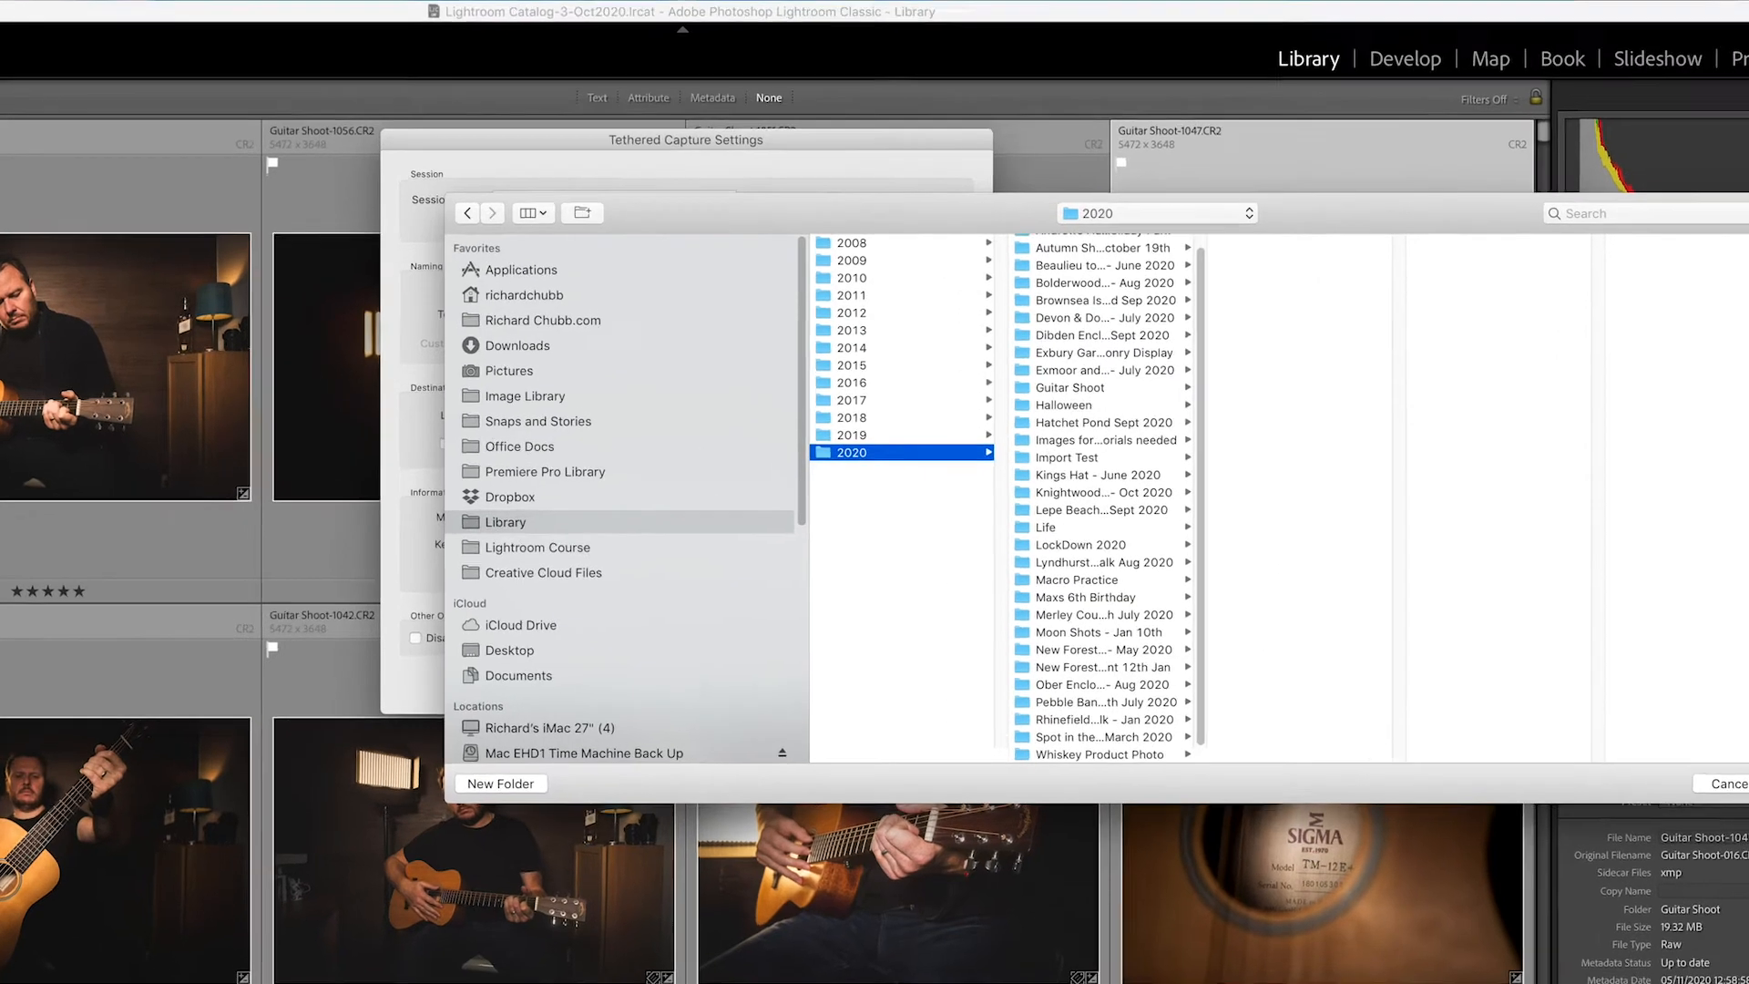
click(1648, 737)
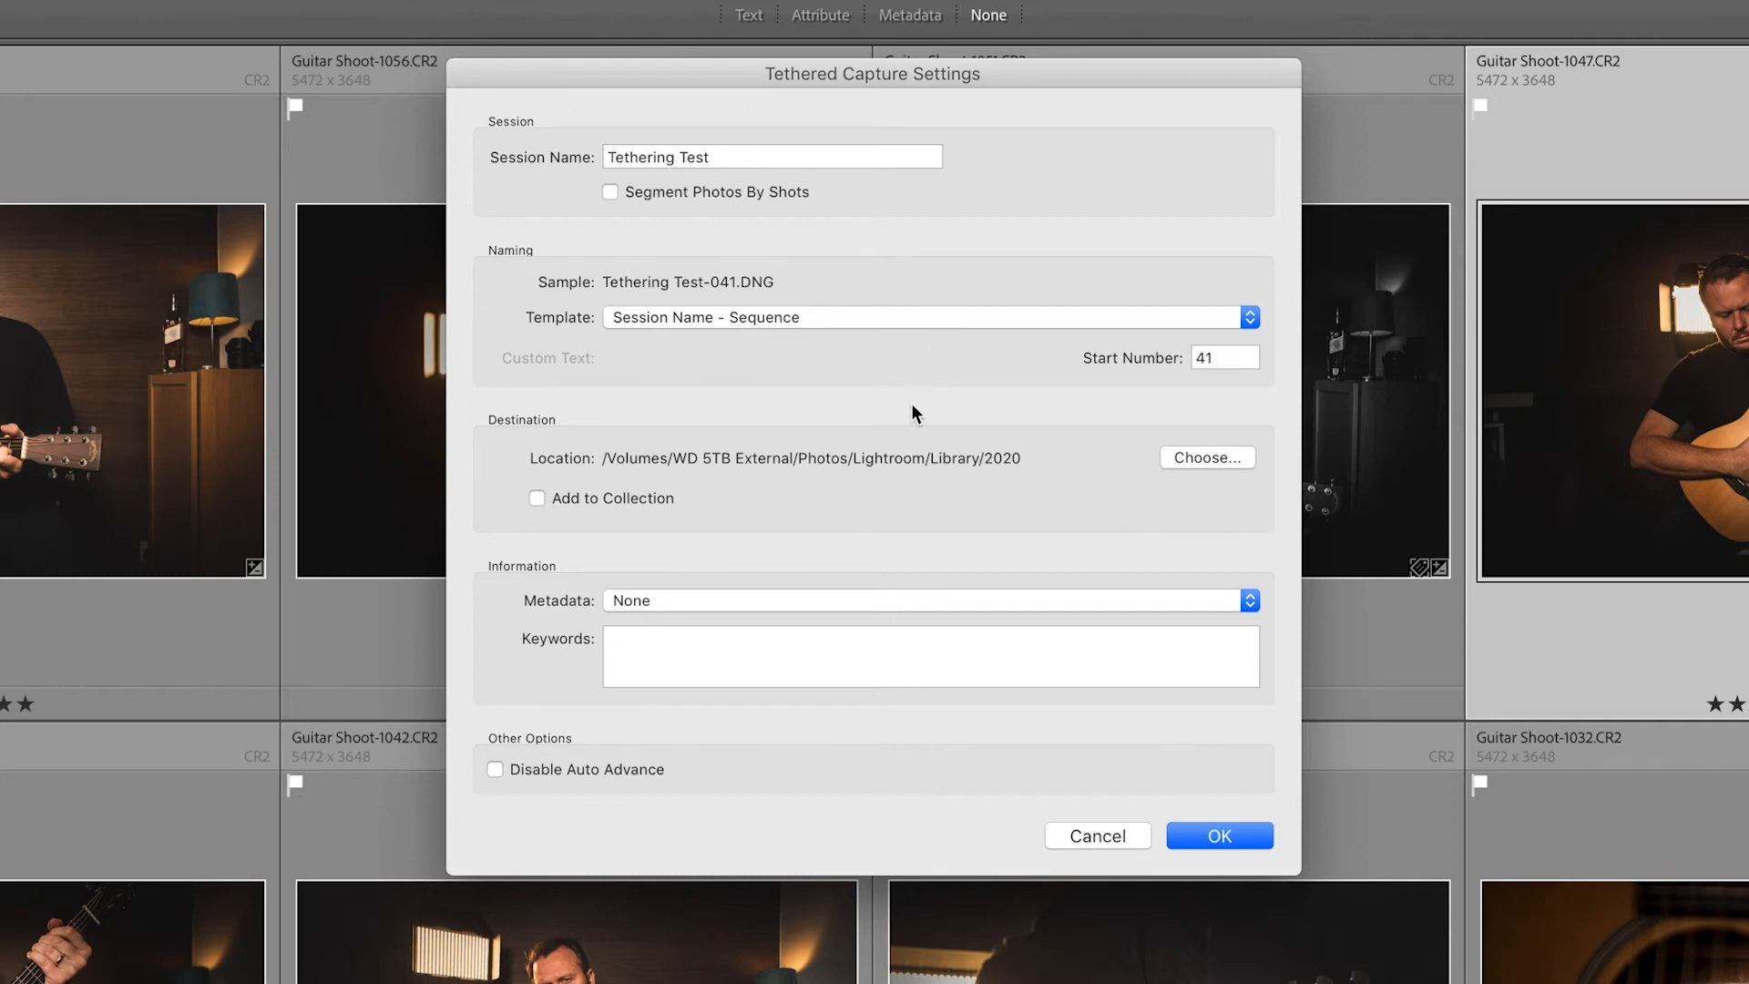
Add the captures to the Edit Swap collection, with metadata left at None, and confirm the tethered capture settings.
click(538, 499)
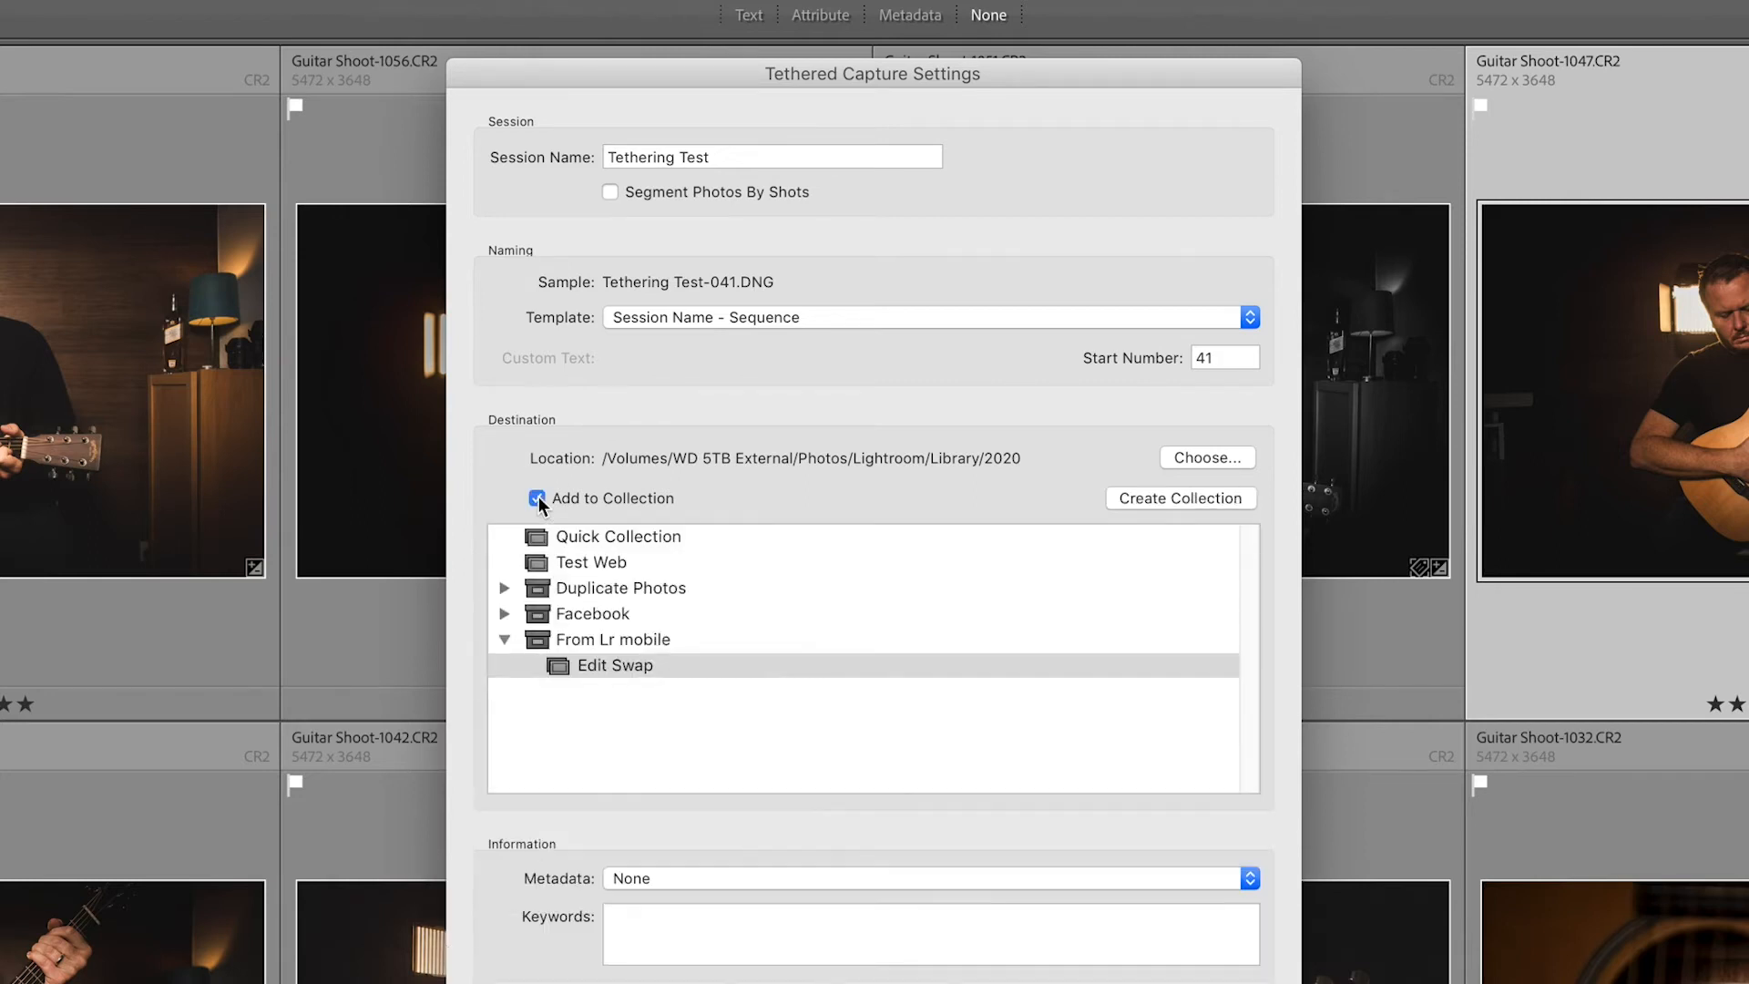
click(556, 665)
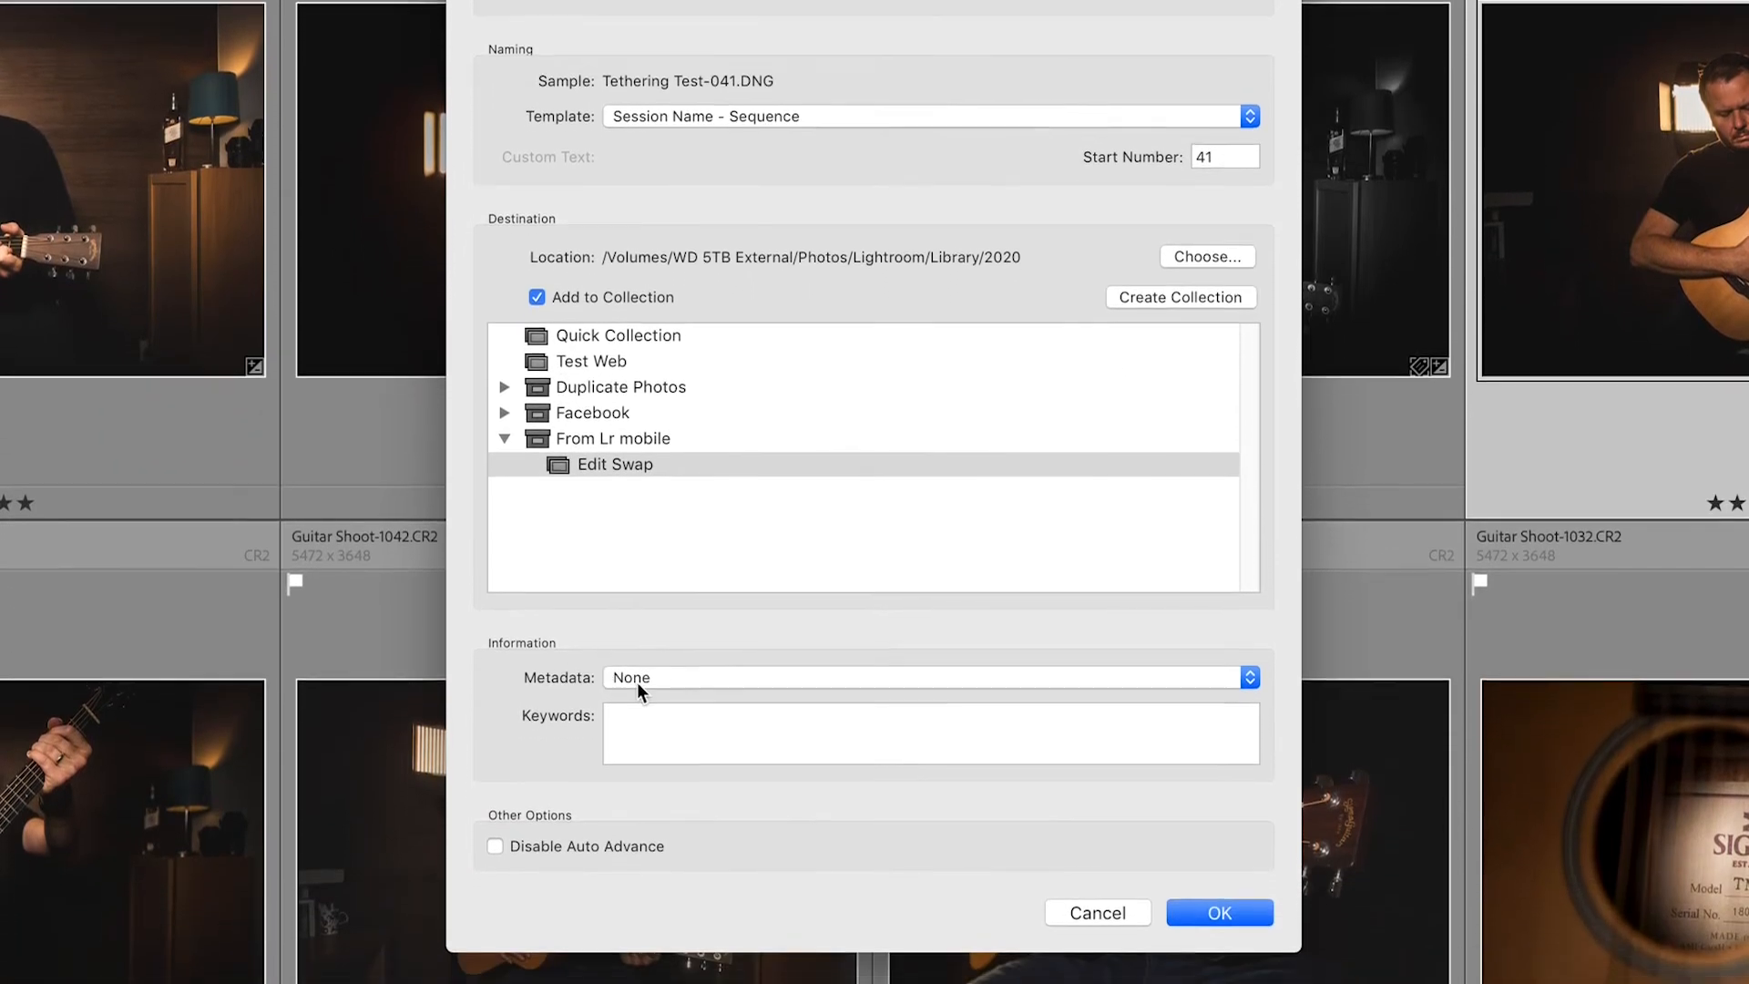
click(637, 756)
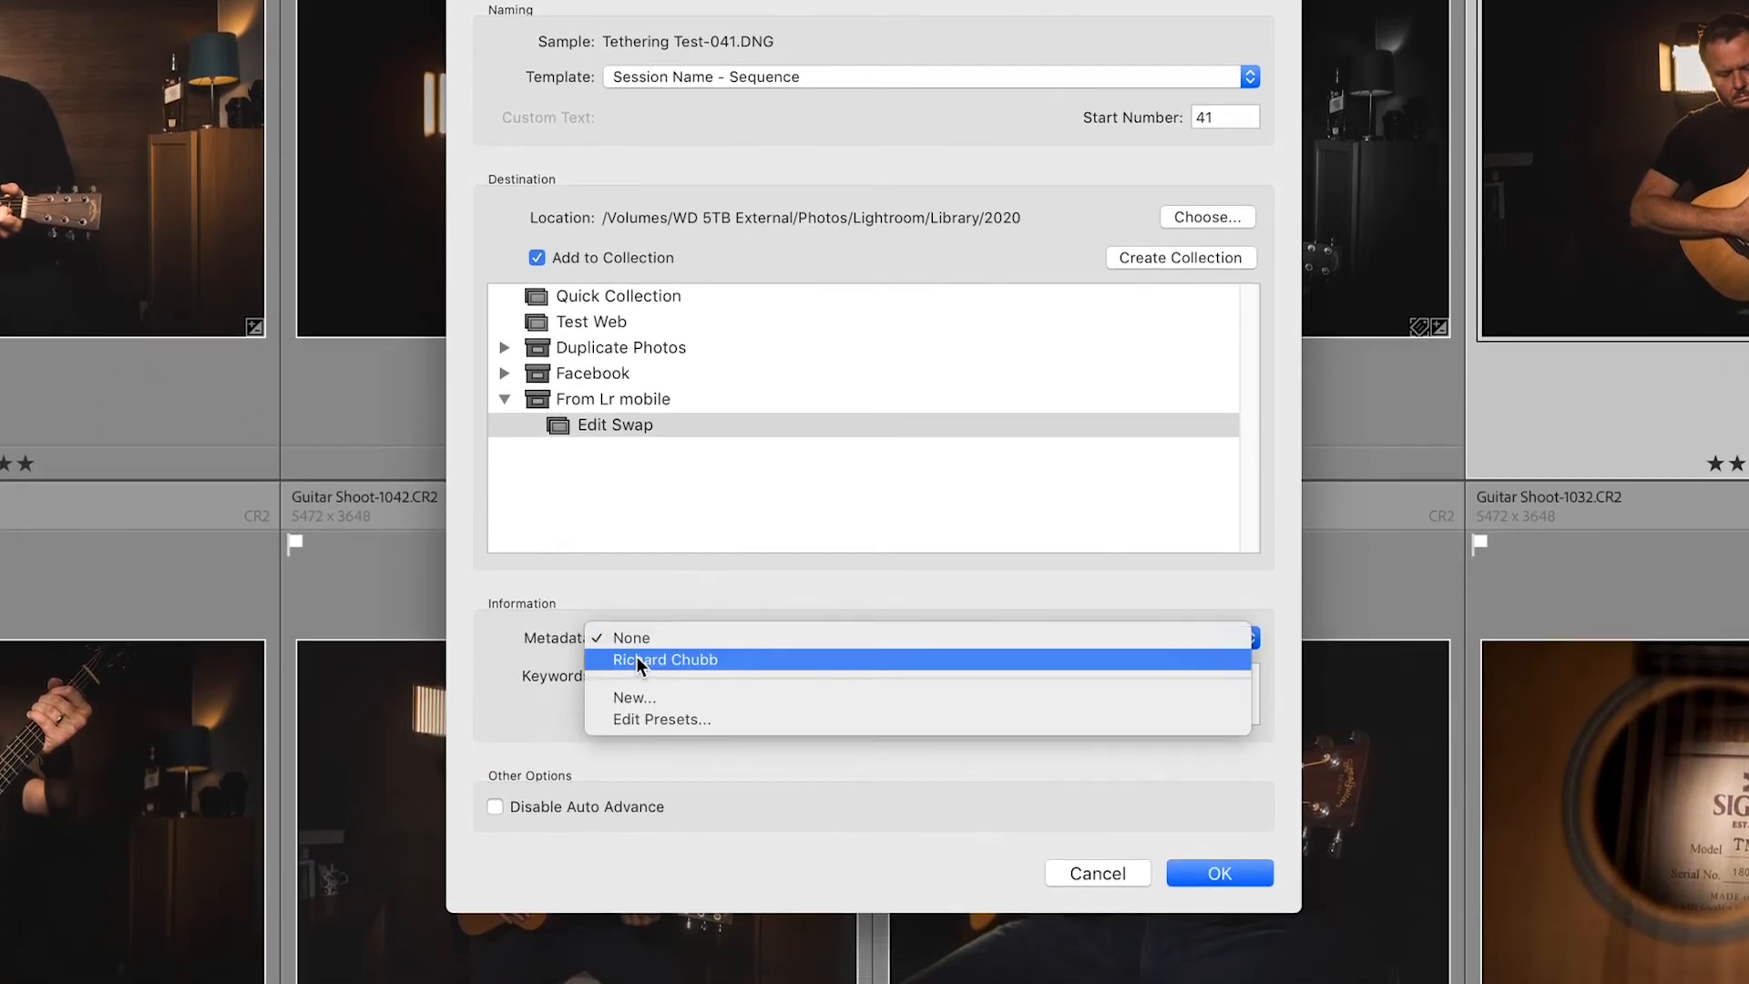
click(614, 639)
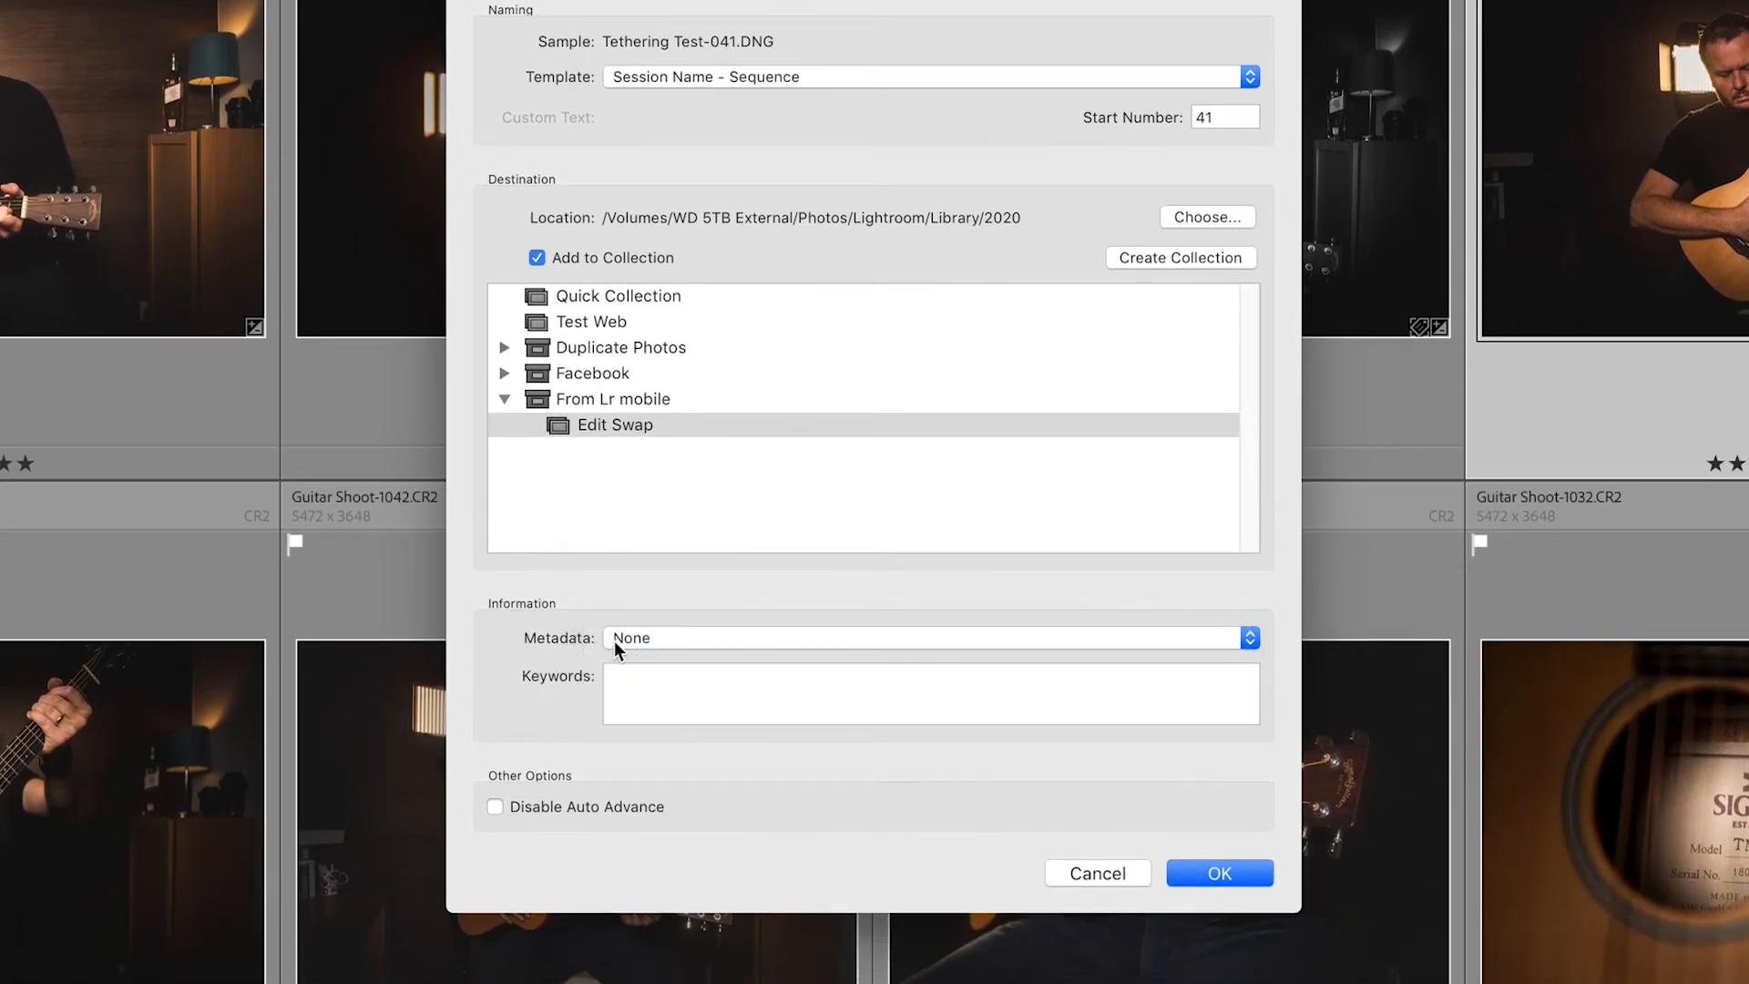
click(623, 672)
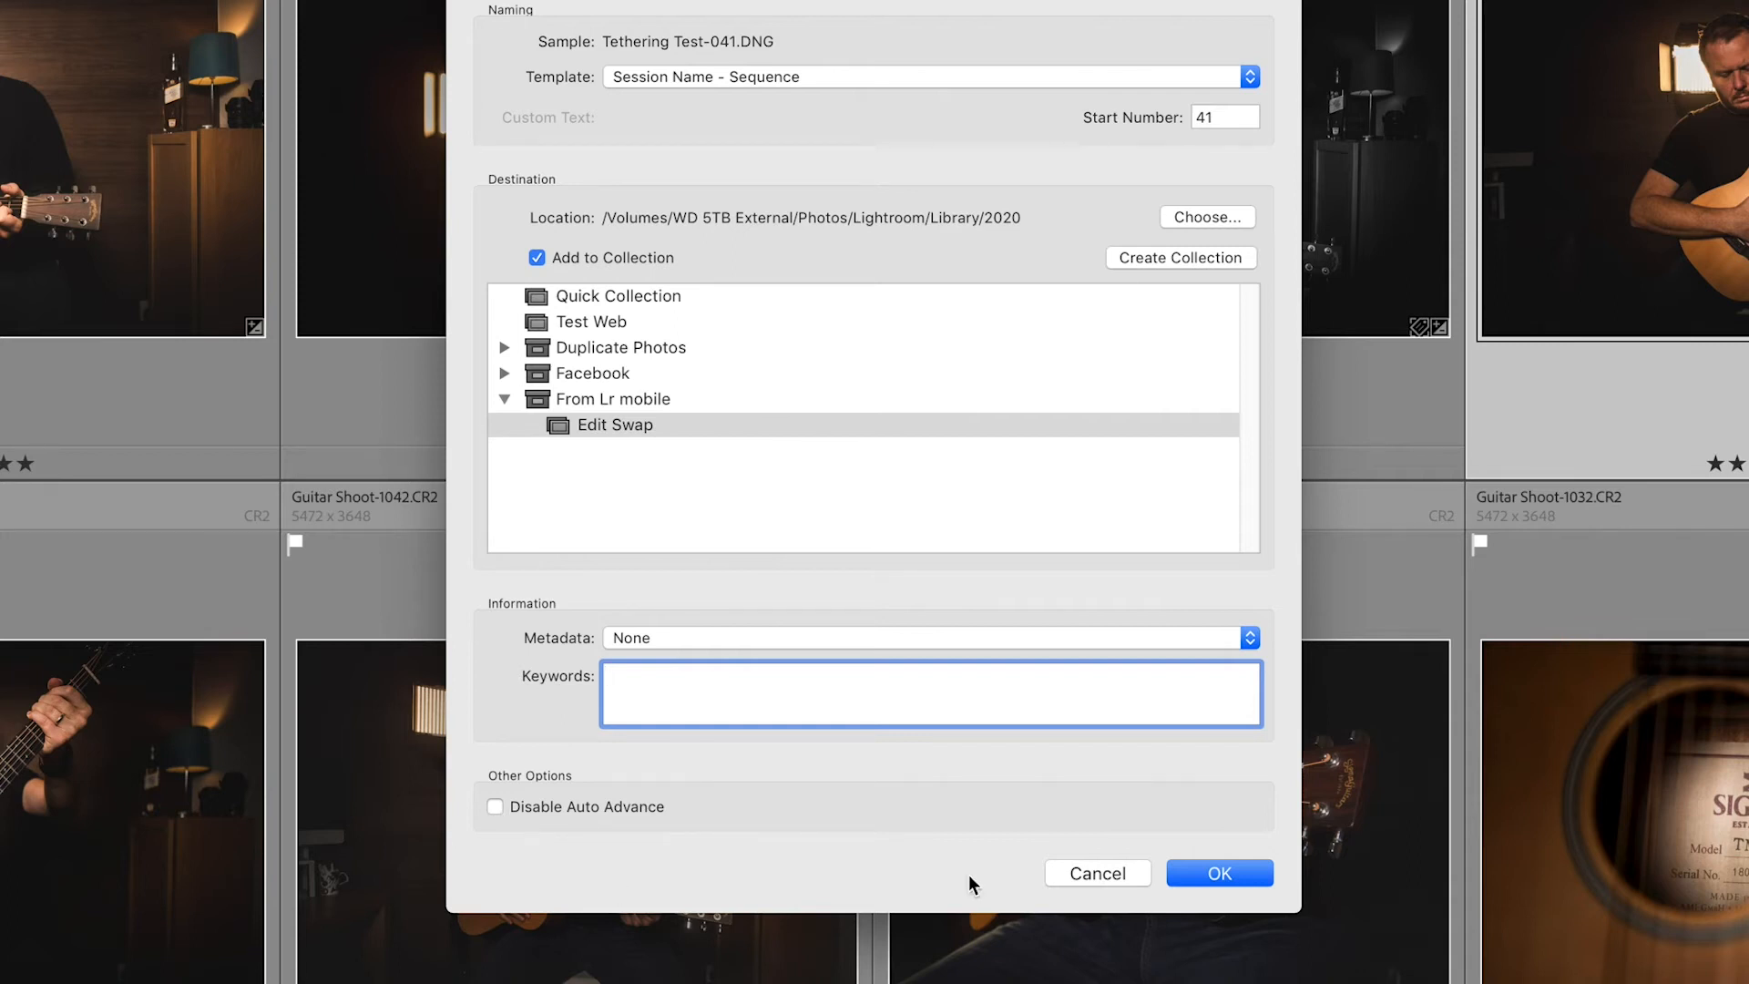
click(1212, 874)
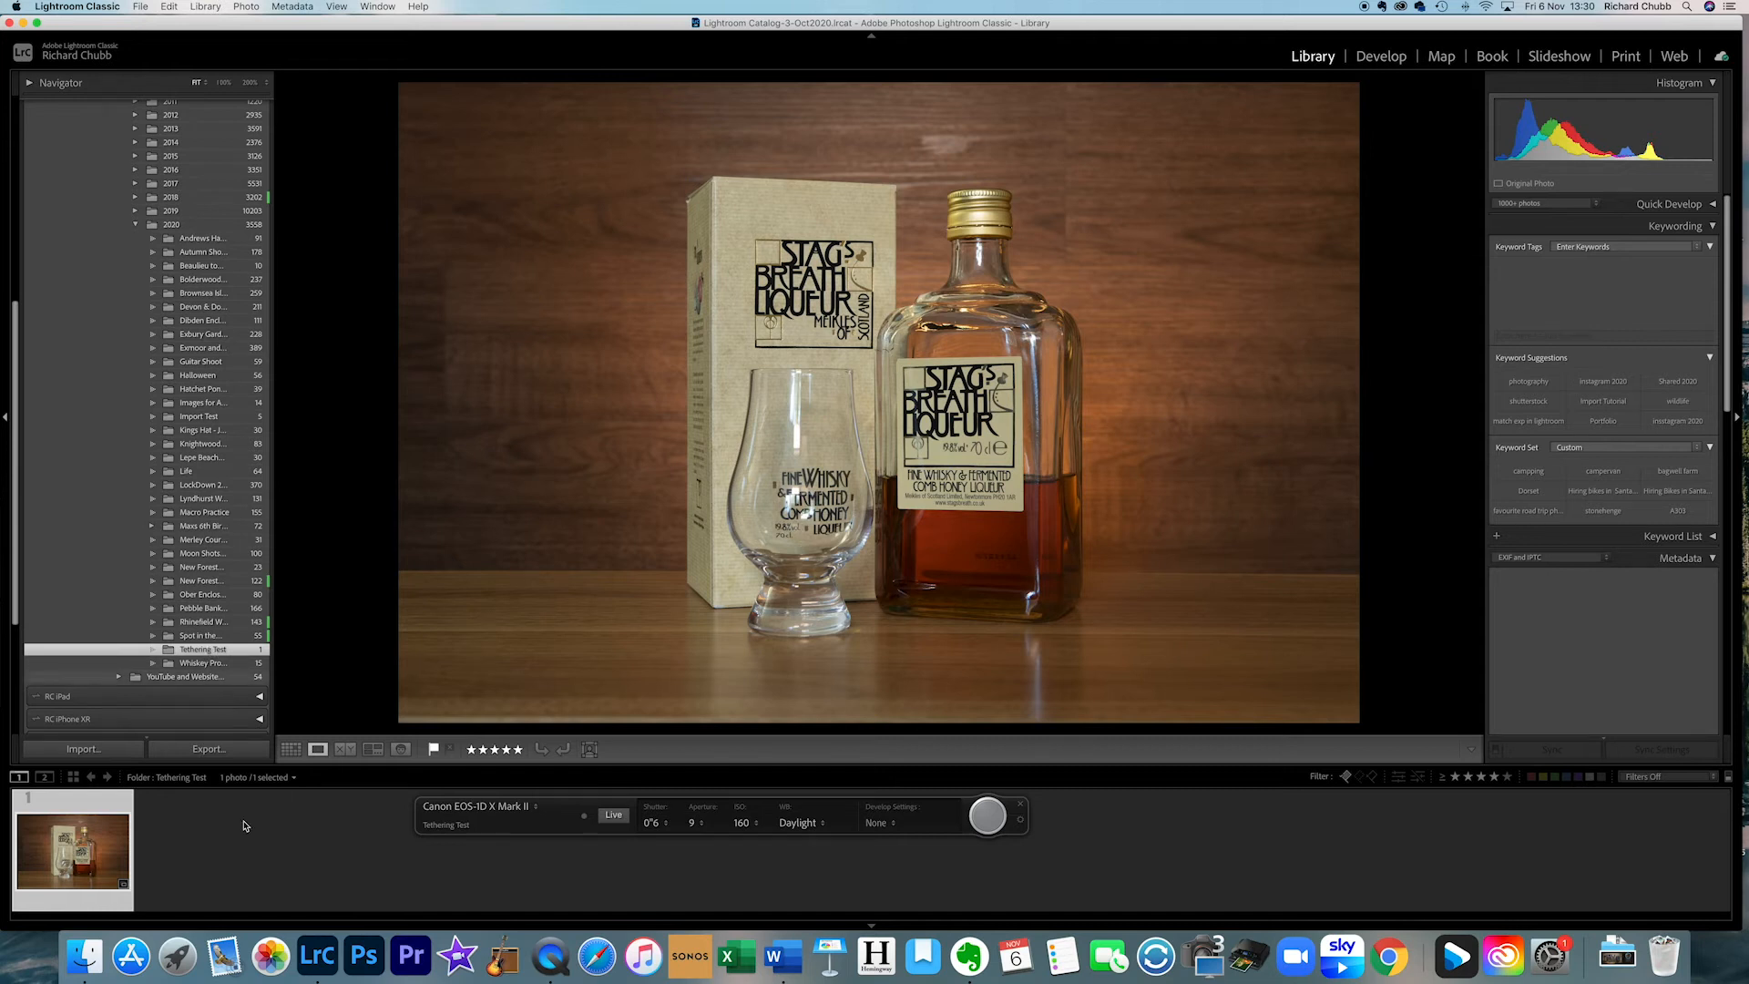
Switch to Finder, check the captured file Tethering Test-041.CR2 in the Tethering Test folder, and return to Lightroom Classic.
click(87, 955)
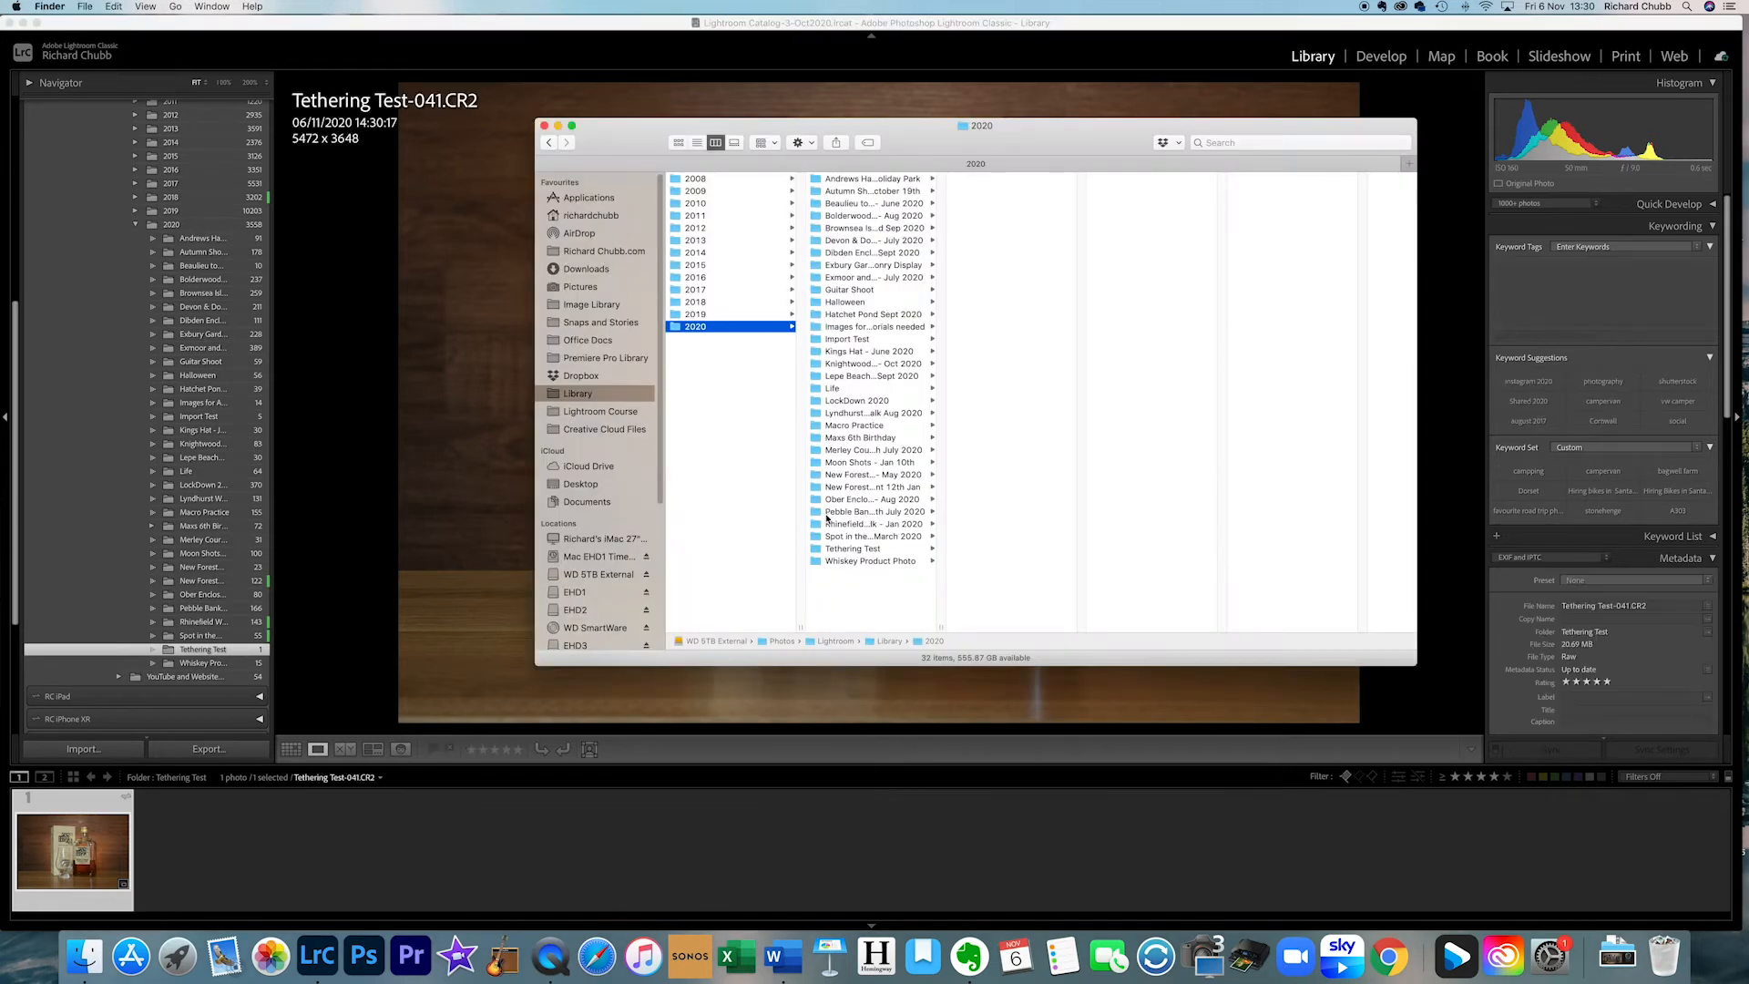
click(843, 548)
click(999, 180)
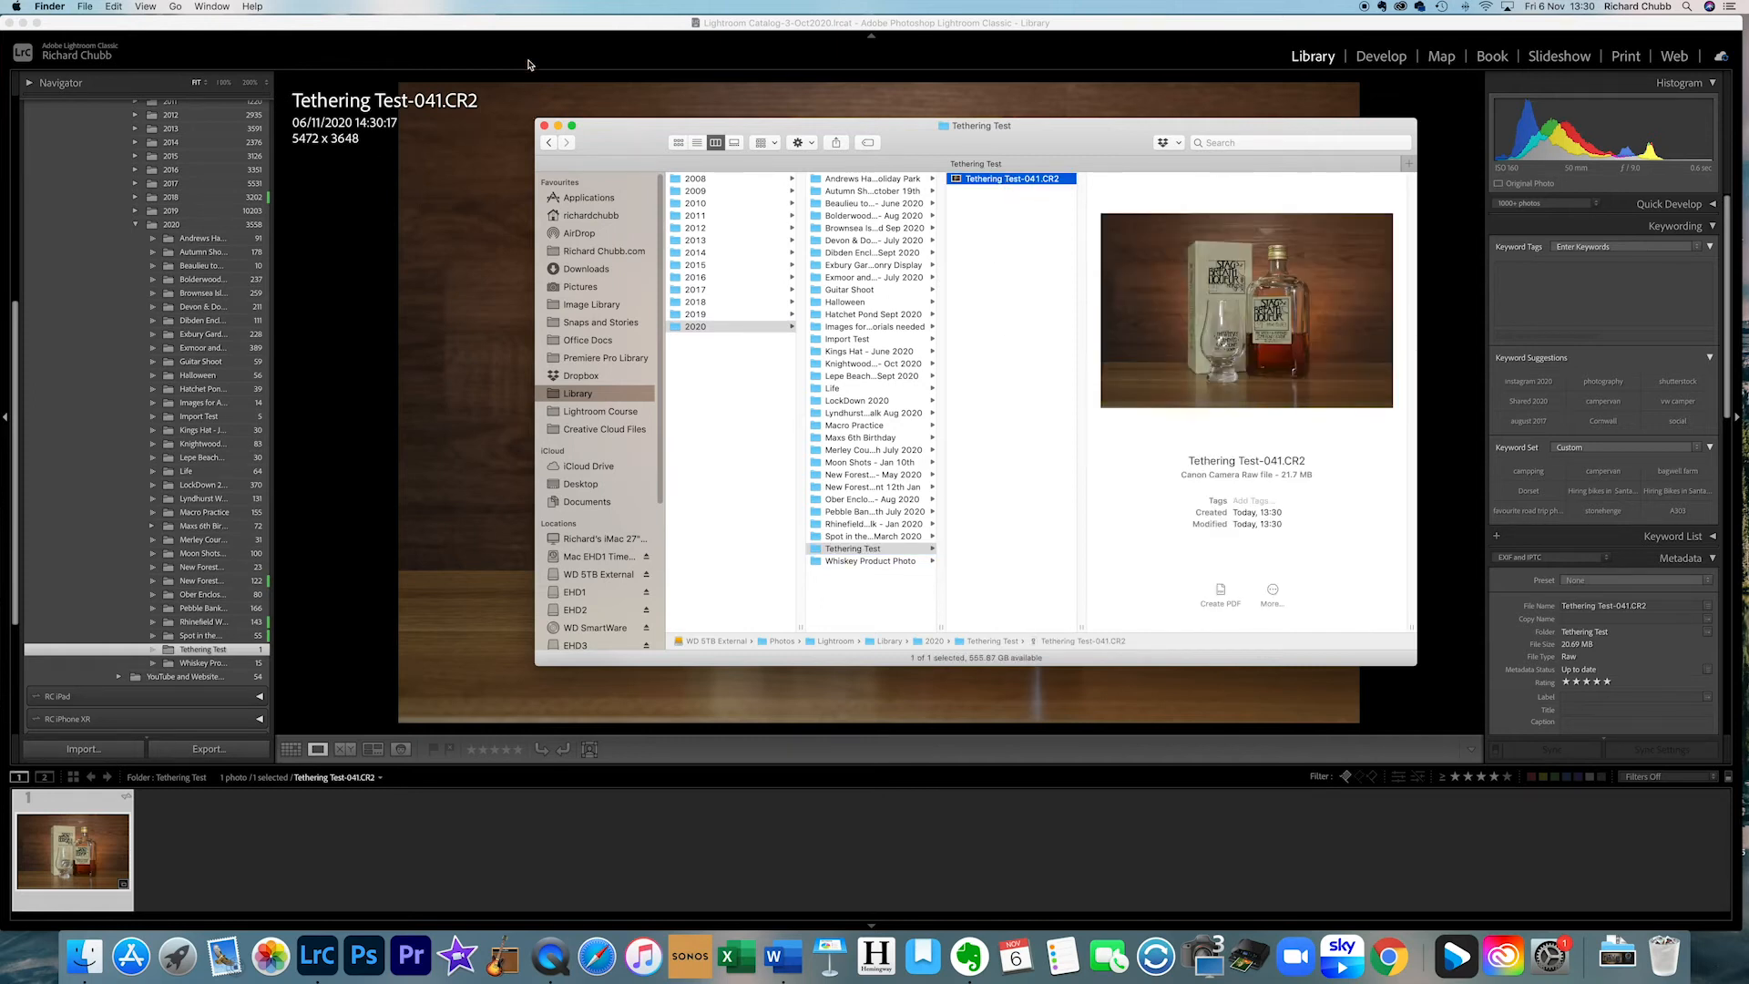
click(759, 22)
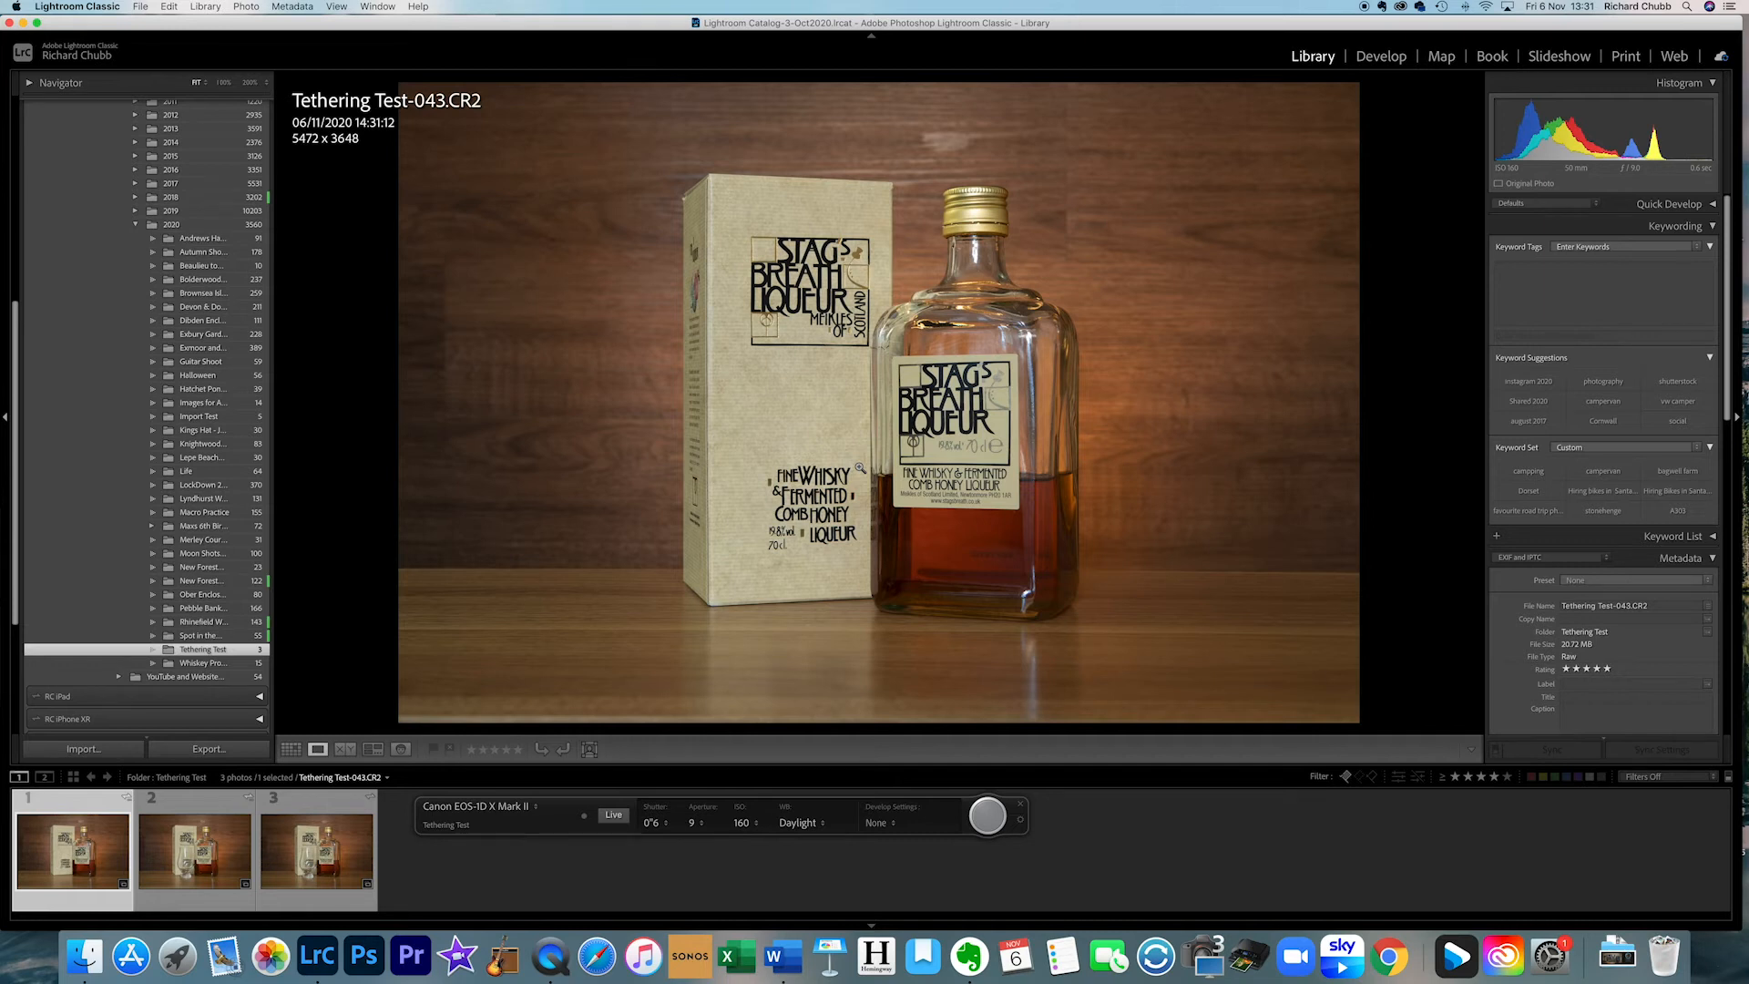
Turn on Disable Auto Advance in the tethered capture settings and confirm.
click(1021, 822)
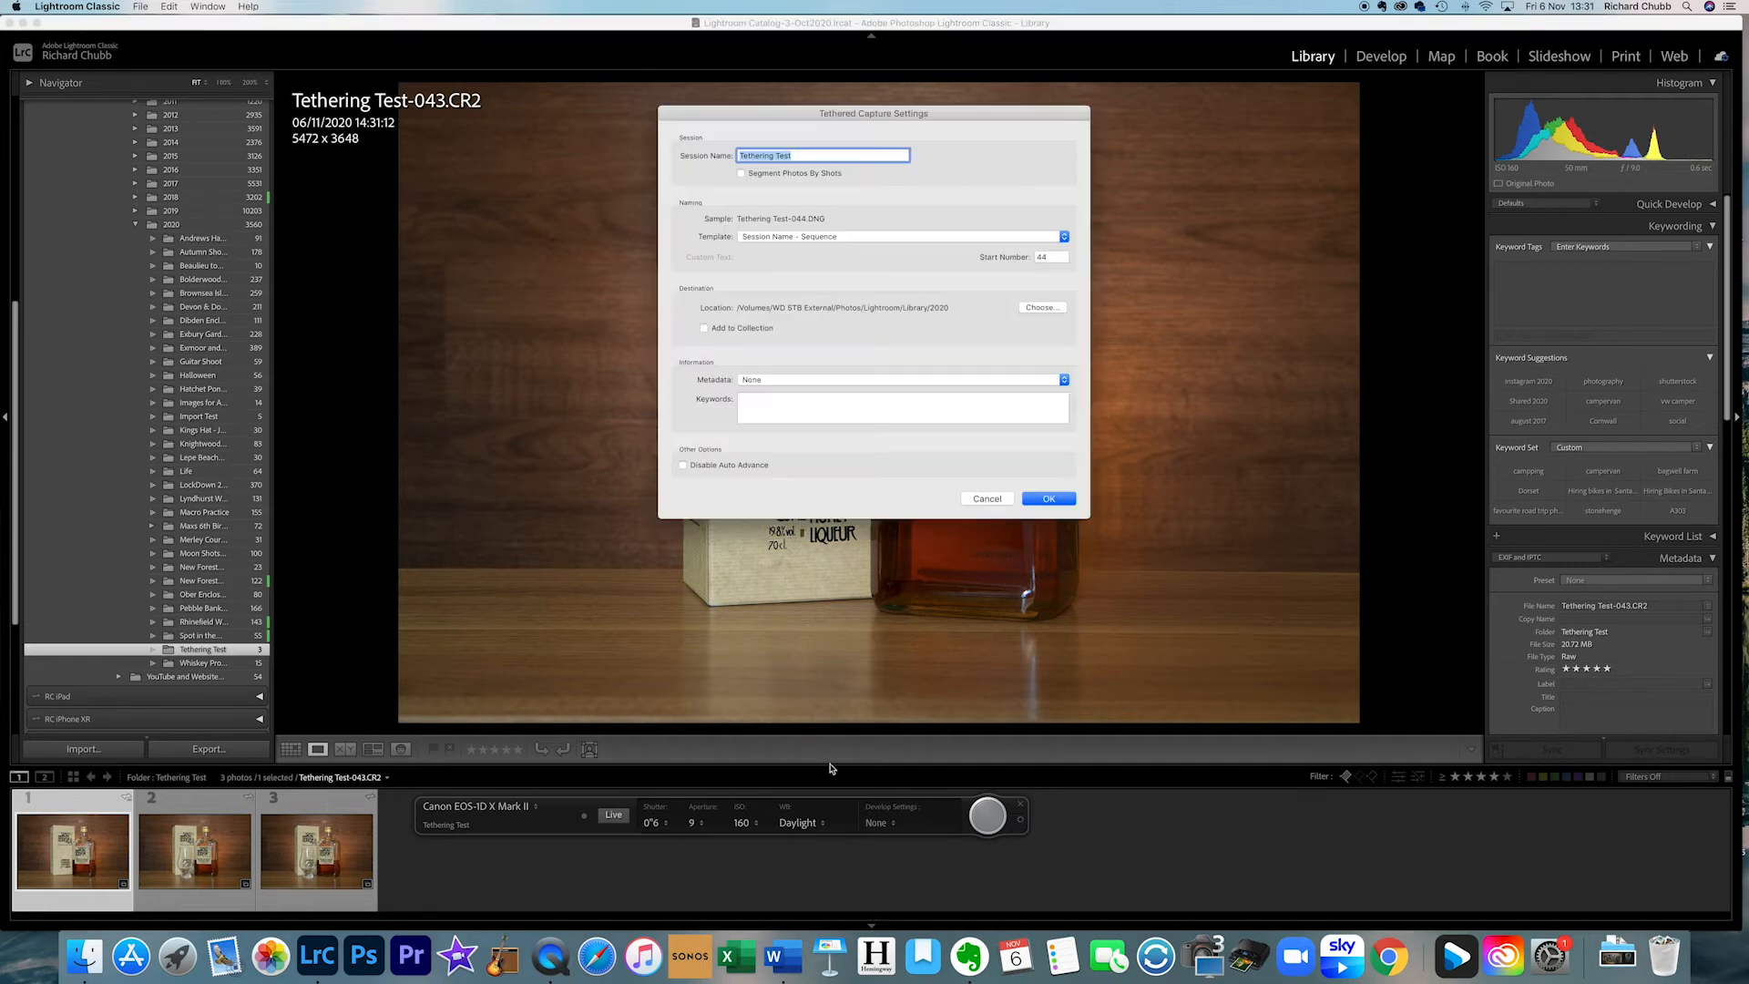
click(710, 466)
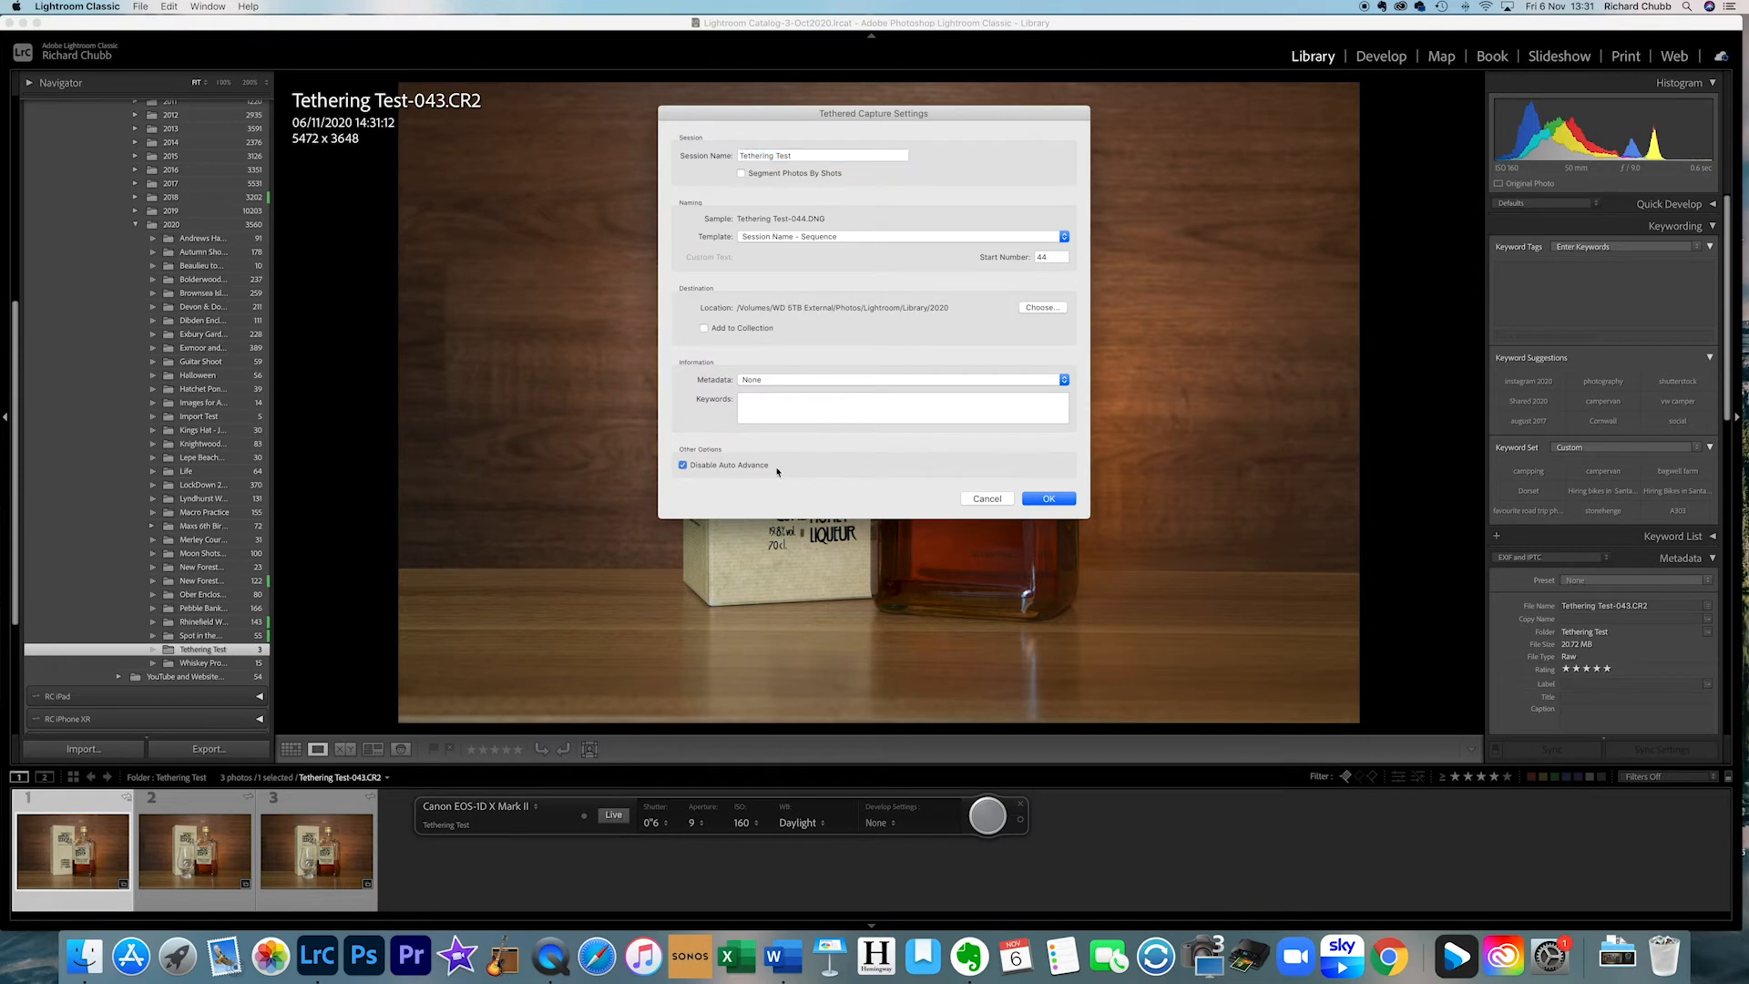
click(1050, 499)
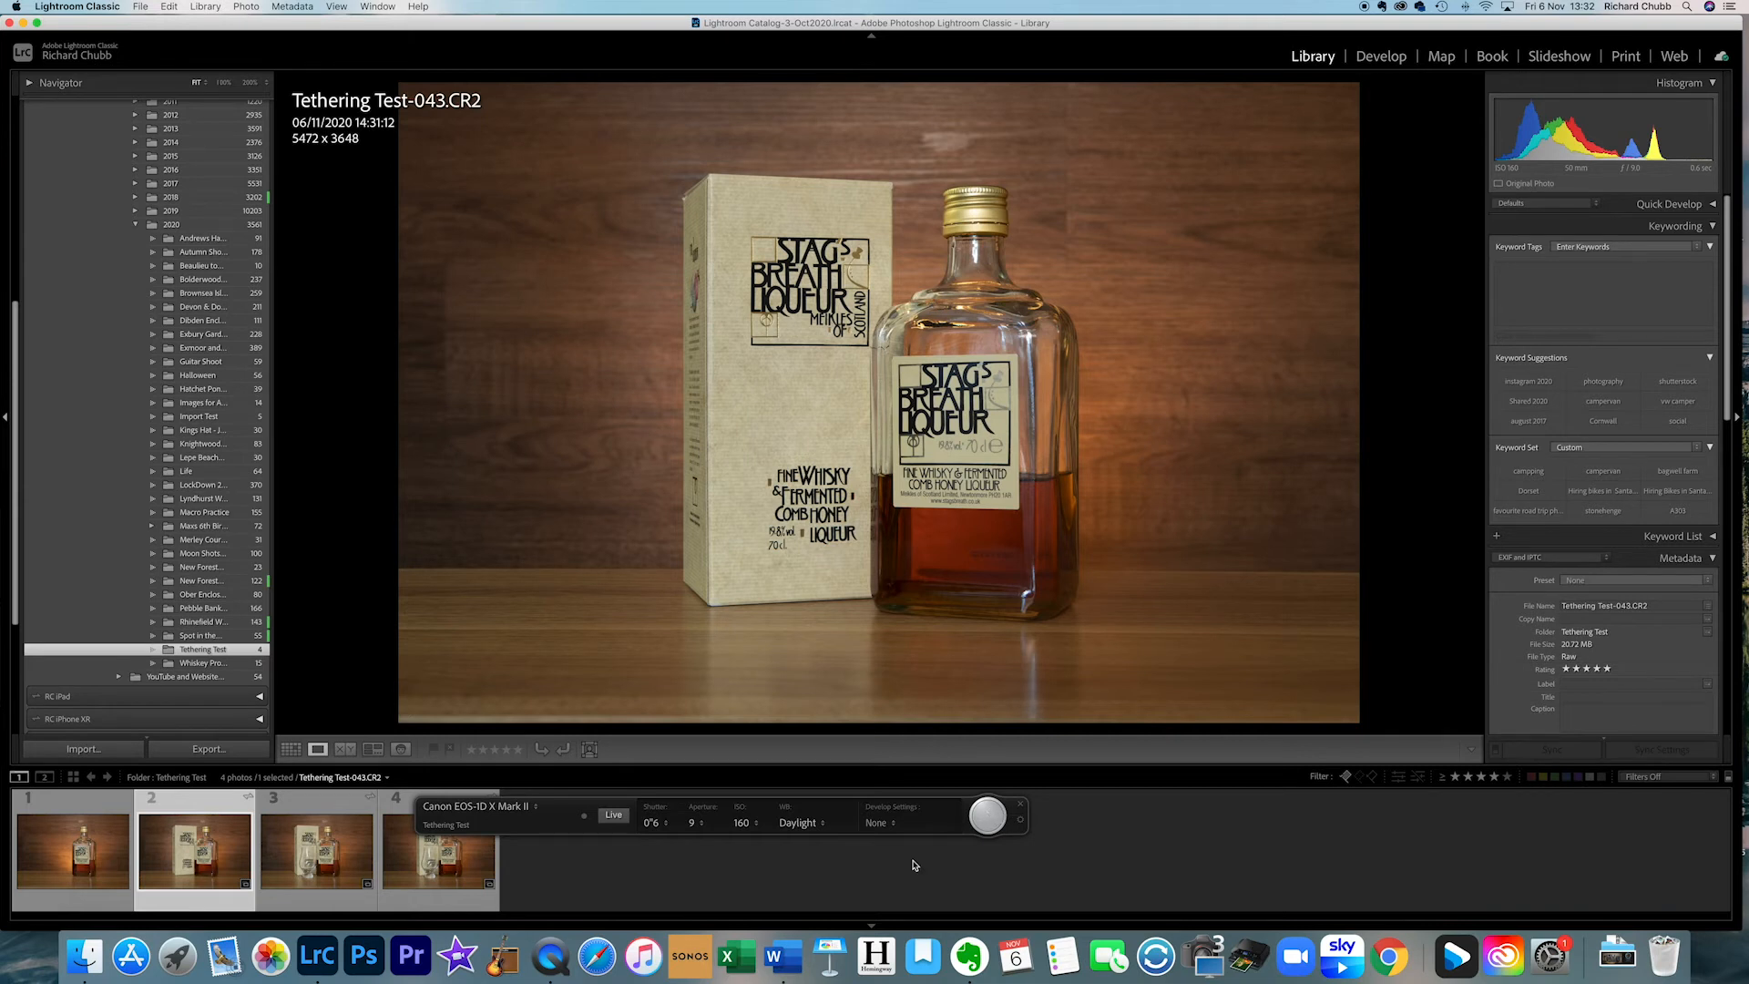
Open the camera's Live View and move its window and the tether bar so both sit clear above the filmstrip.
click(613, 815)
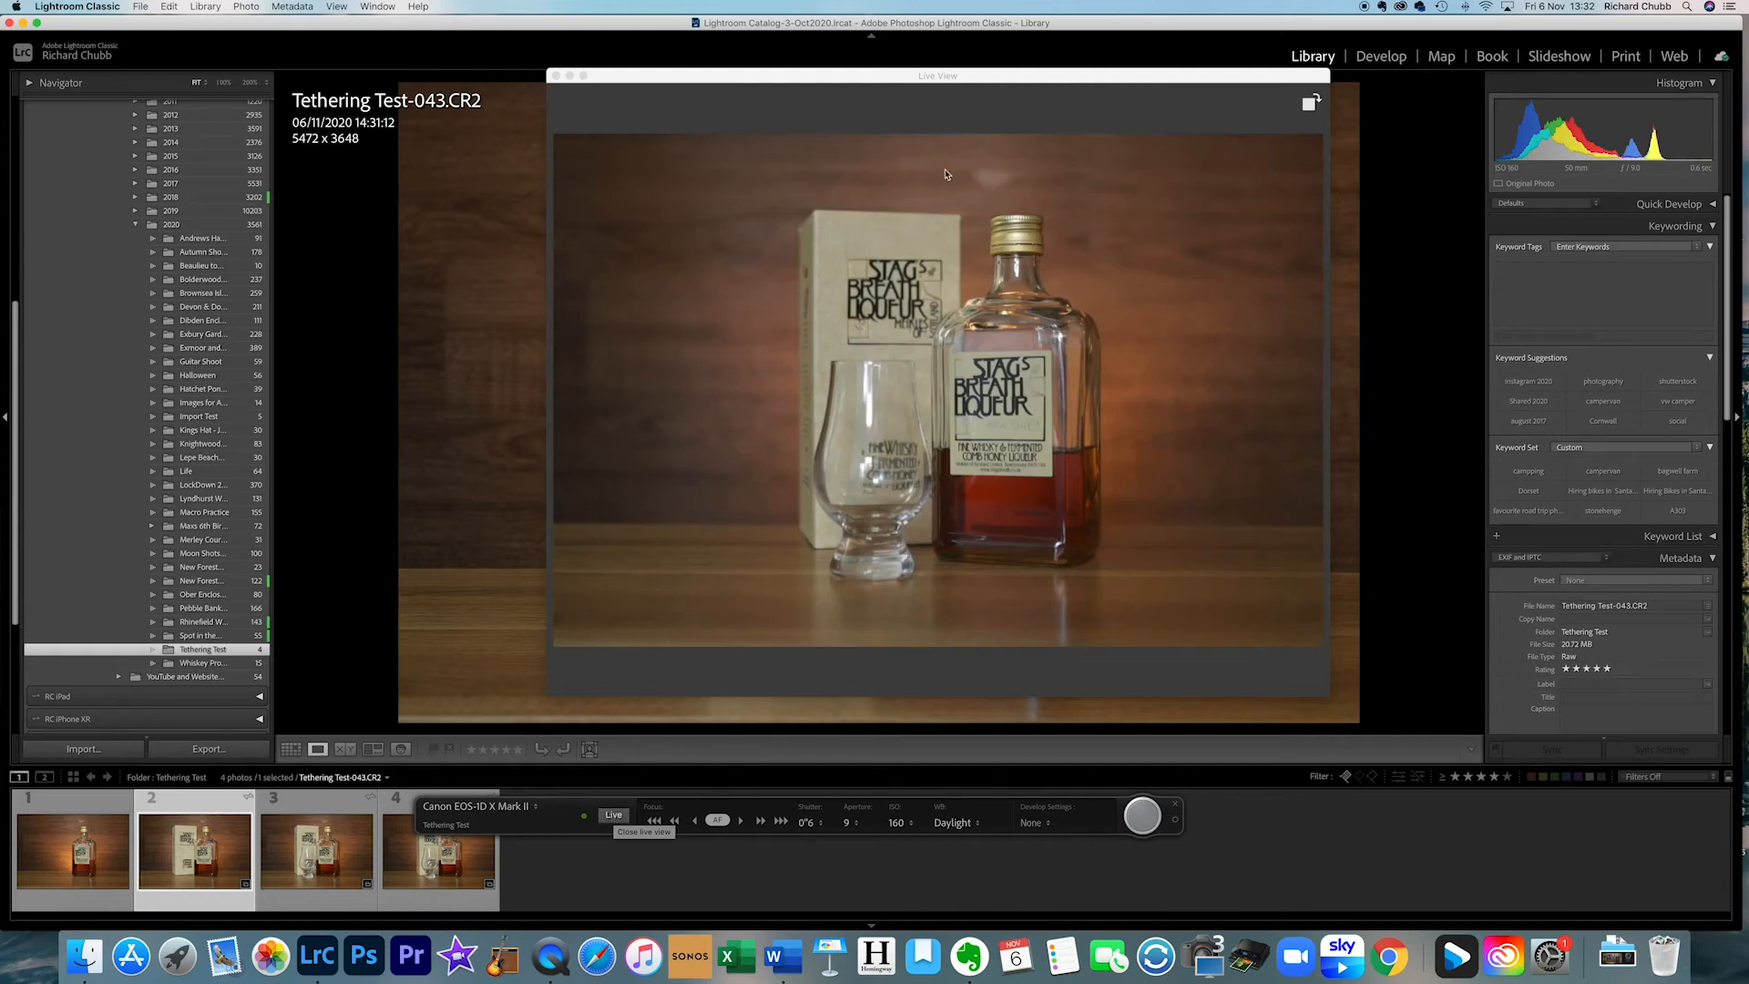
drag(948, 78, 843, 61)
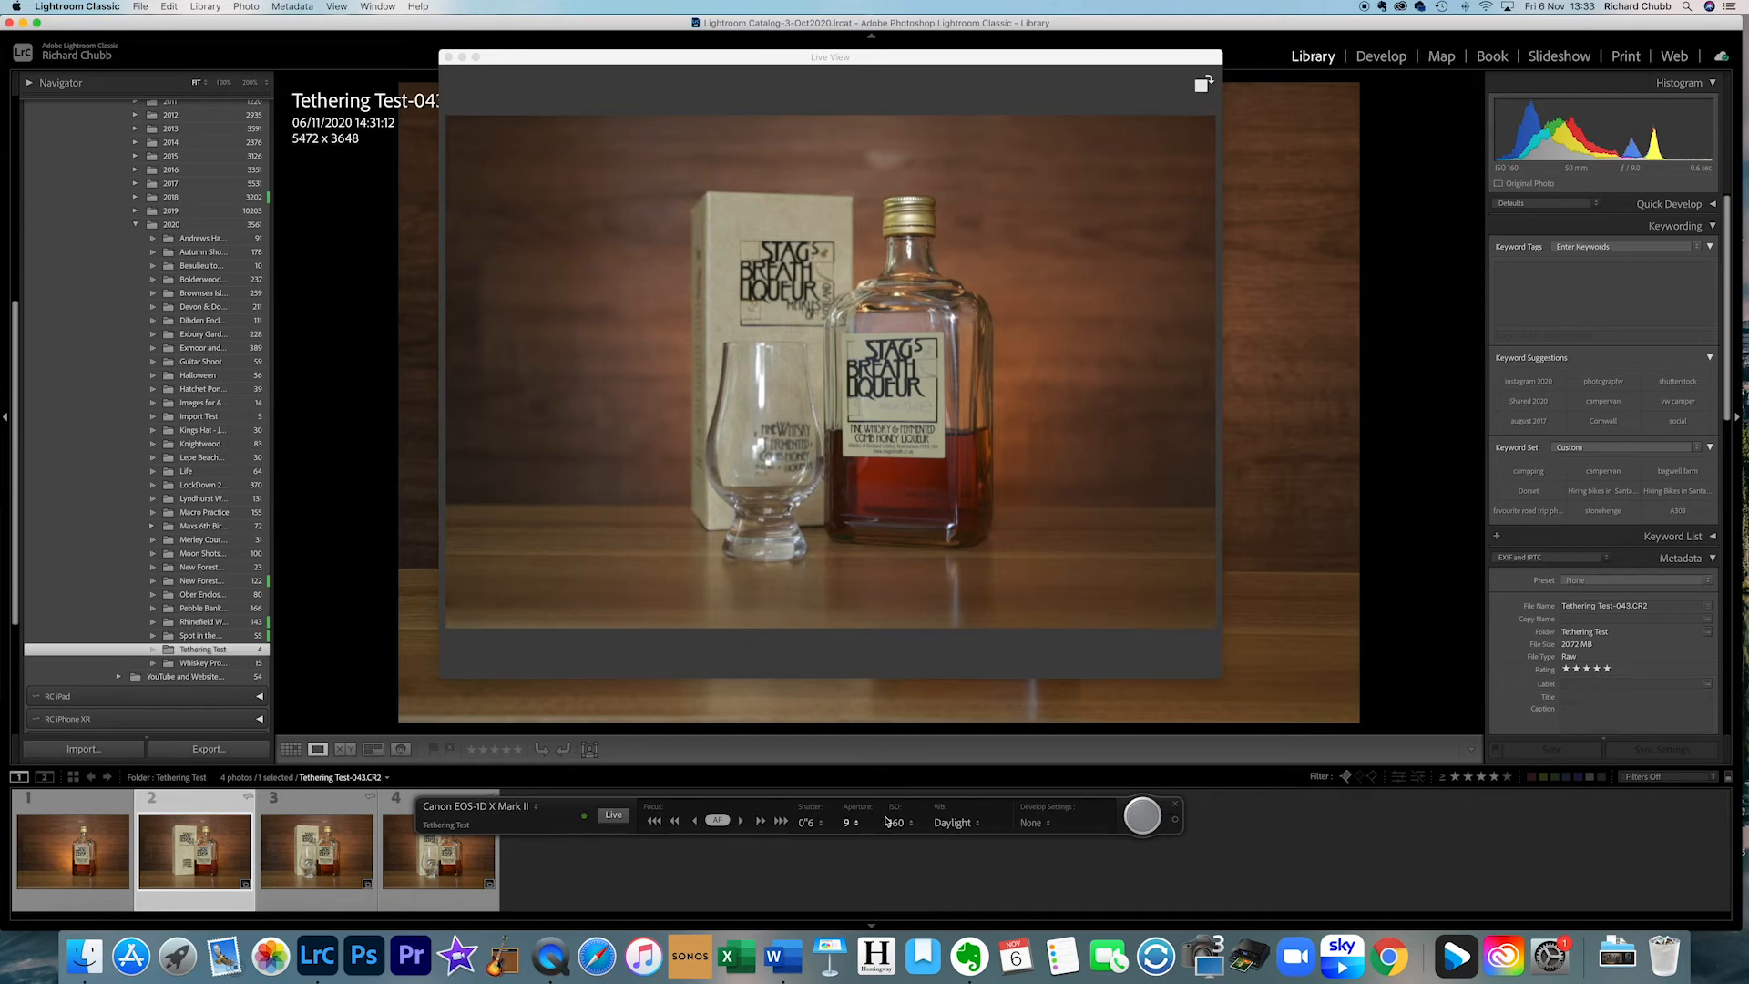
drag(545, 824, 574, 771)
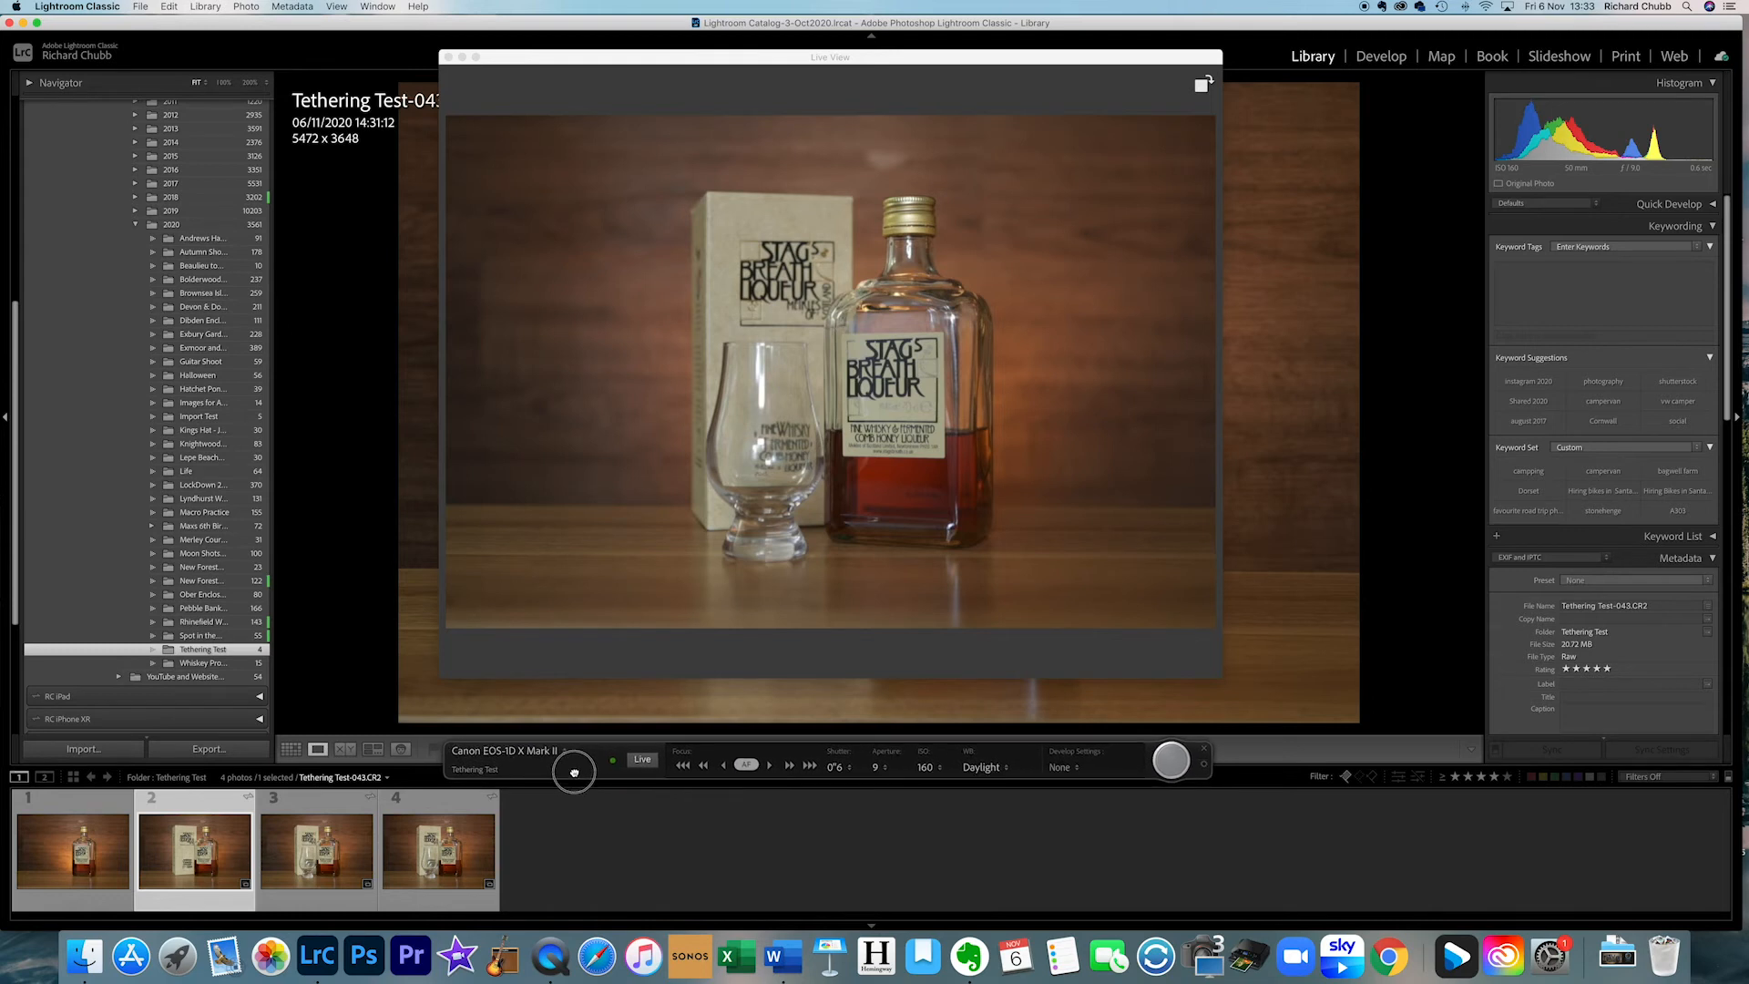
drag(829, 57, 832, 78)
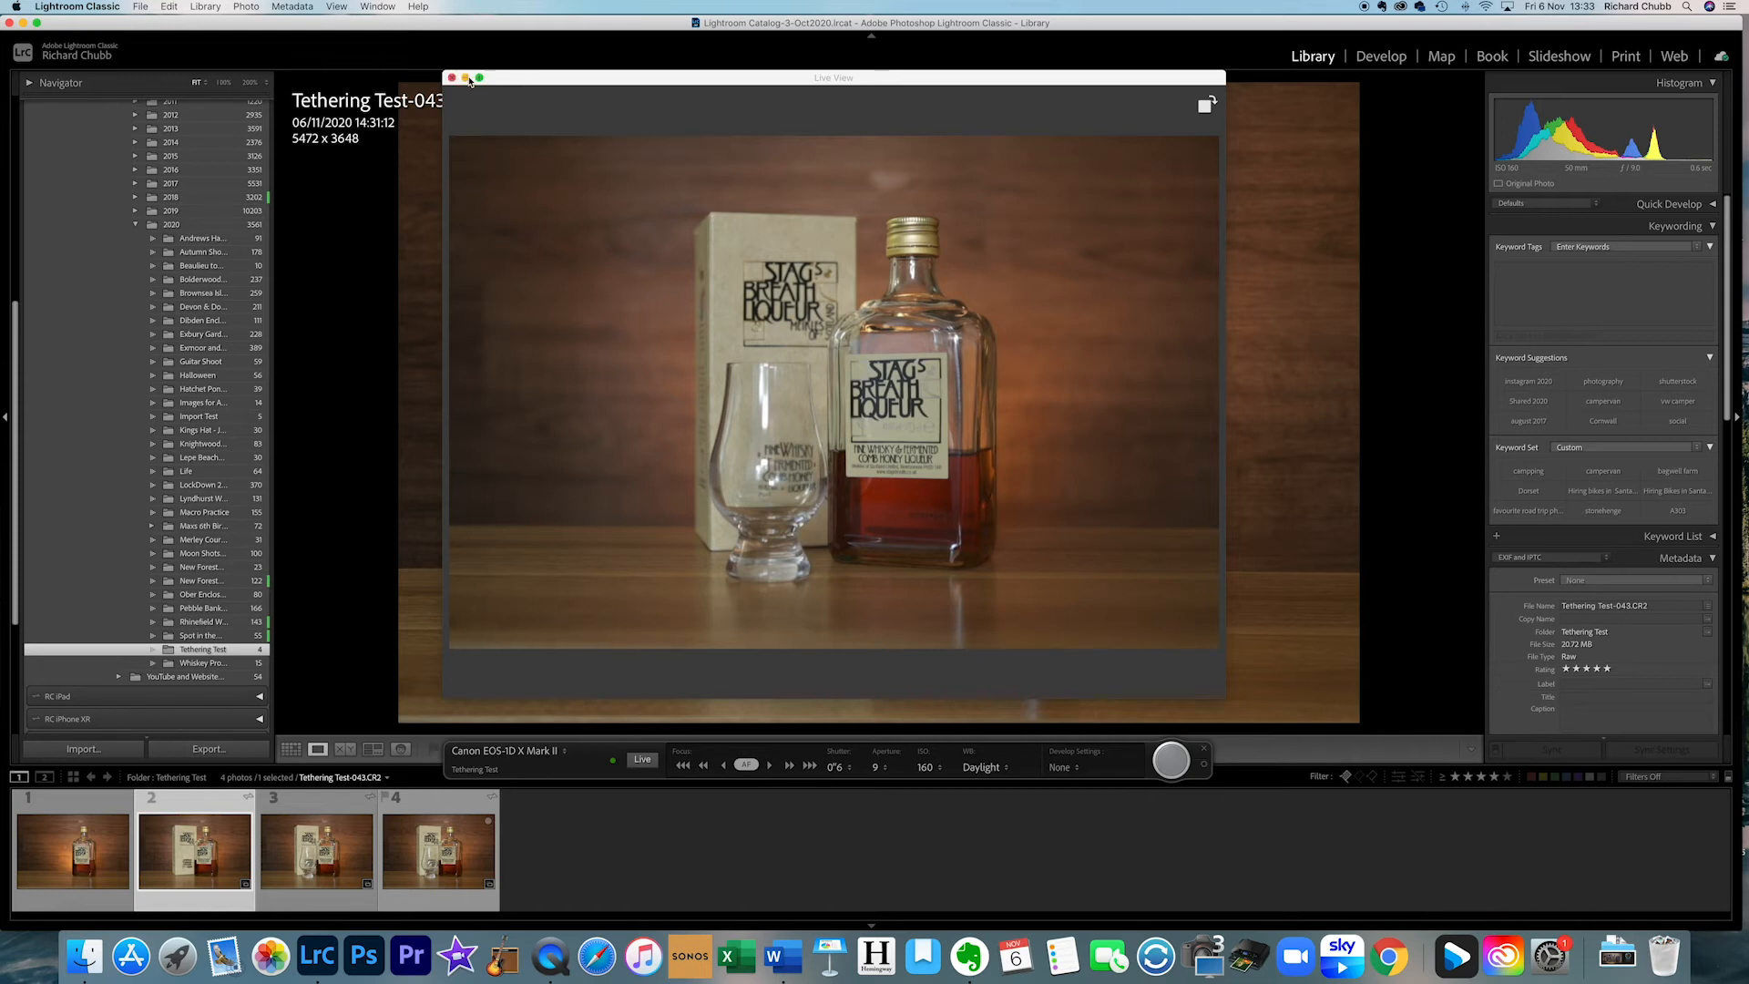
drag(491, 82, 558, 56)
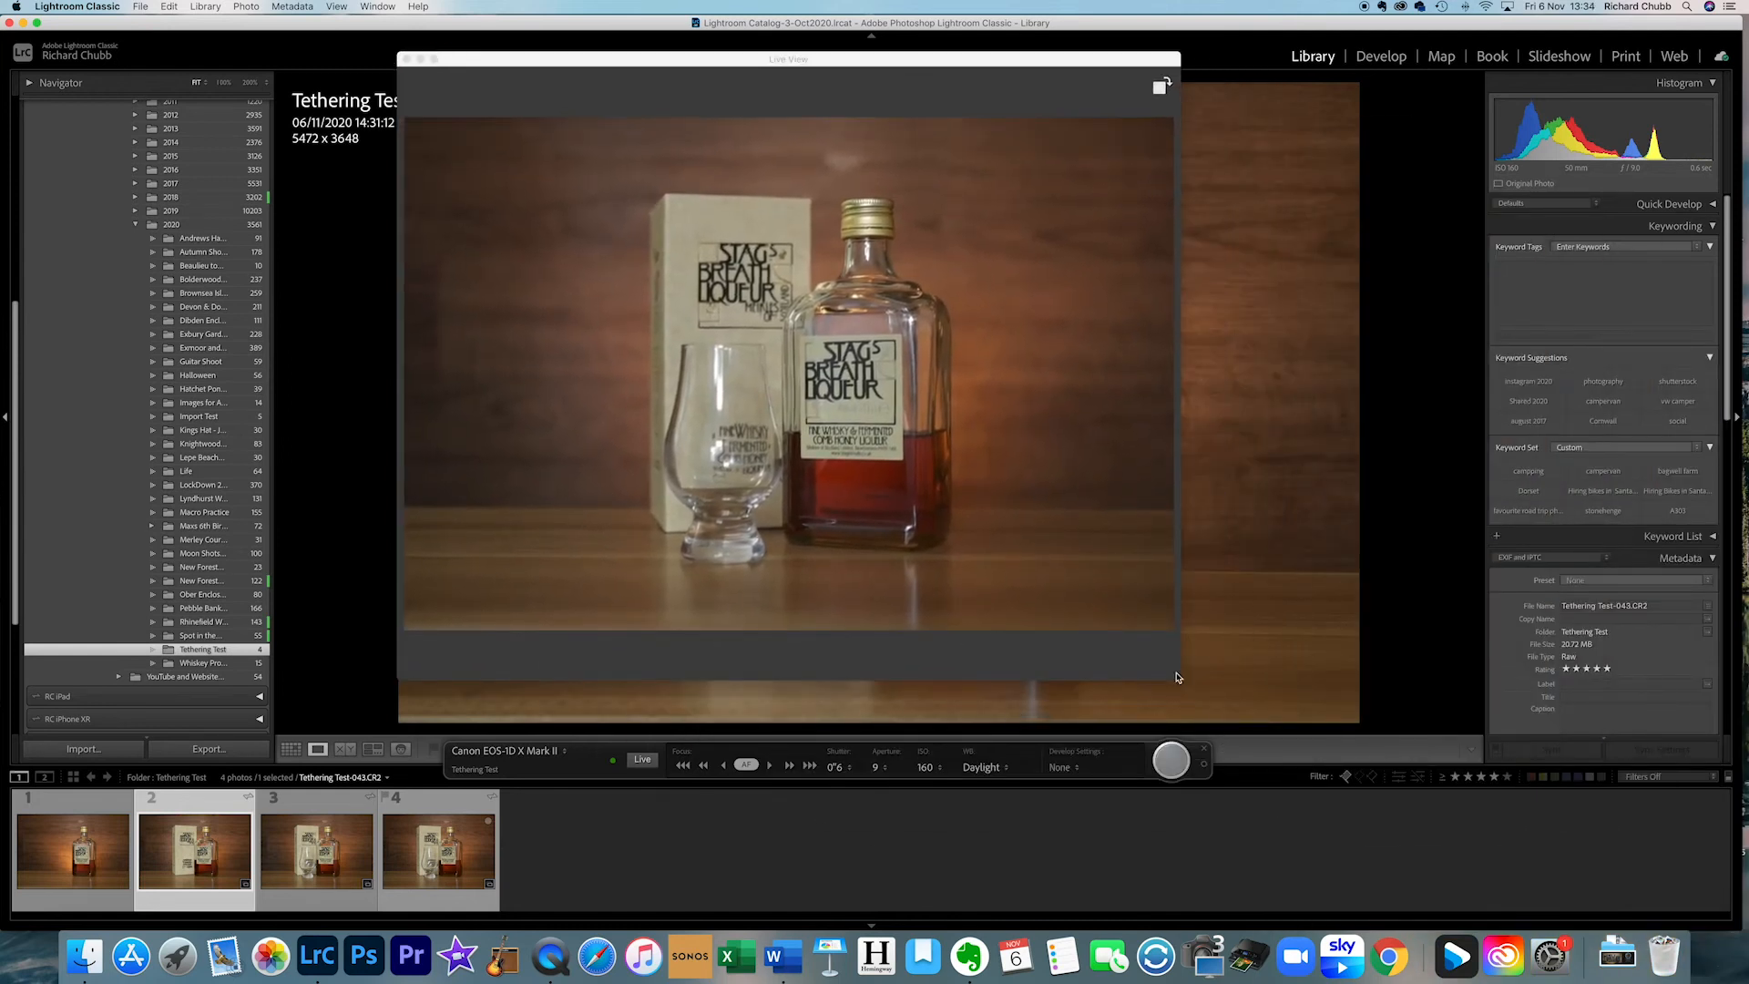
Shrink the Live View window and move it aside, and bring it back enlarged over the main photo.
drag(1181, 681, 781, 338)
drag(668, 65, 280, 316)
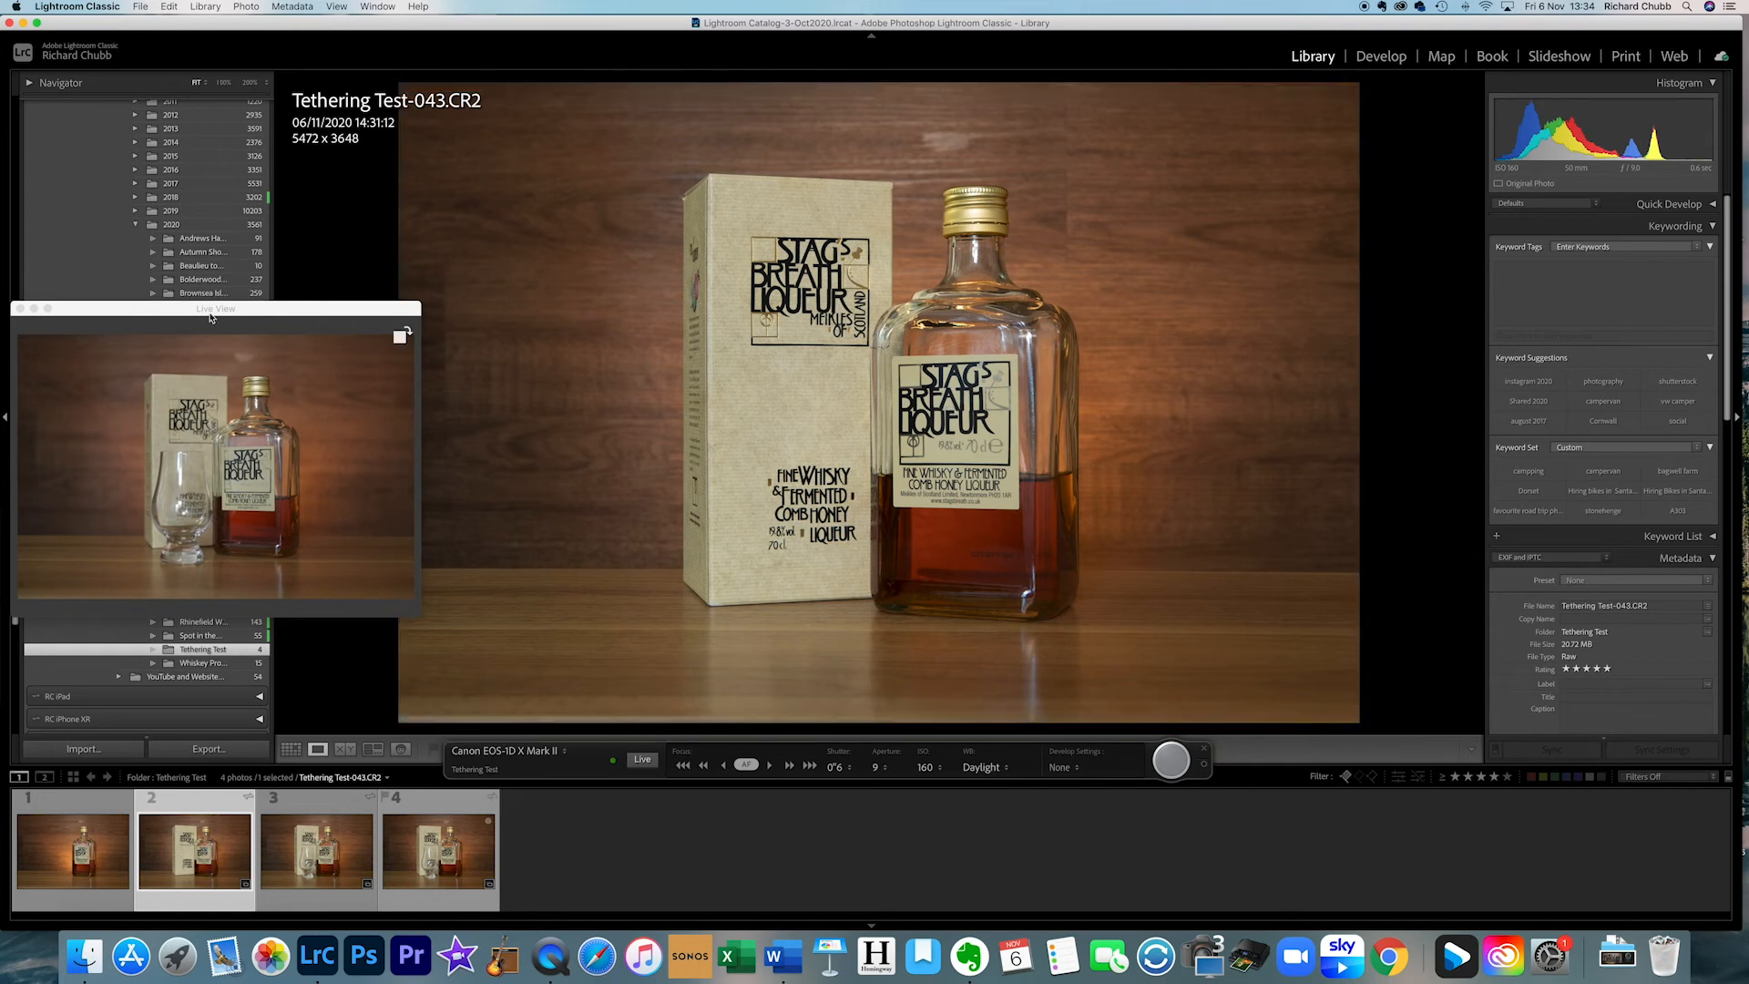
drag(209, 317, 773, 173)
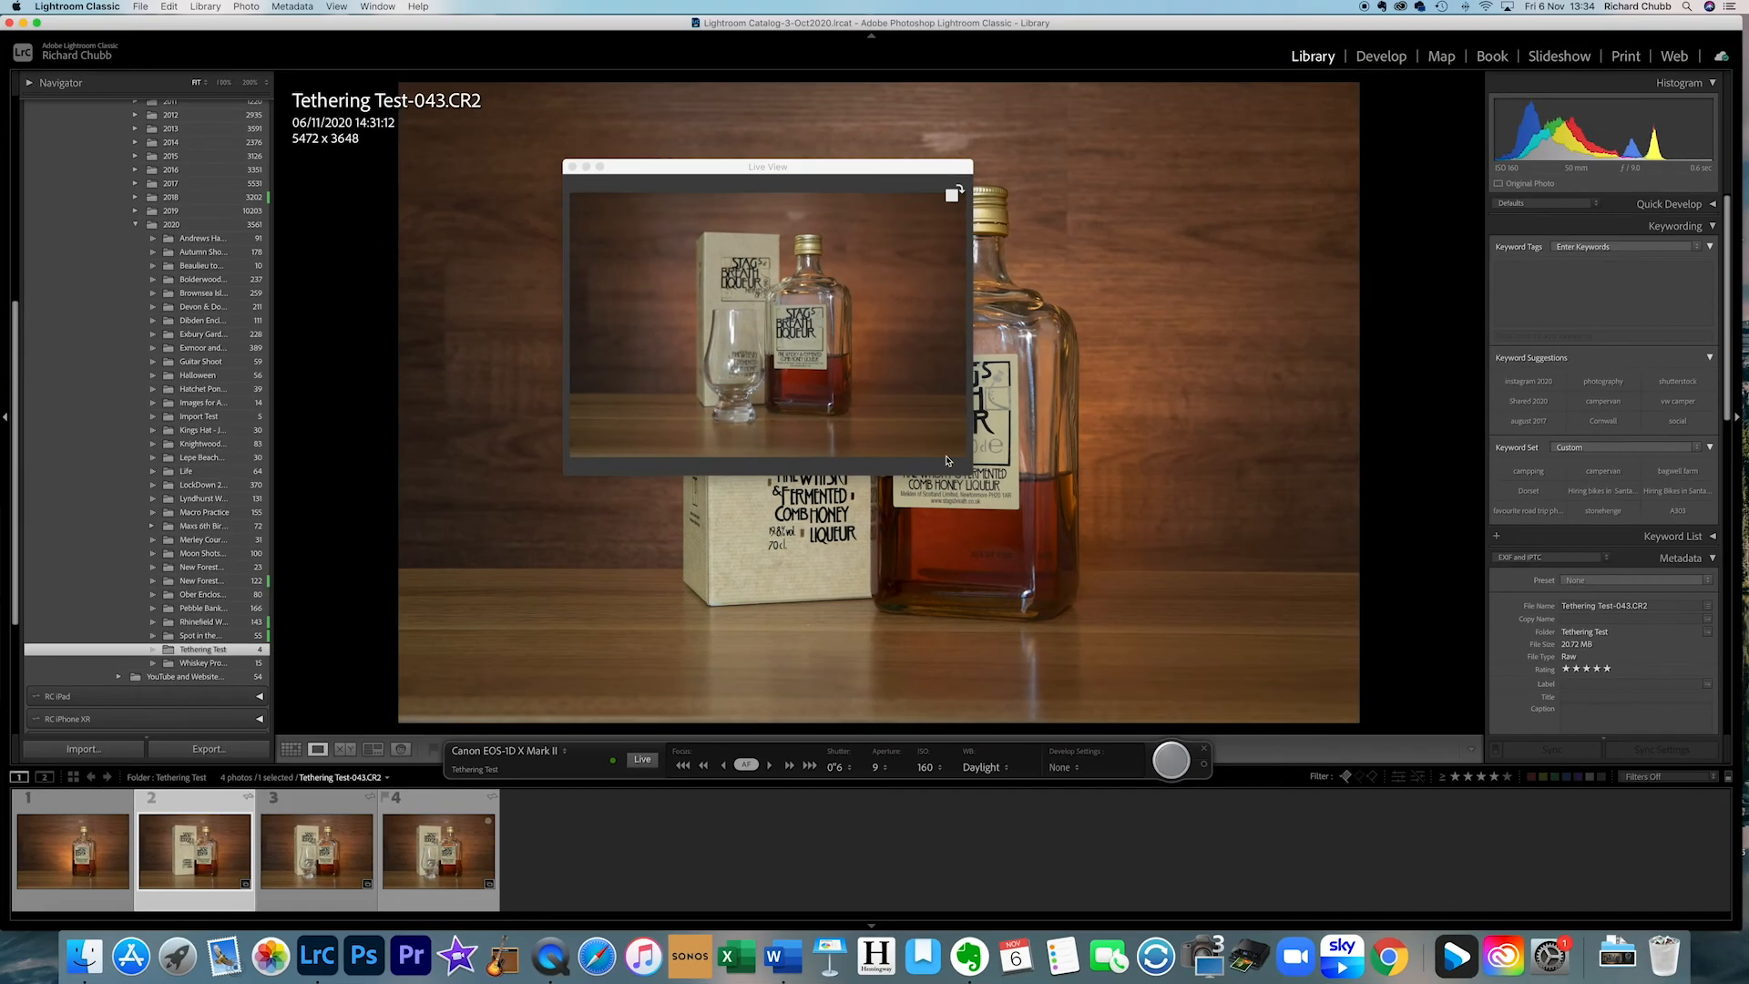
drag(997, 510, 1209, 687)
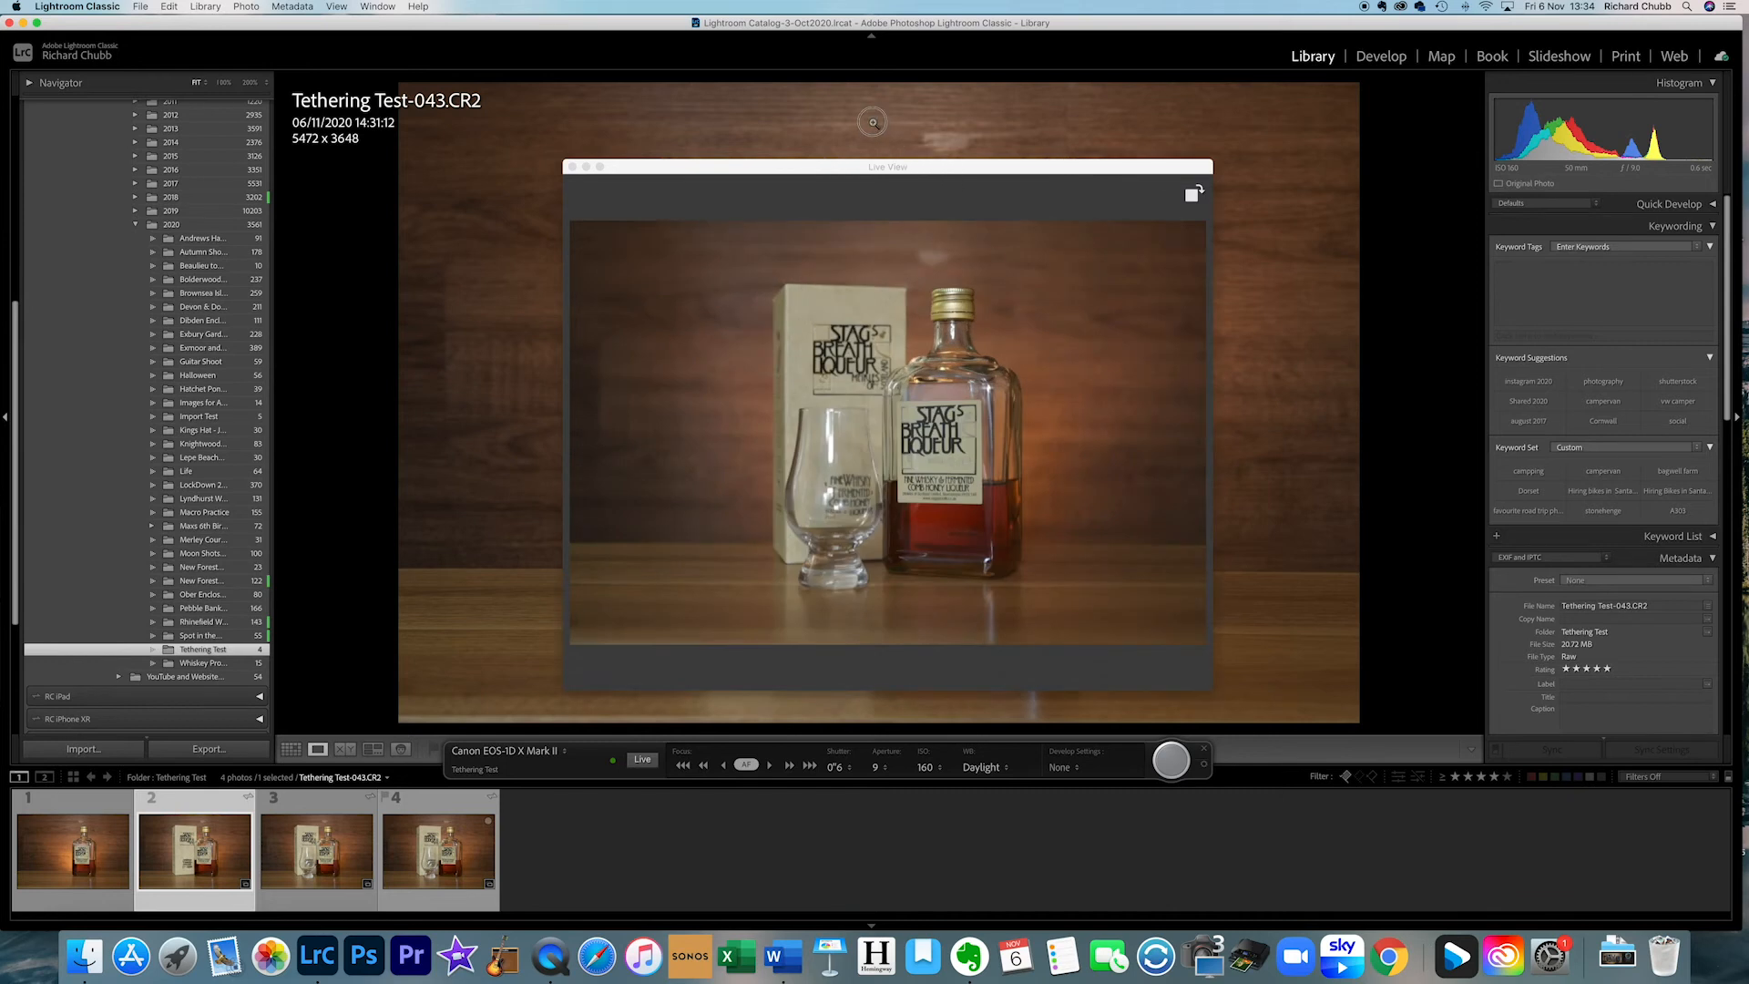
drag(882, 167, 809, 108)
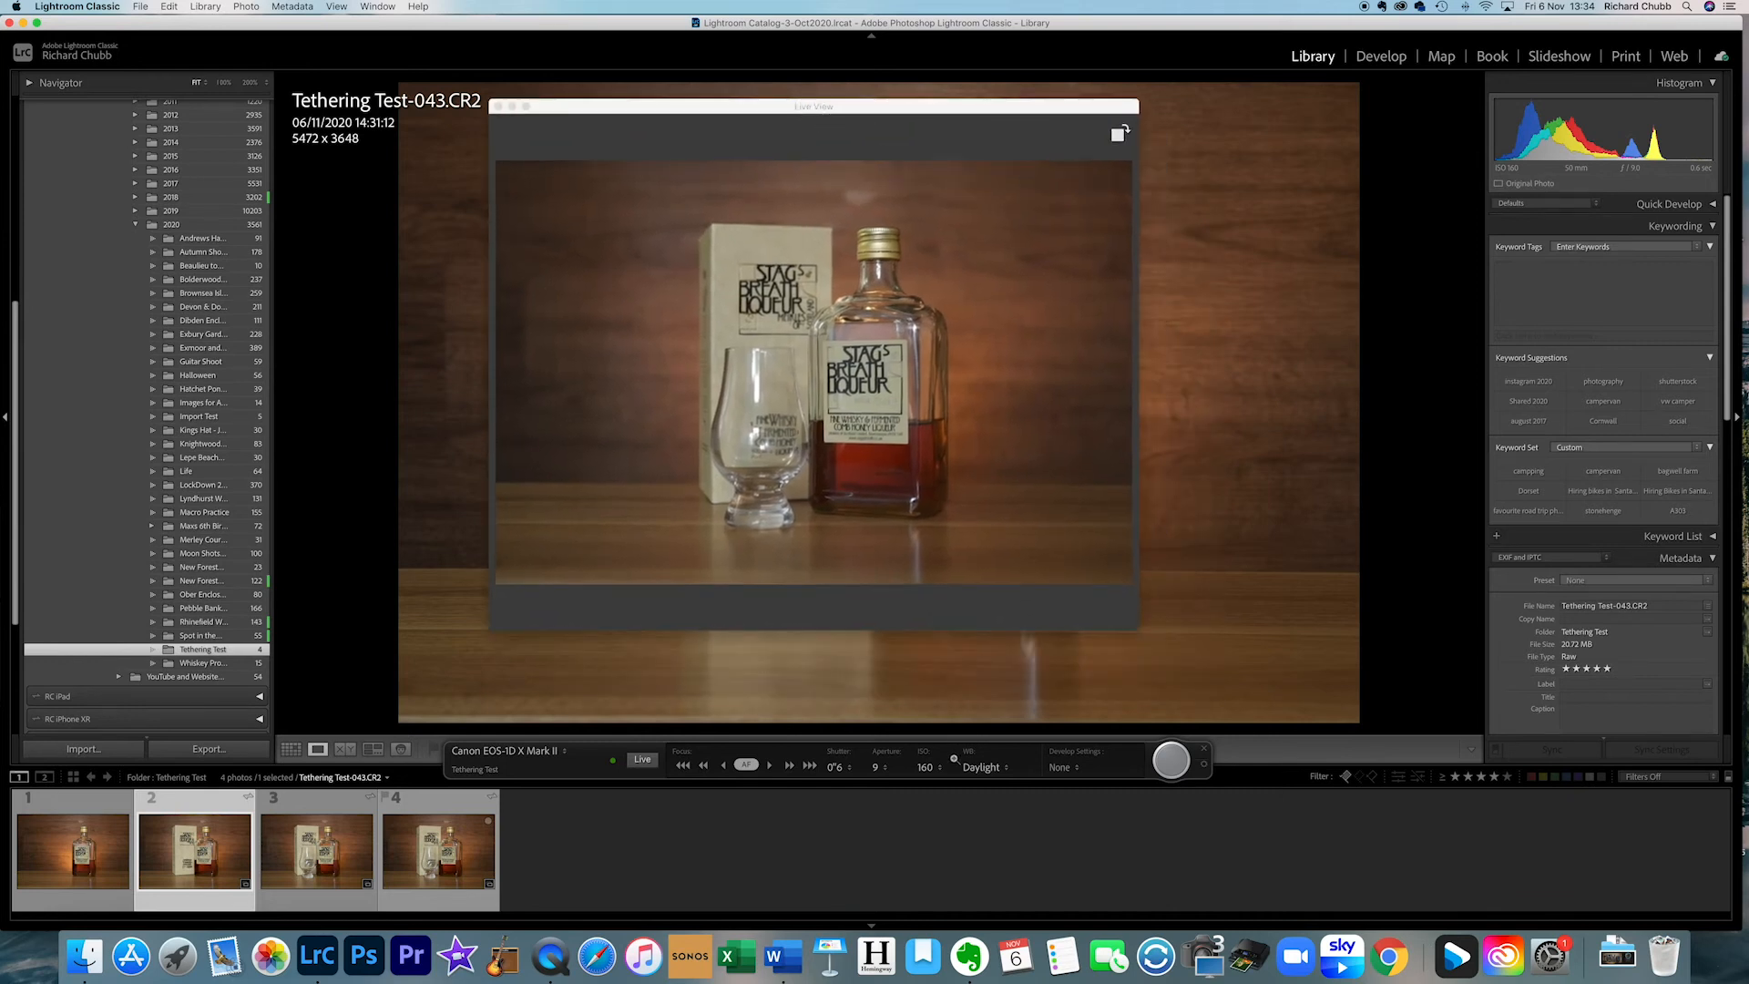
Try the camera's ISO at 6400 and 2000 to compare the Live View exposure, and set it back to 160.
click(927, 767)
scroll(941, 896, down, 5)
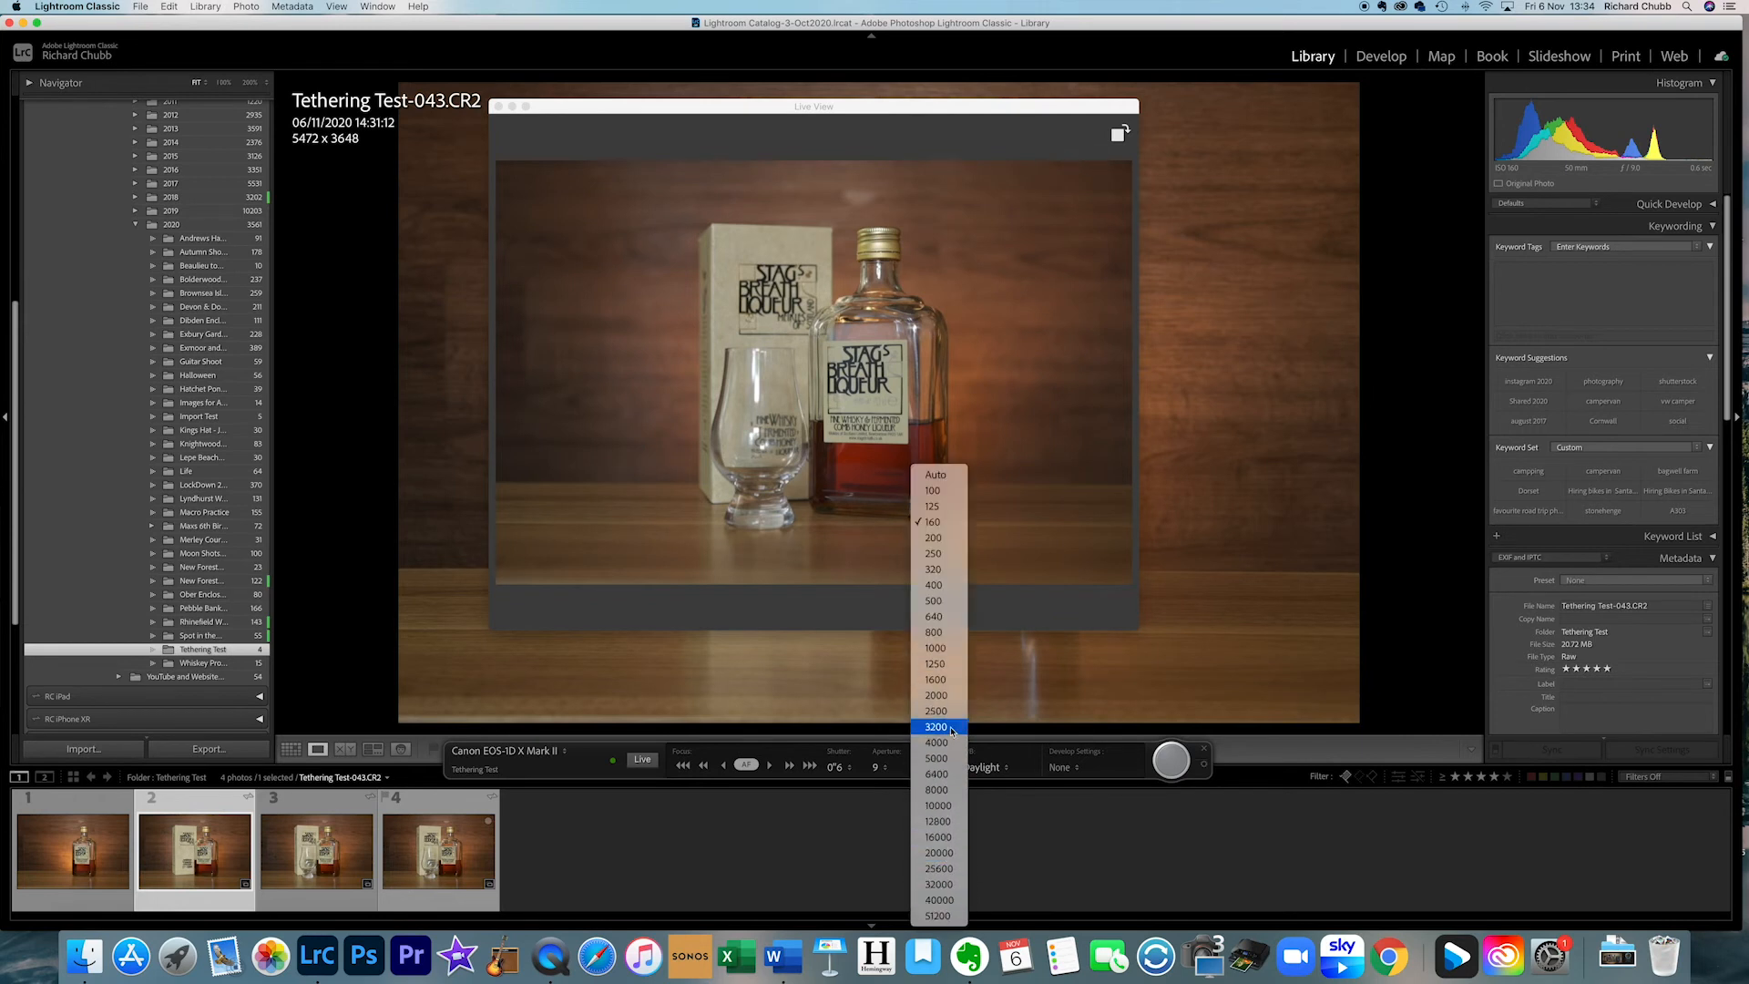
click(947, 774)
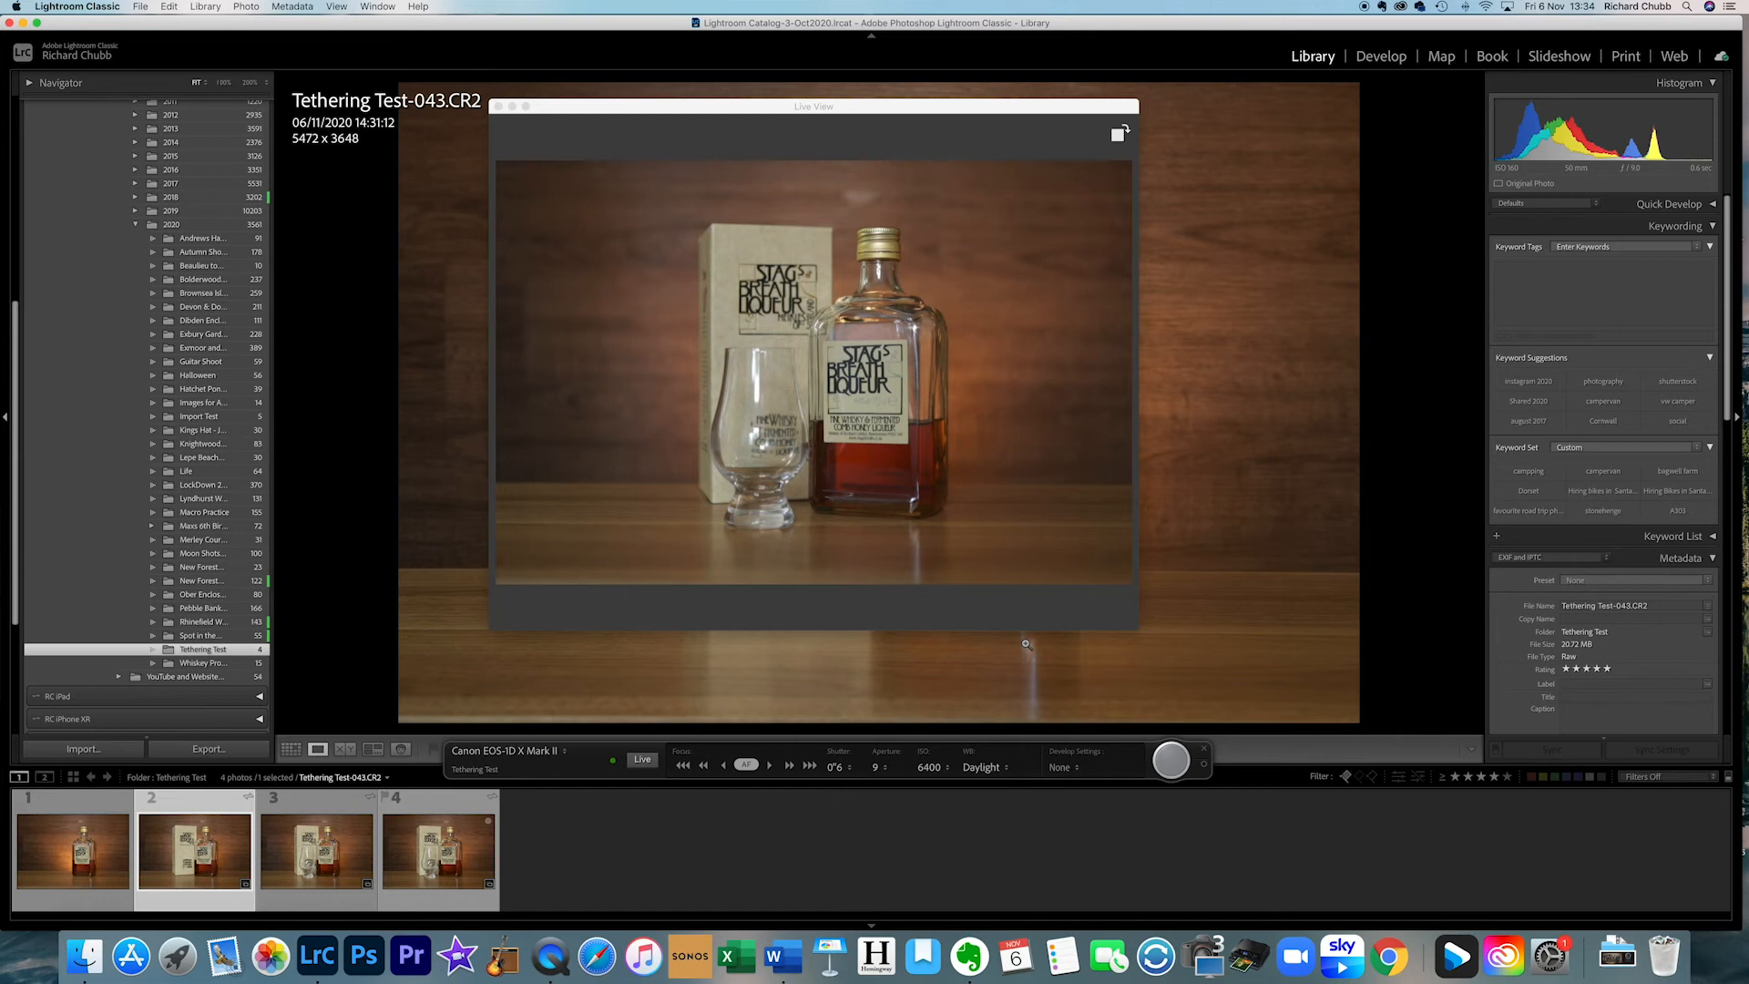
click(932, 767)
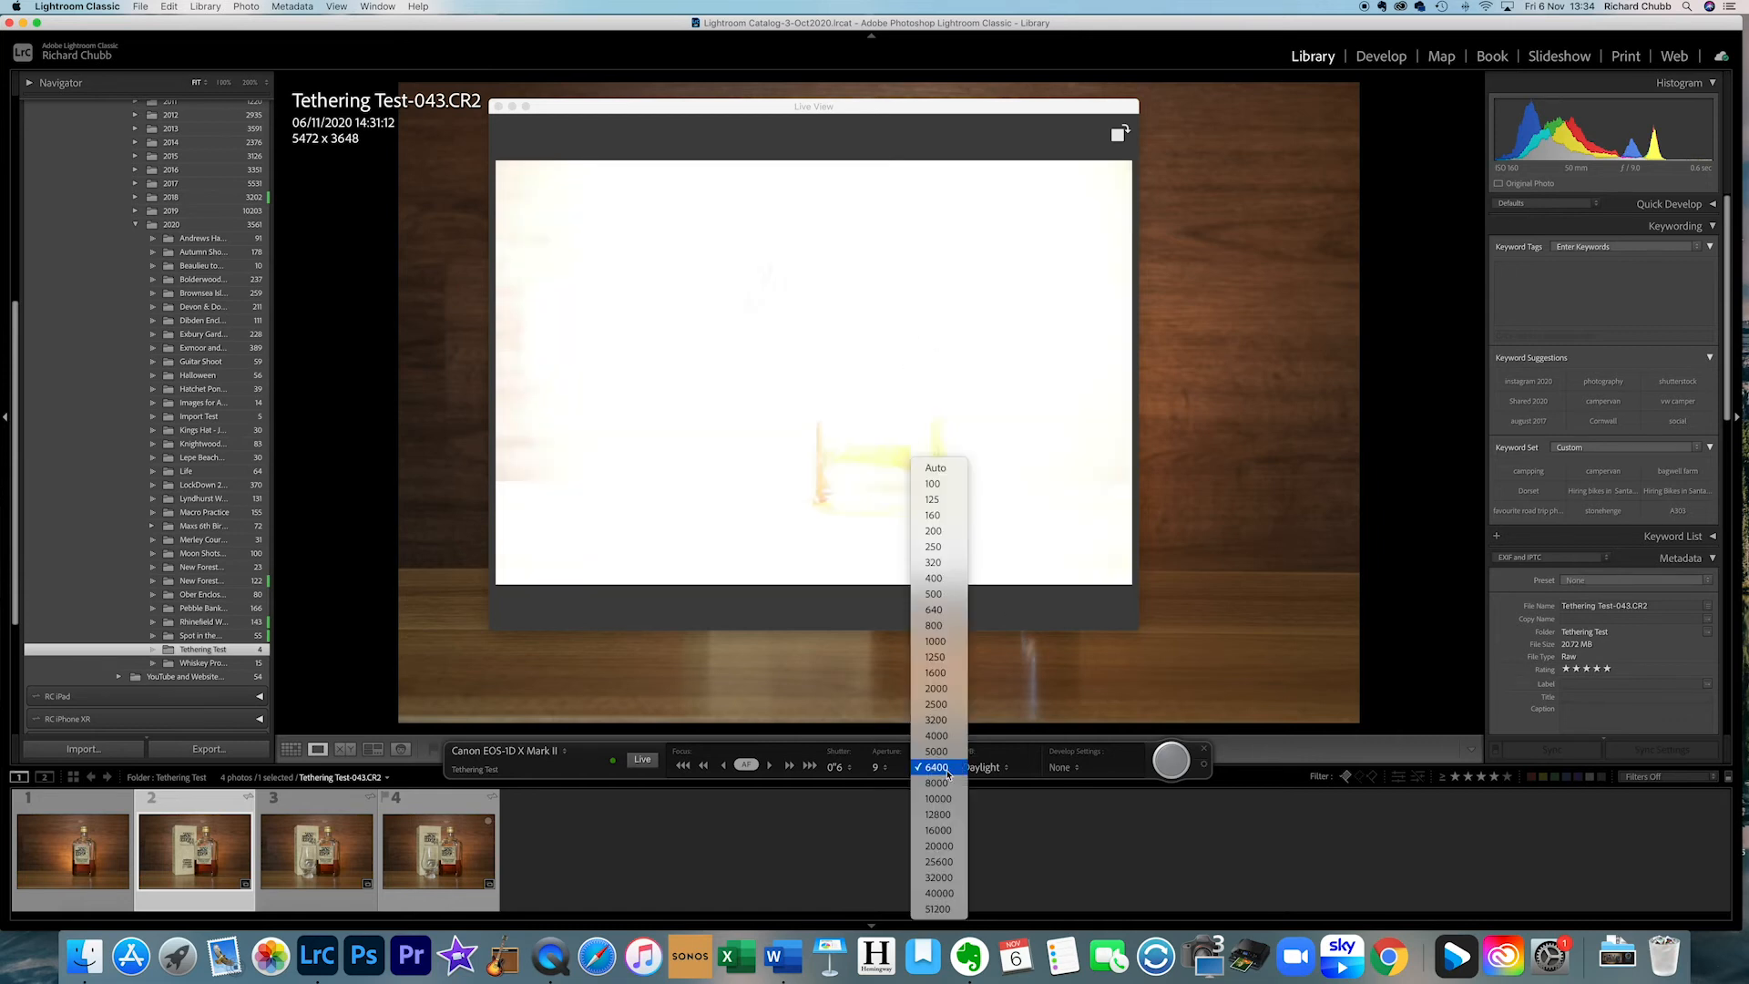
click(936, 689)
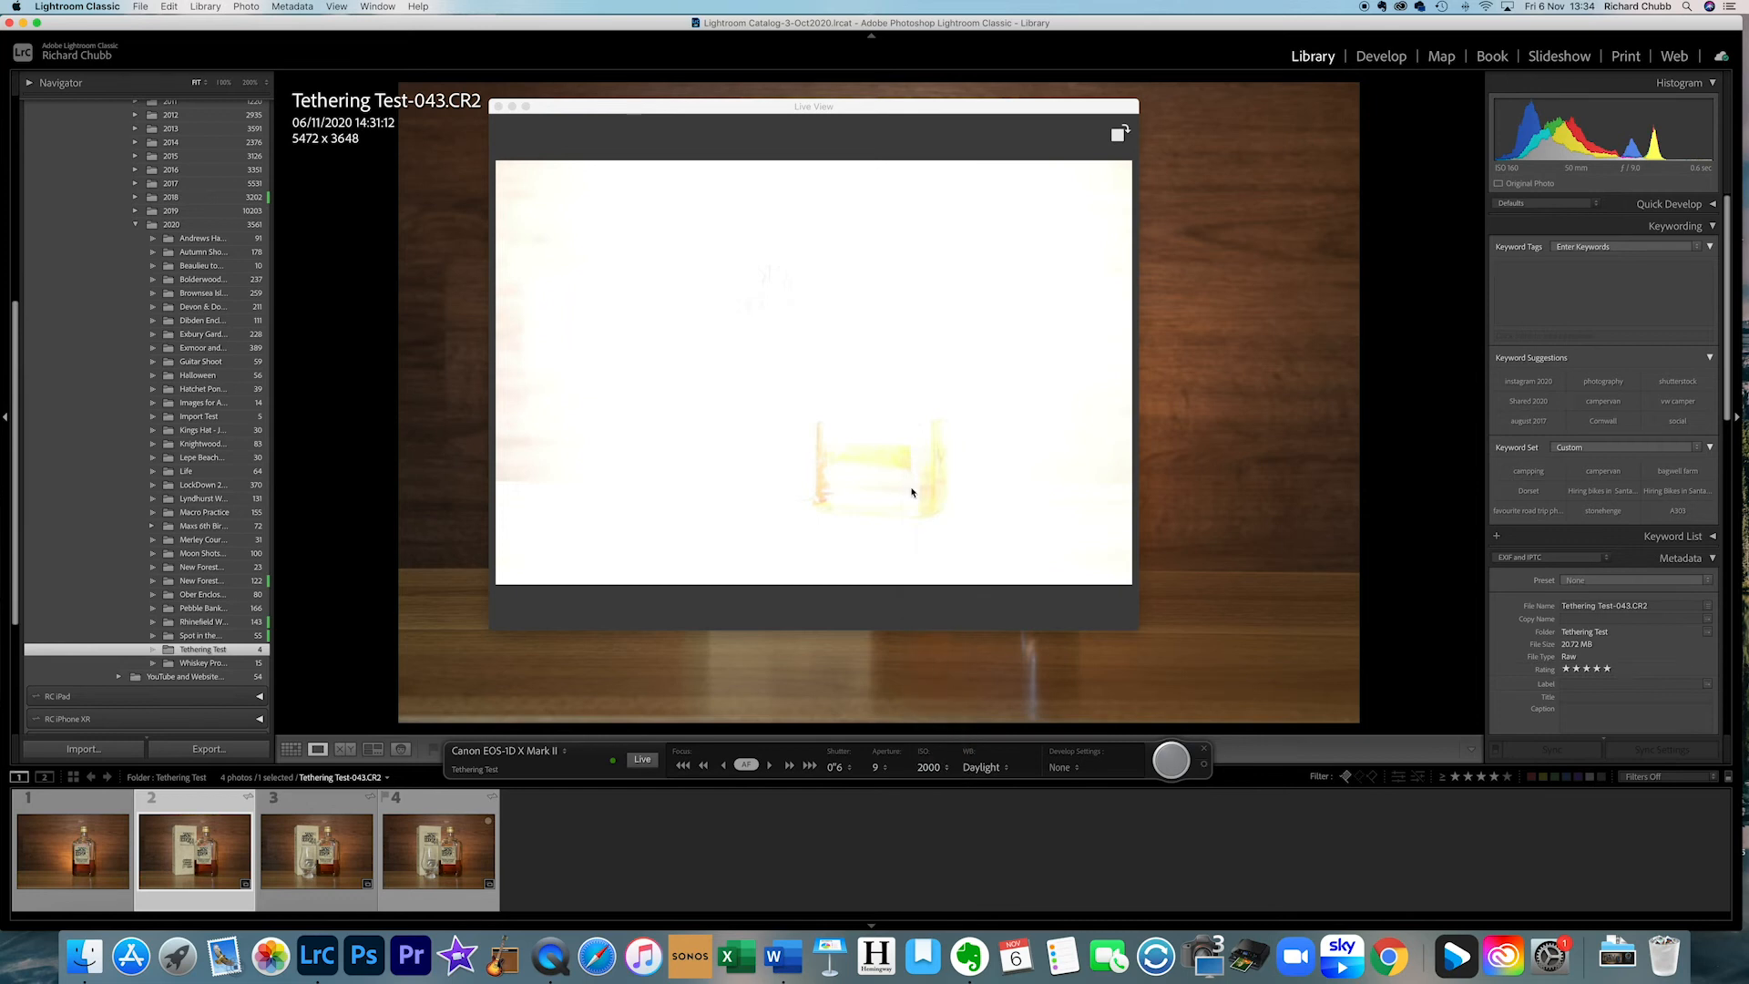
click(948, 770)
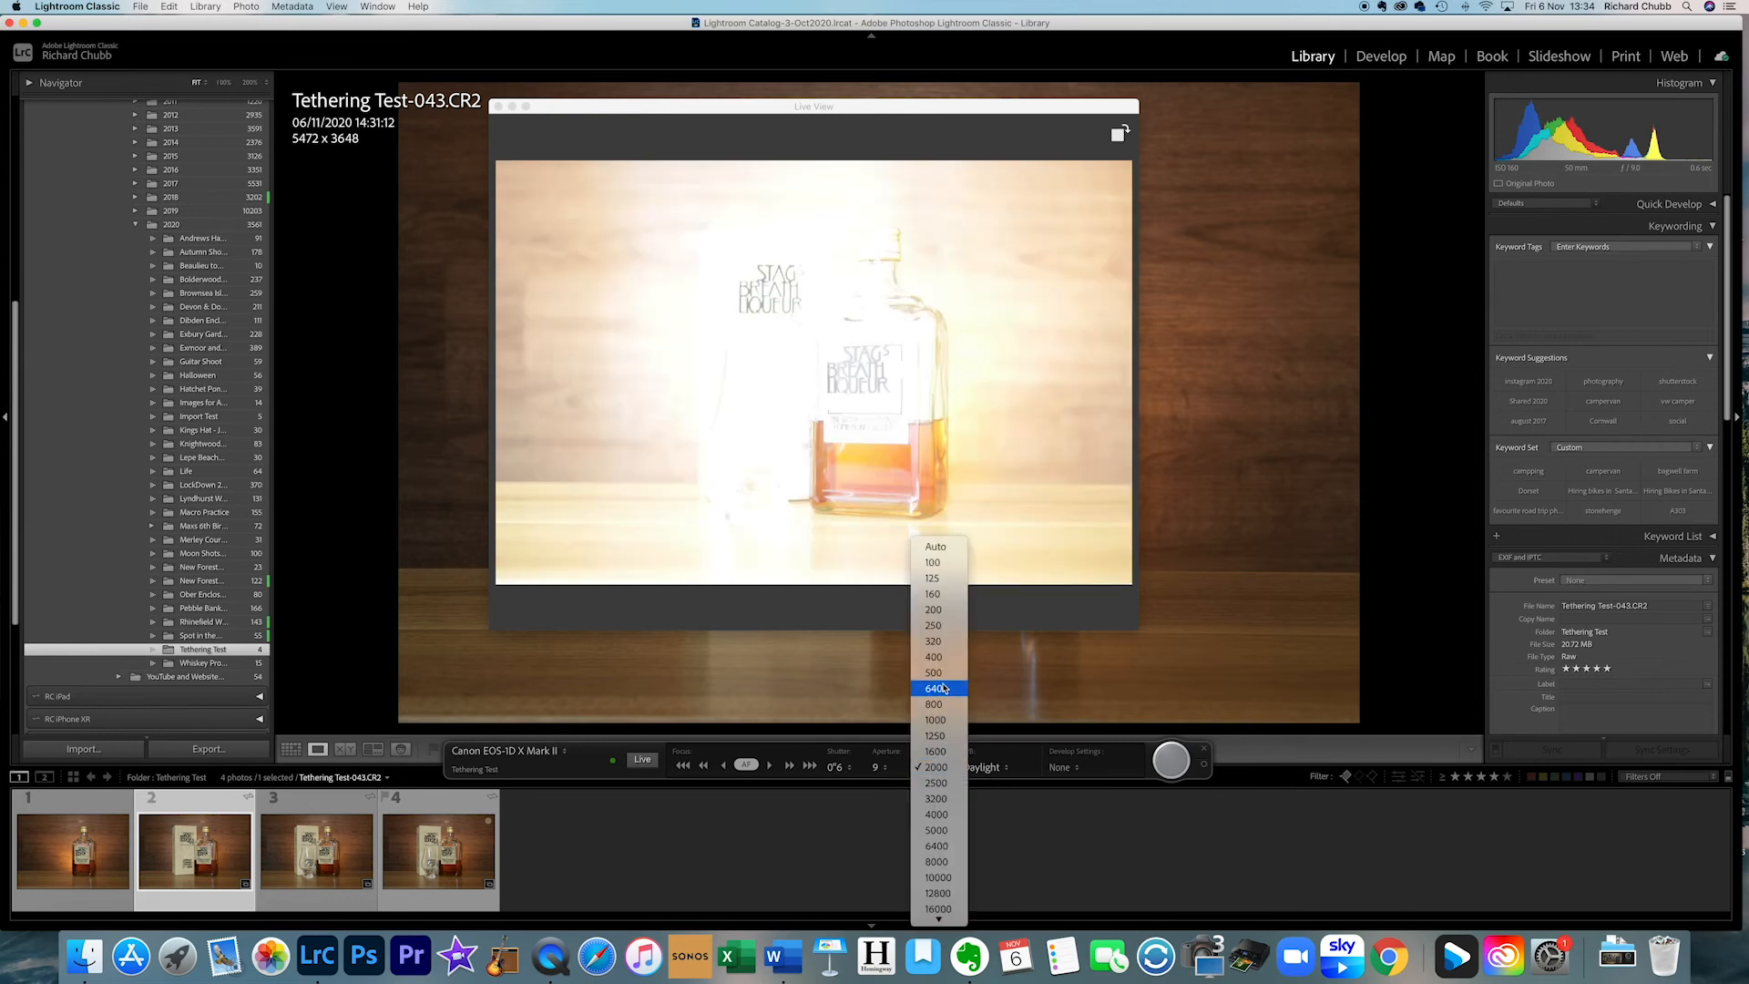
click(938, 594)
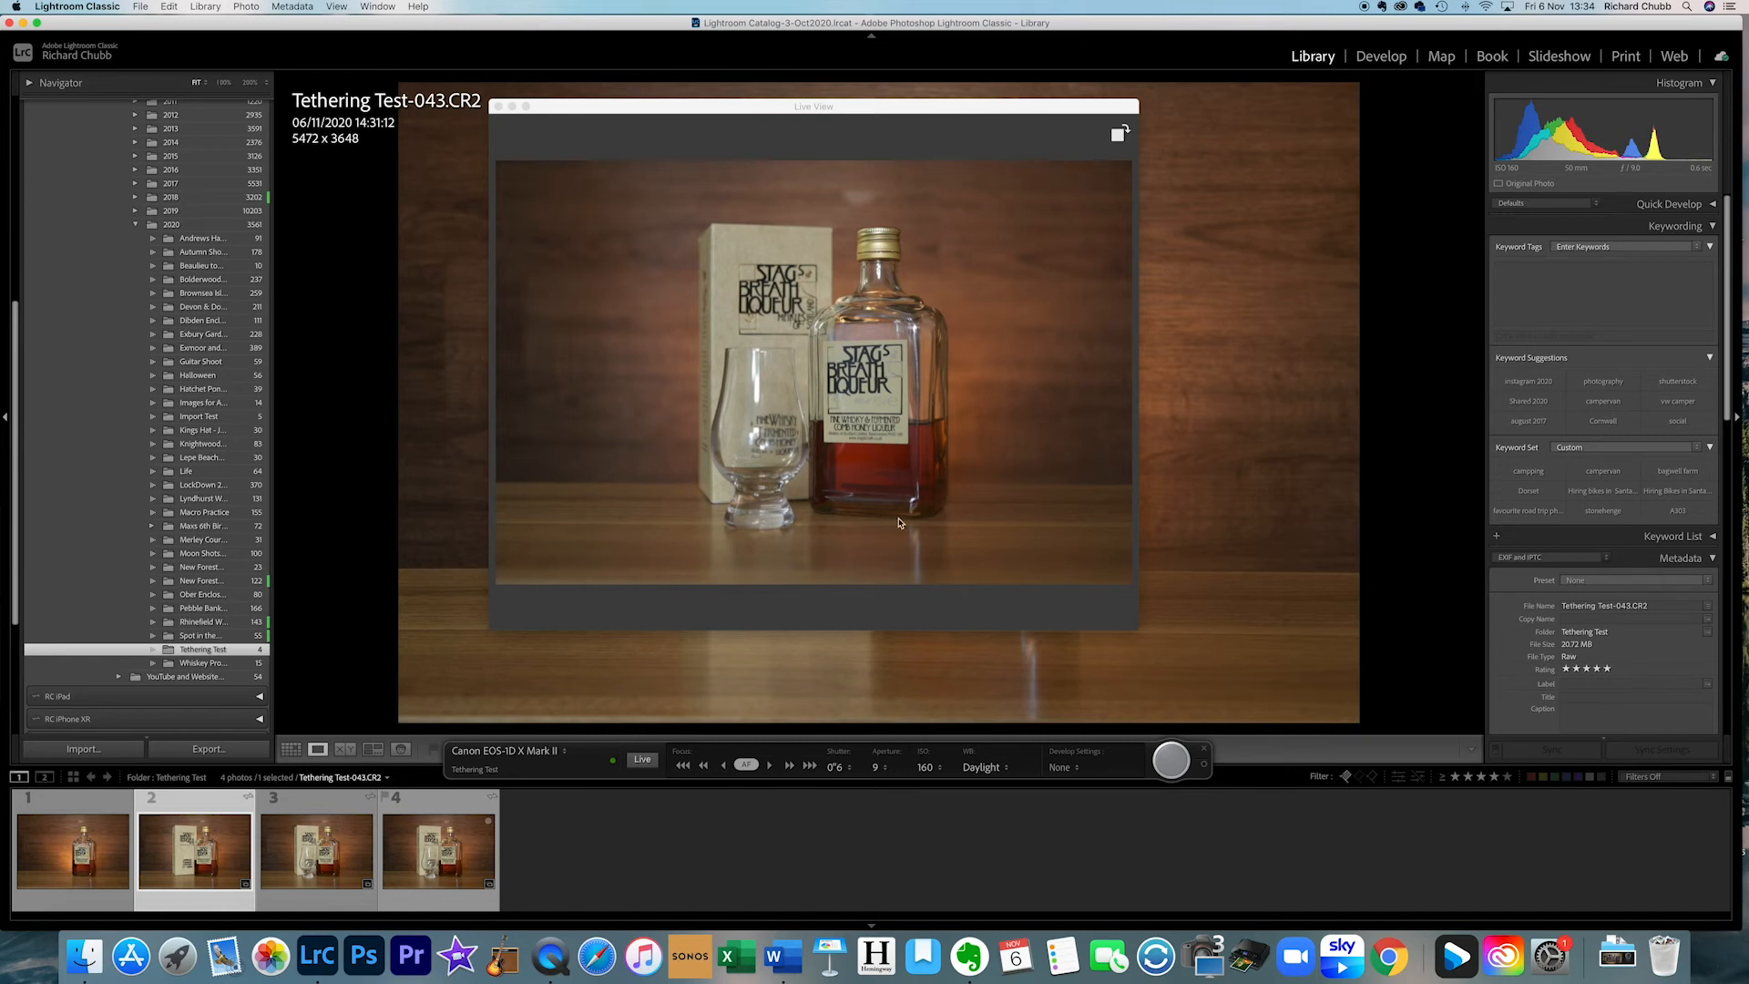
Apply the For RAW preset Black & White Clarity as the develop setting for tethered captures.
click(1063, 770)
mouse_move(1104, 871)
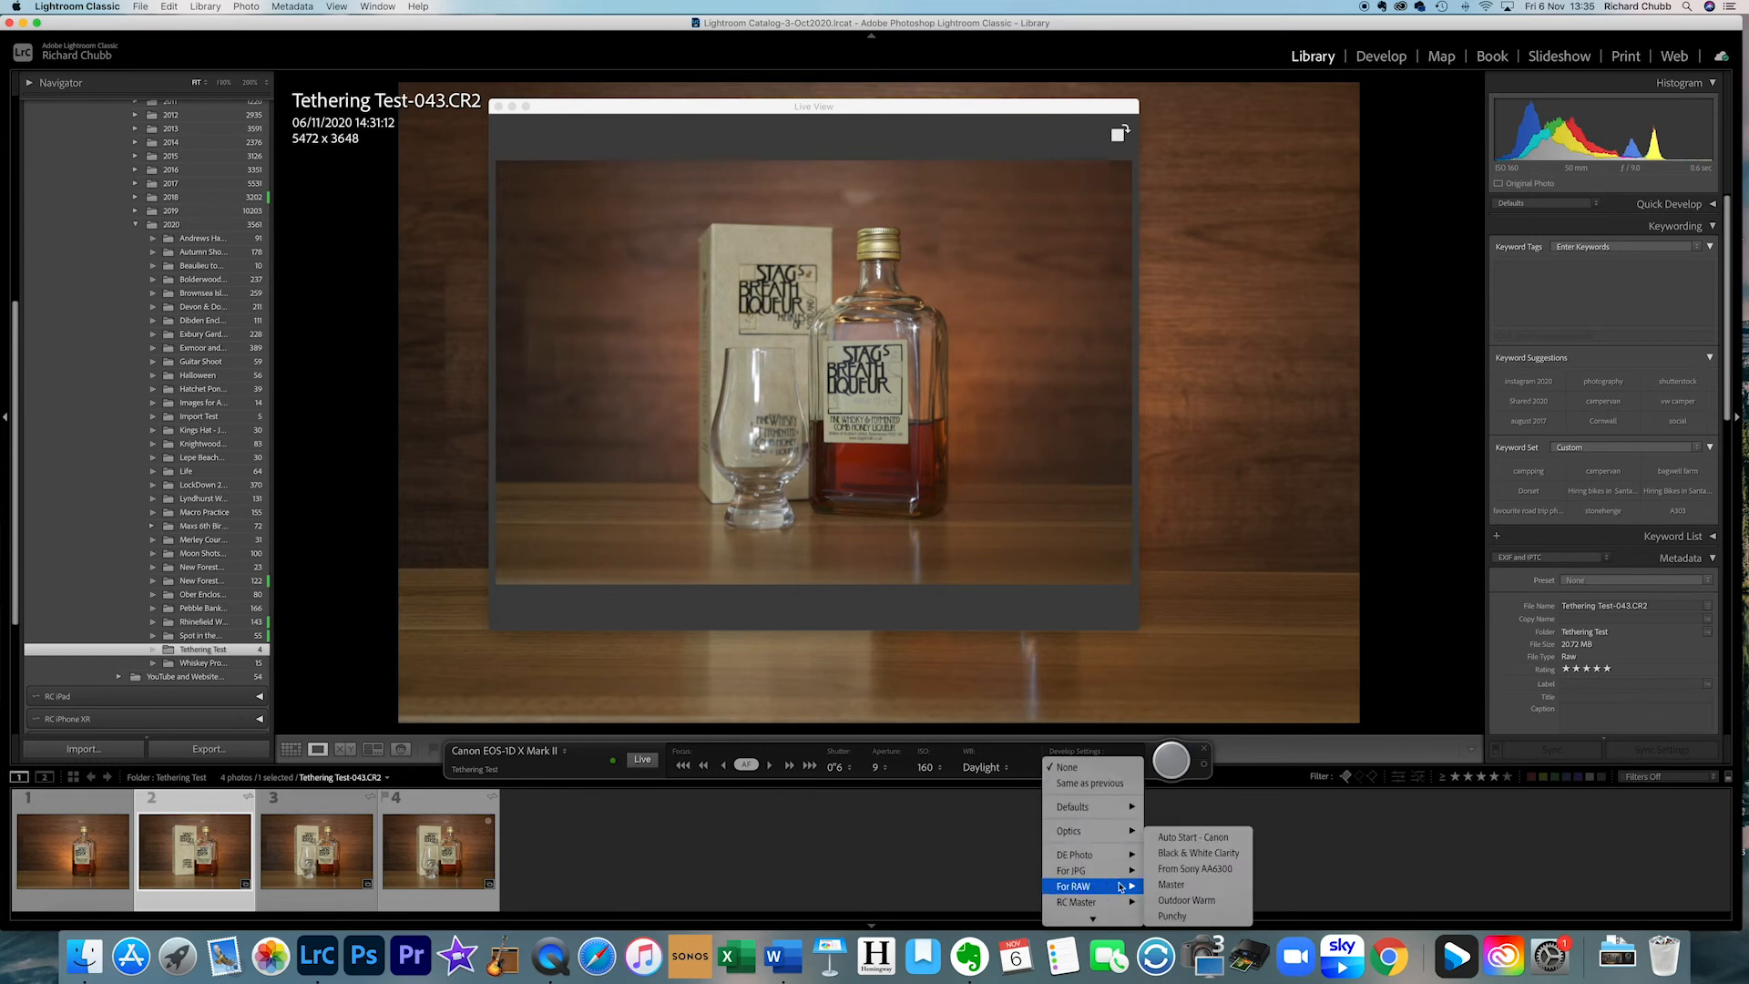
click(1184, 840)
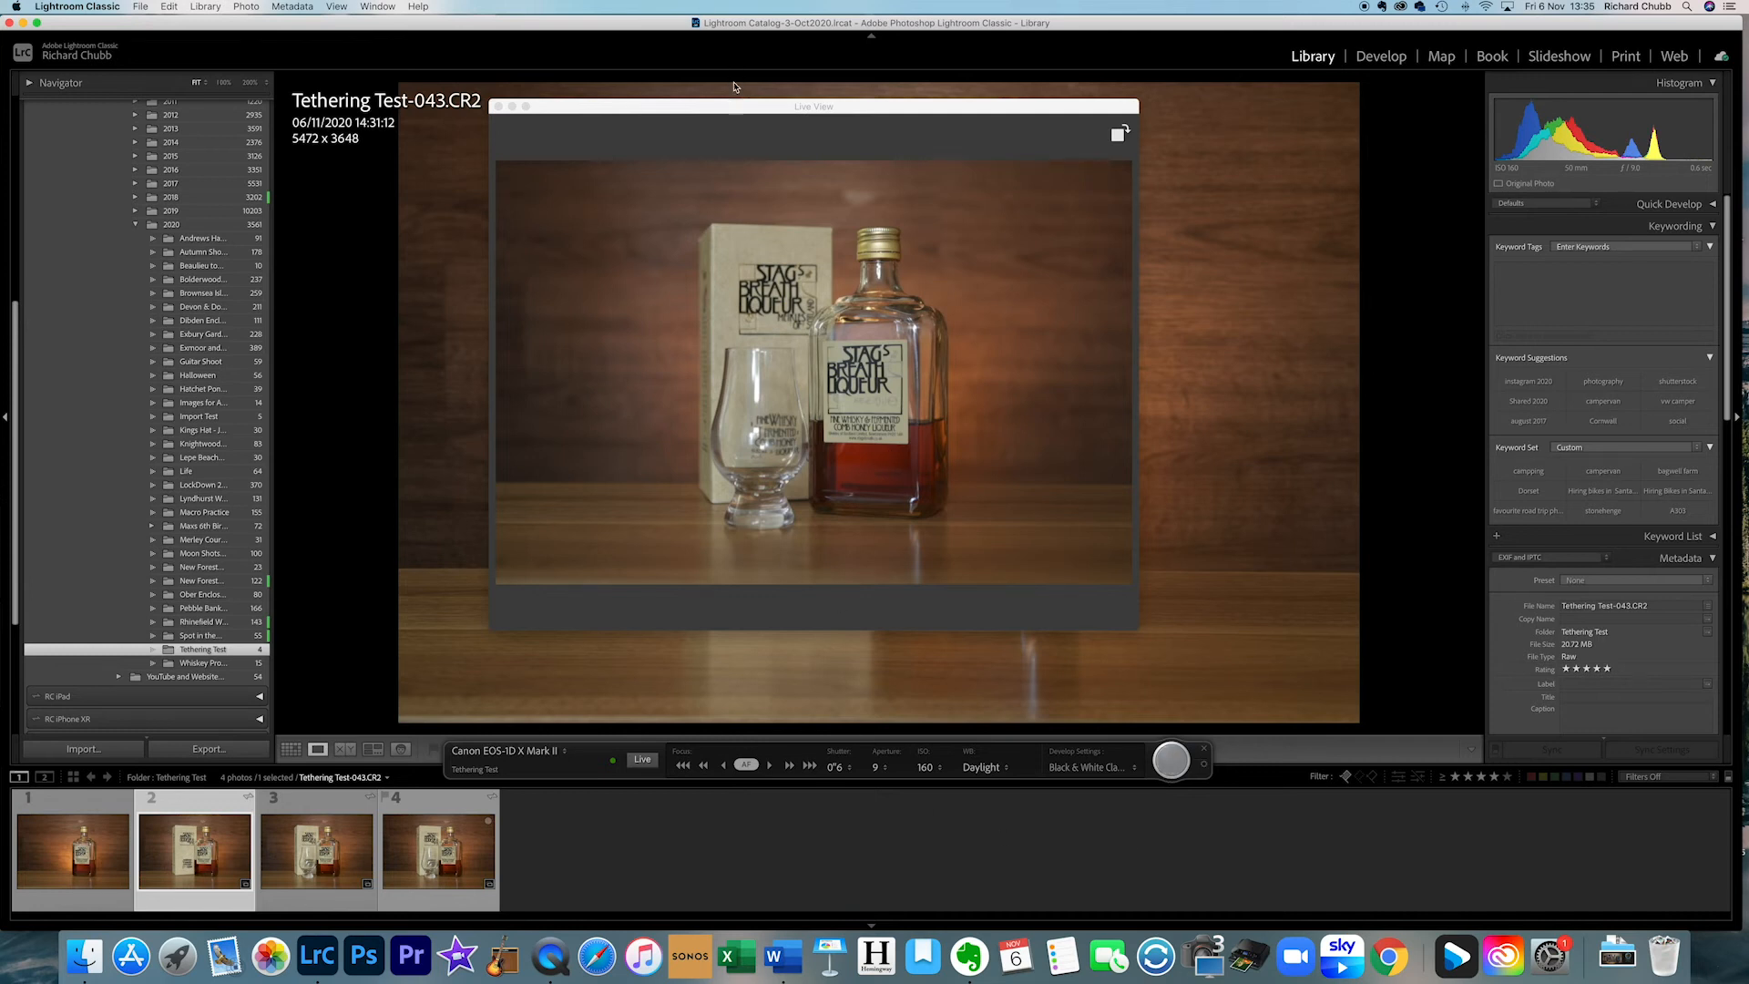
Move the Live View window aside, turn off Disable Auto Advance in the tethered capture settings, and confirm.
drag(573, 118, 1101, 105)
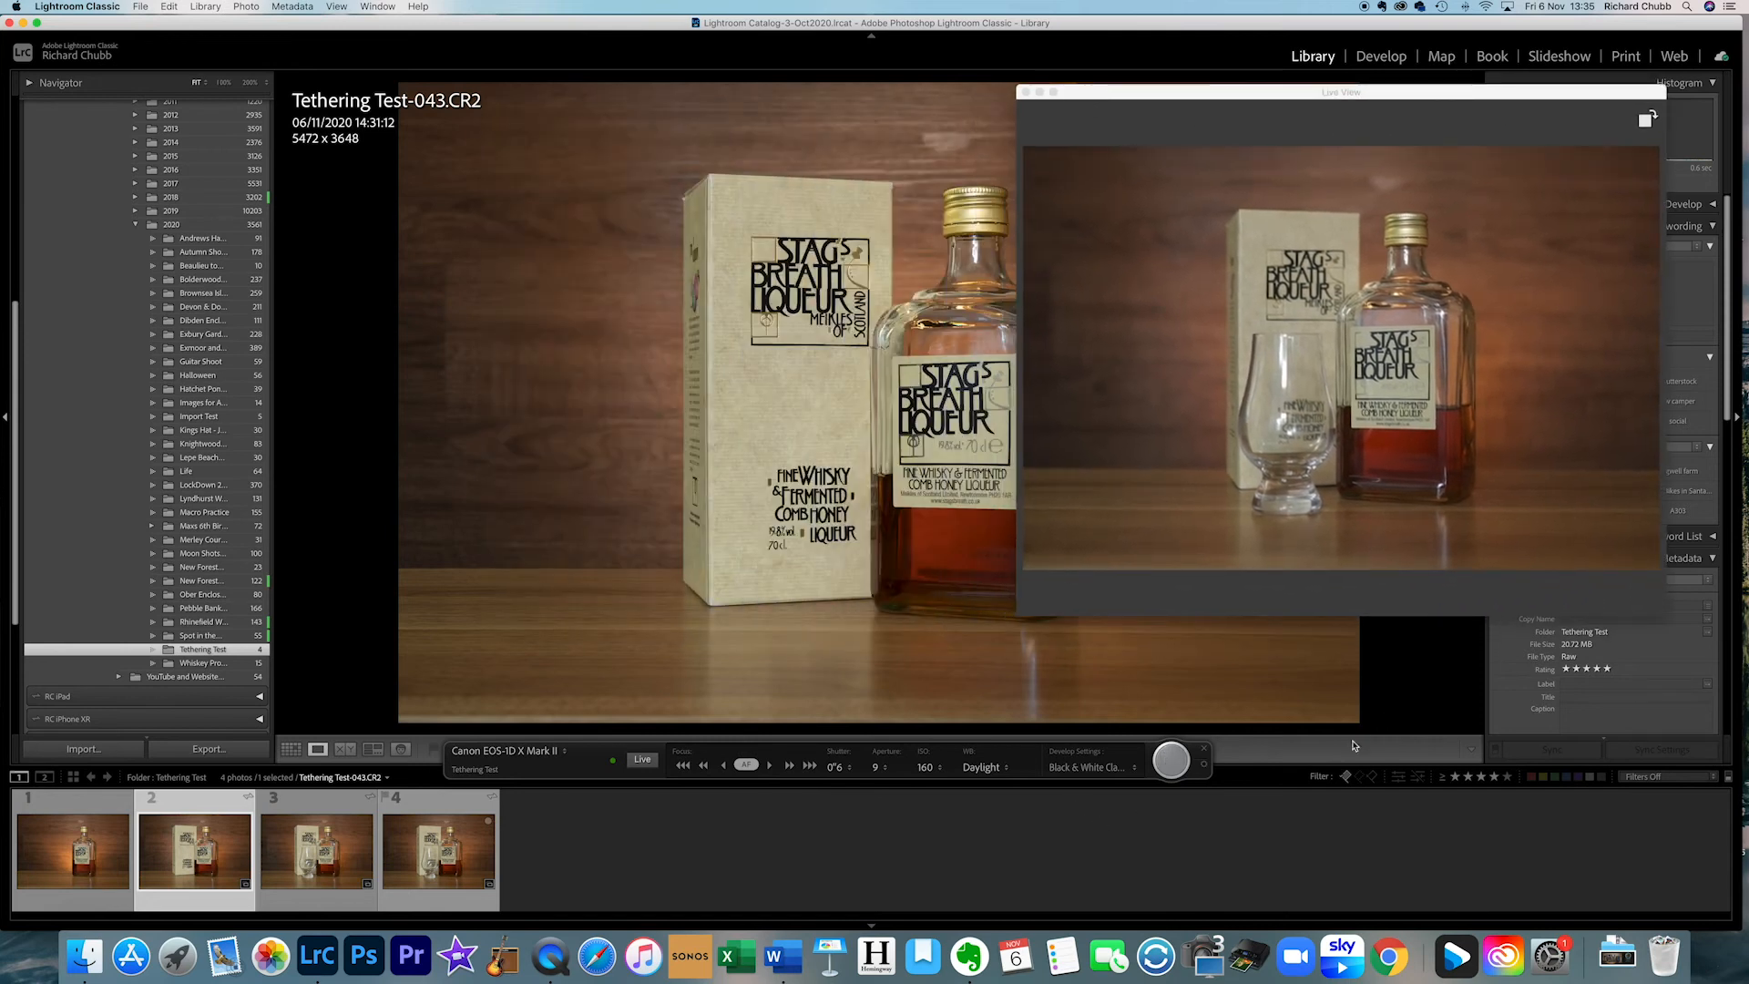
click(1204, 767)
click(681, 465)
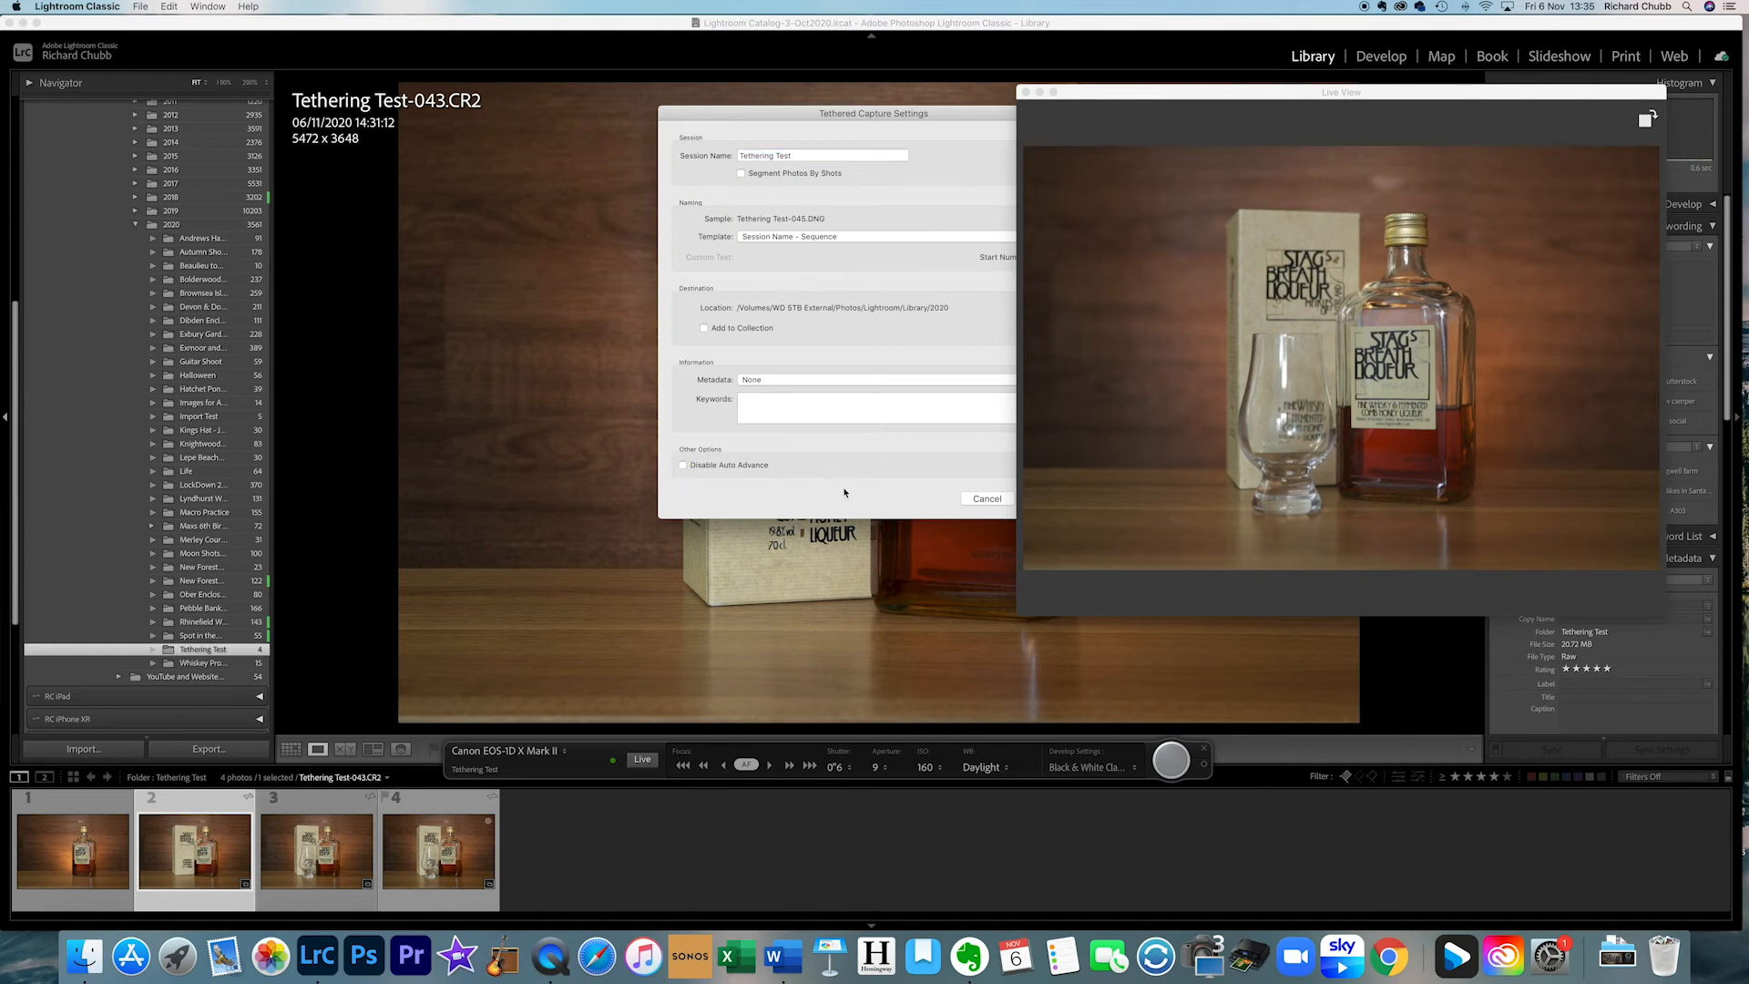
drag(792, 128, 587, 130)
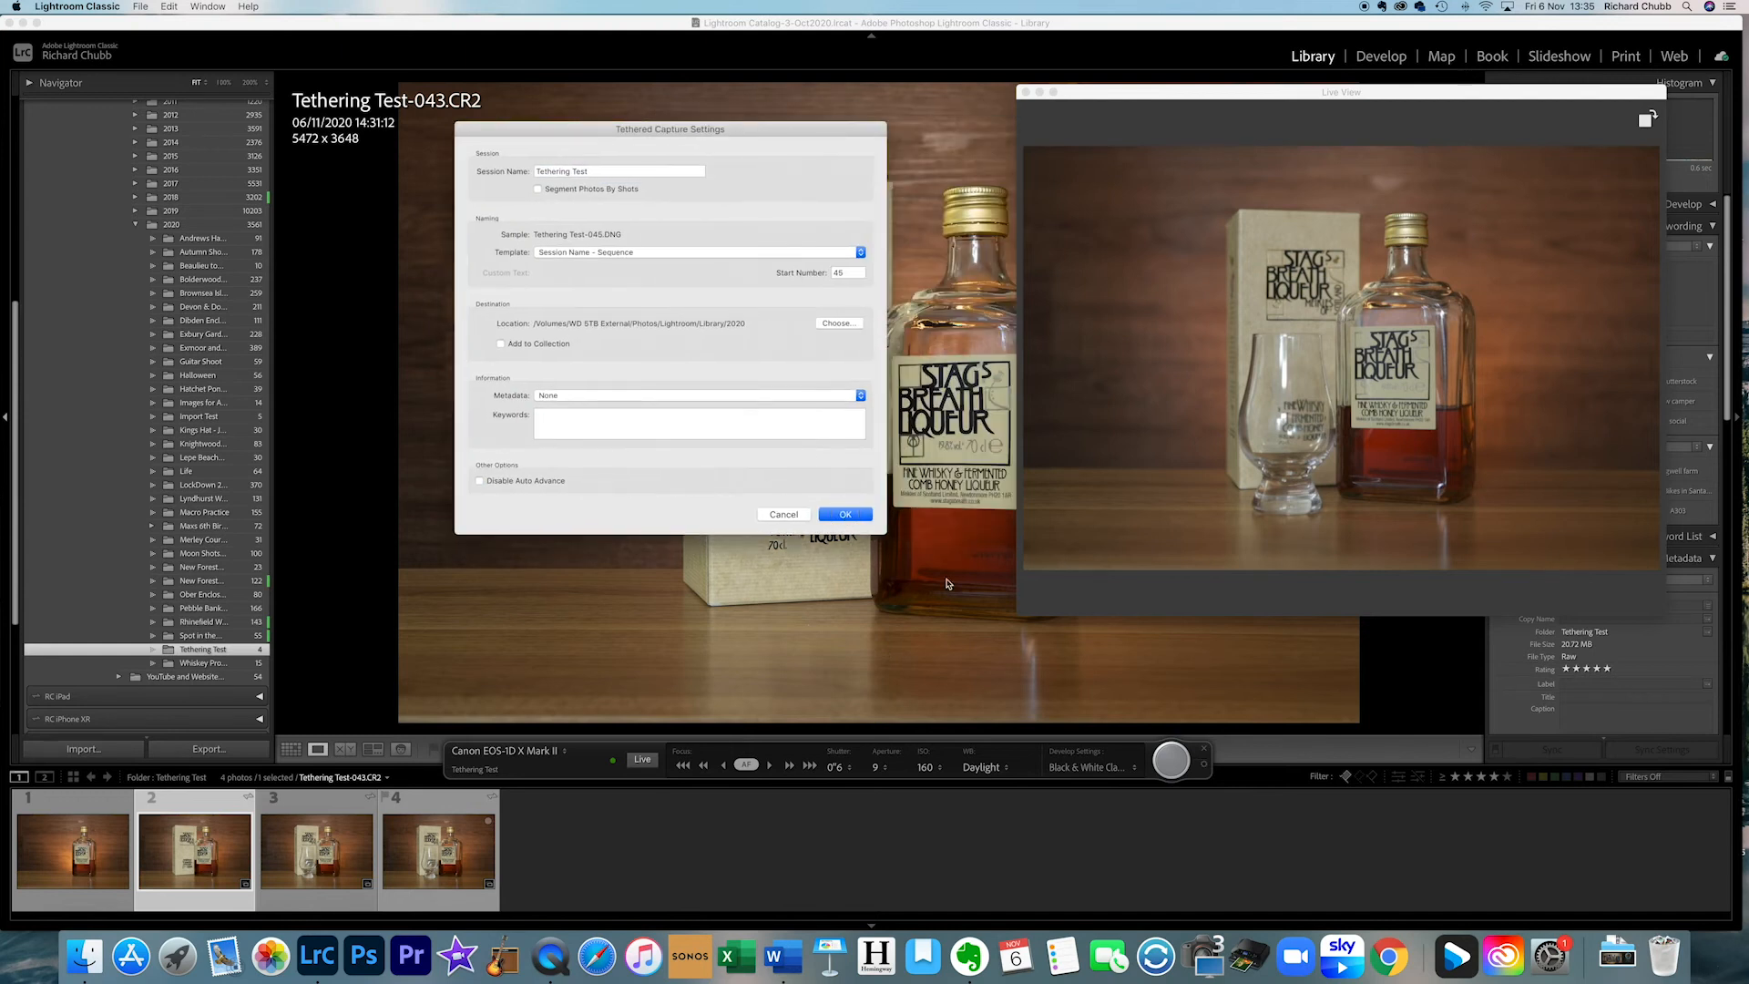
click(844, 512)
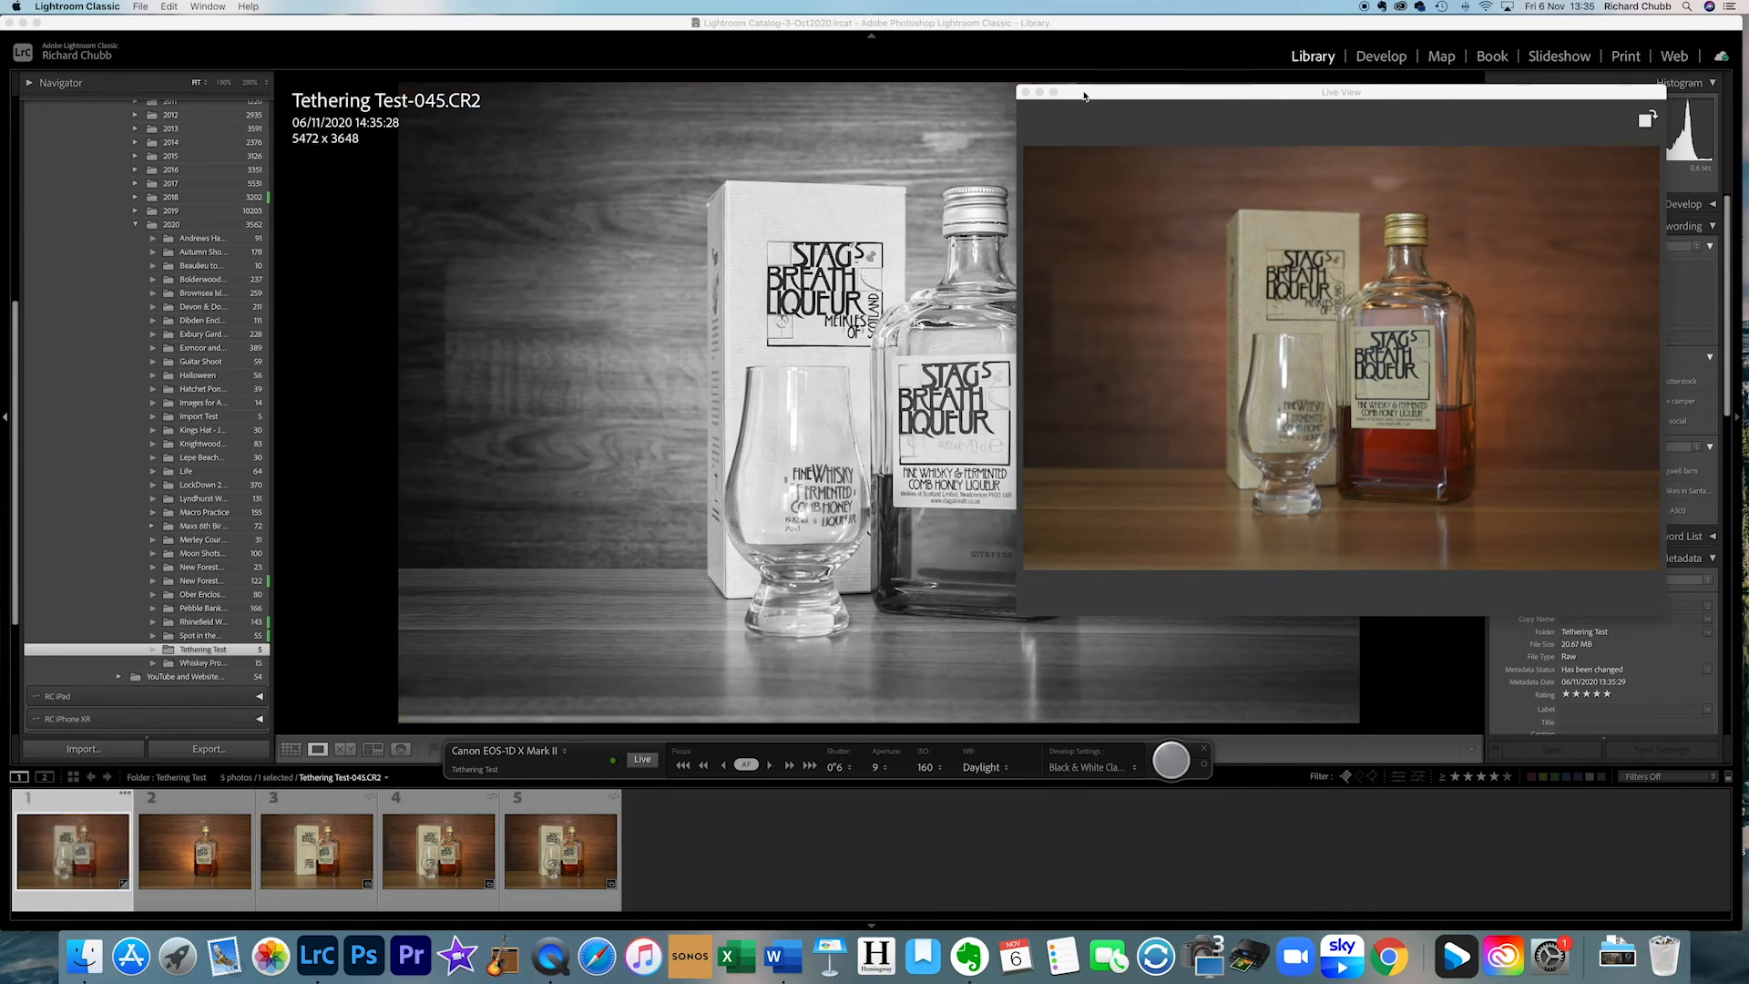
Open the black-and-white capture Tethering Test-045.CR2 in Develop, move Live View clear of the photo, and reset its develop settings.
drag(1084, 95, 564, 190)
click(1385, 57)
drag(1027, 194, 1304, 843)
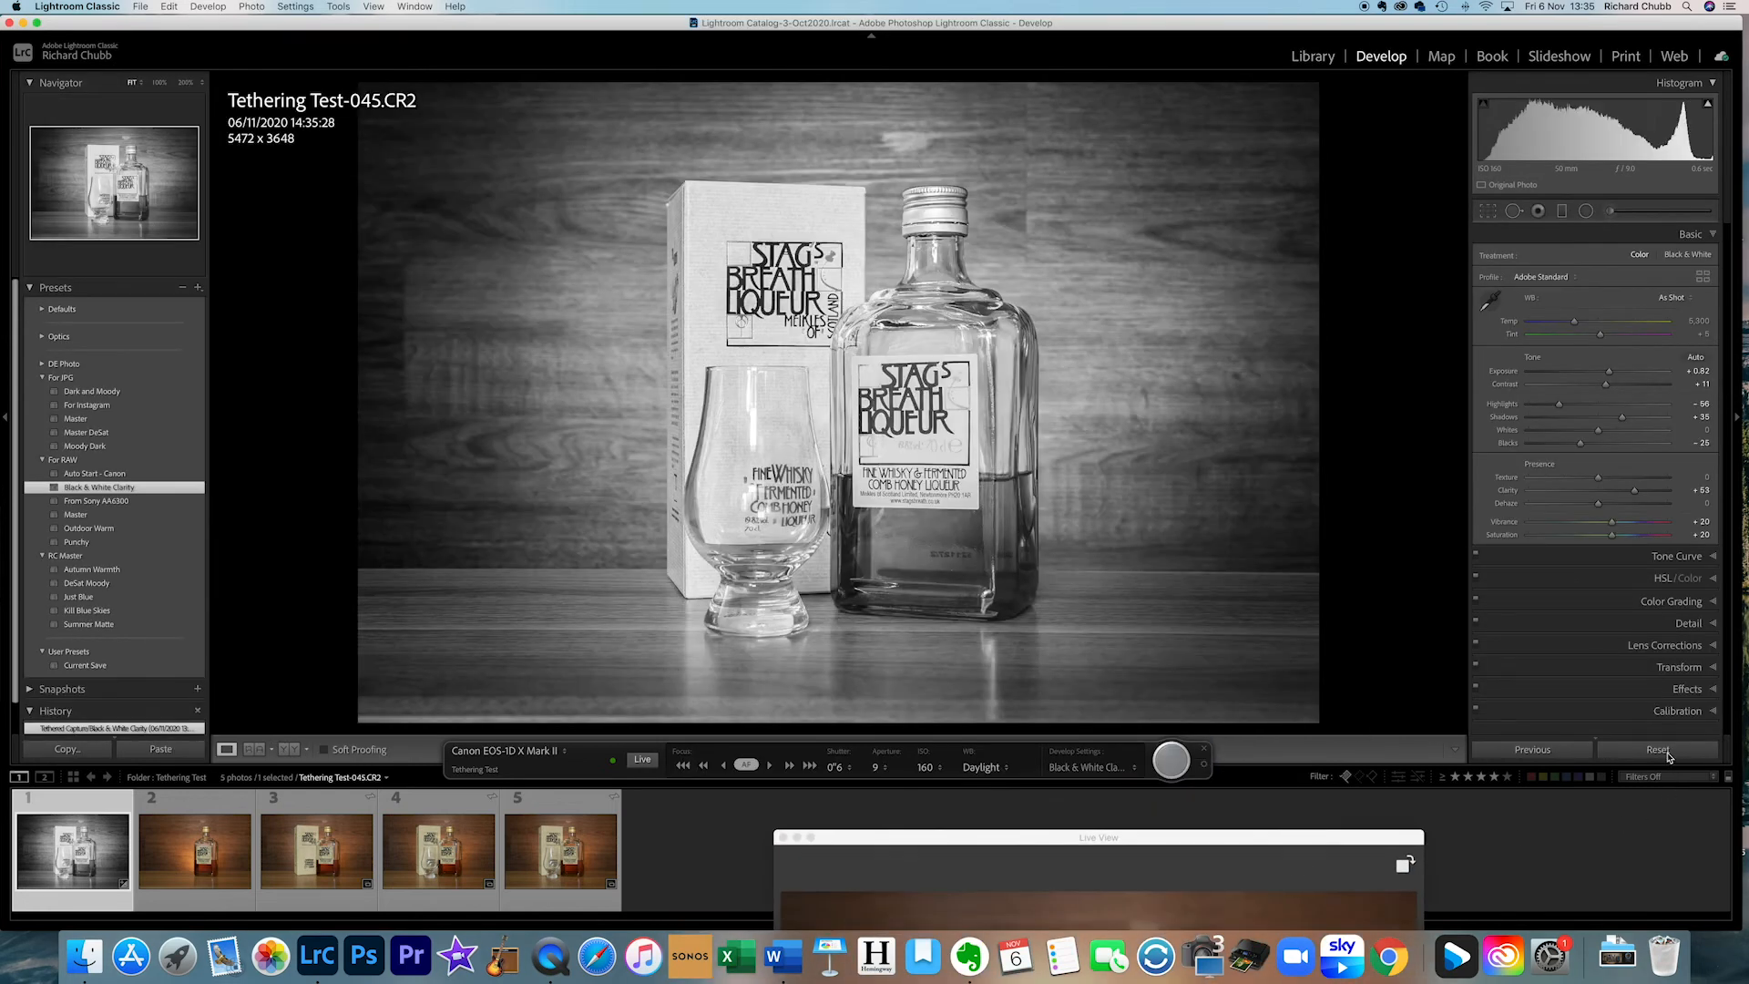
key(super+shift+r)
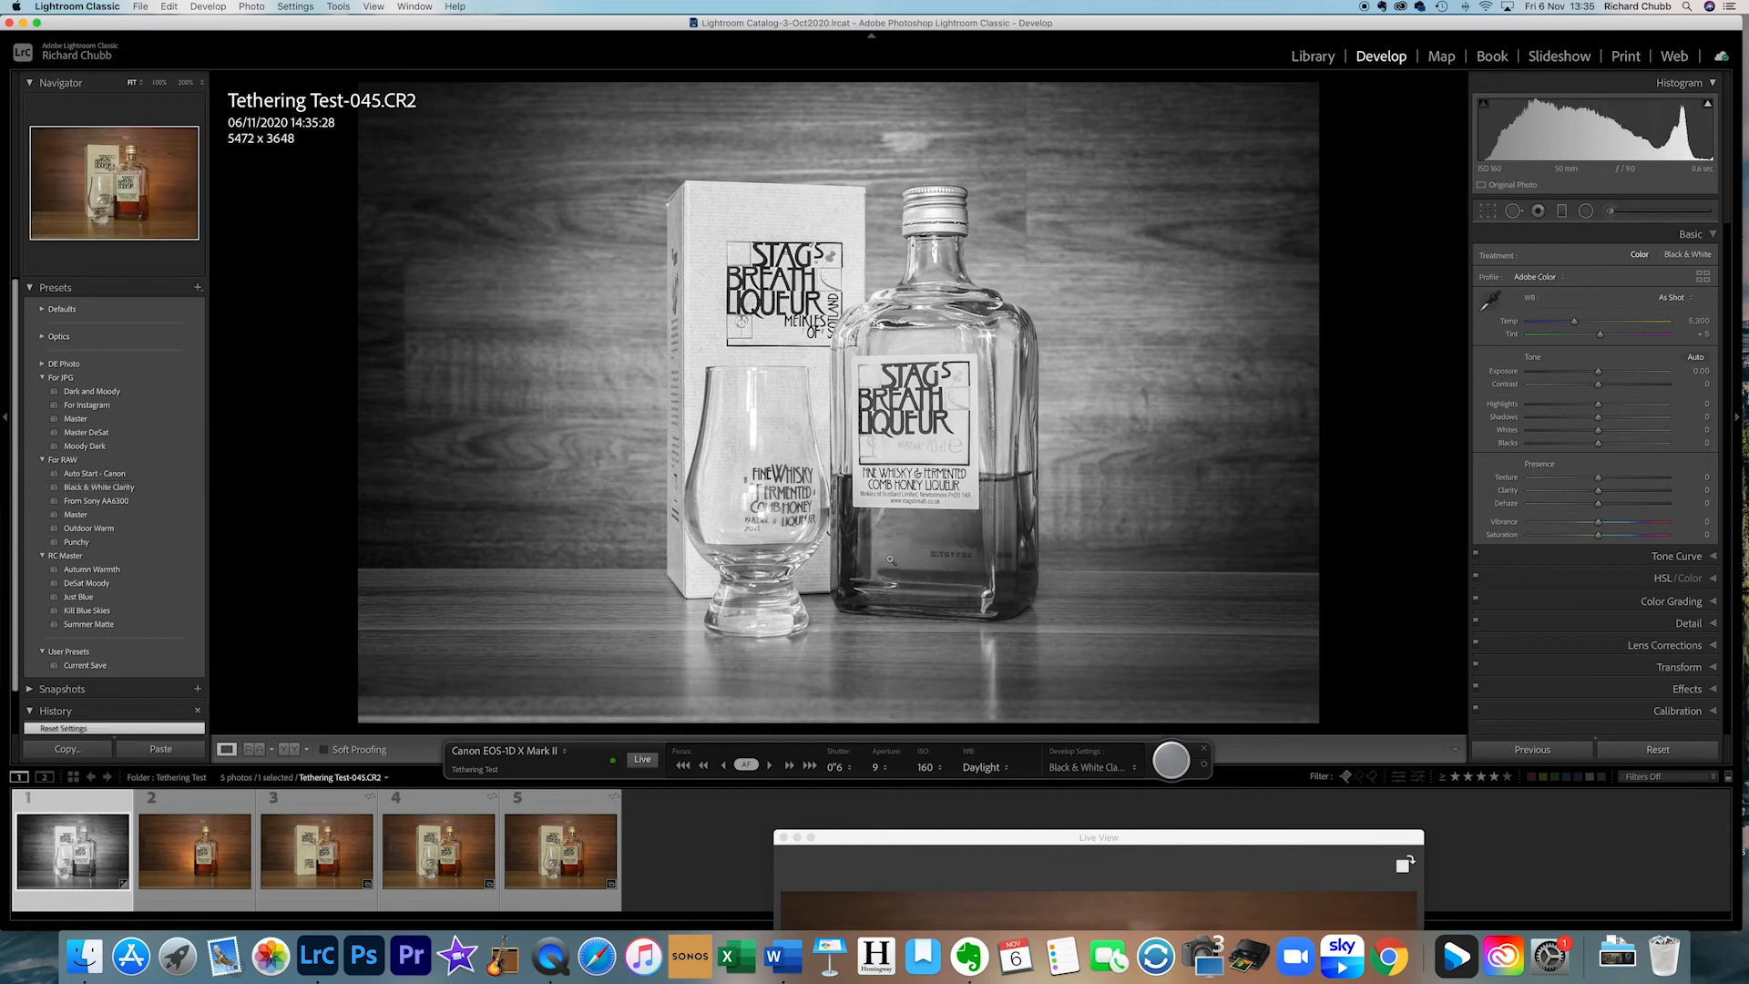
Bring Live View back over the photo and shift the focus nearer in medium steps until the bottle's label is sharp.
drag(1071, 844, 854, 155)
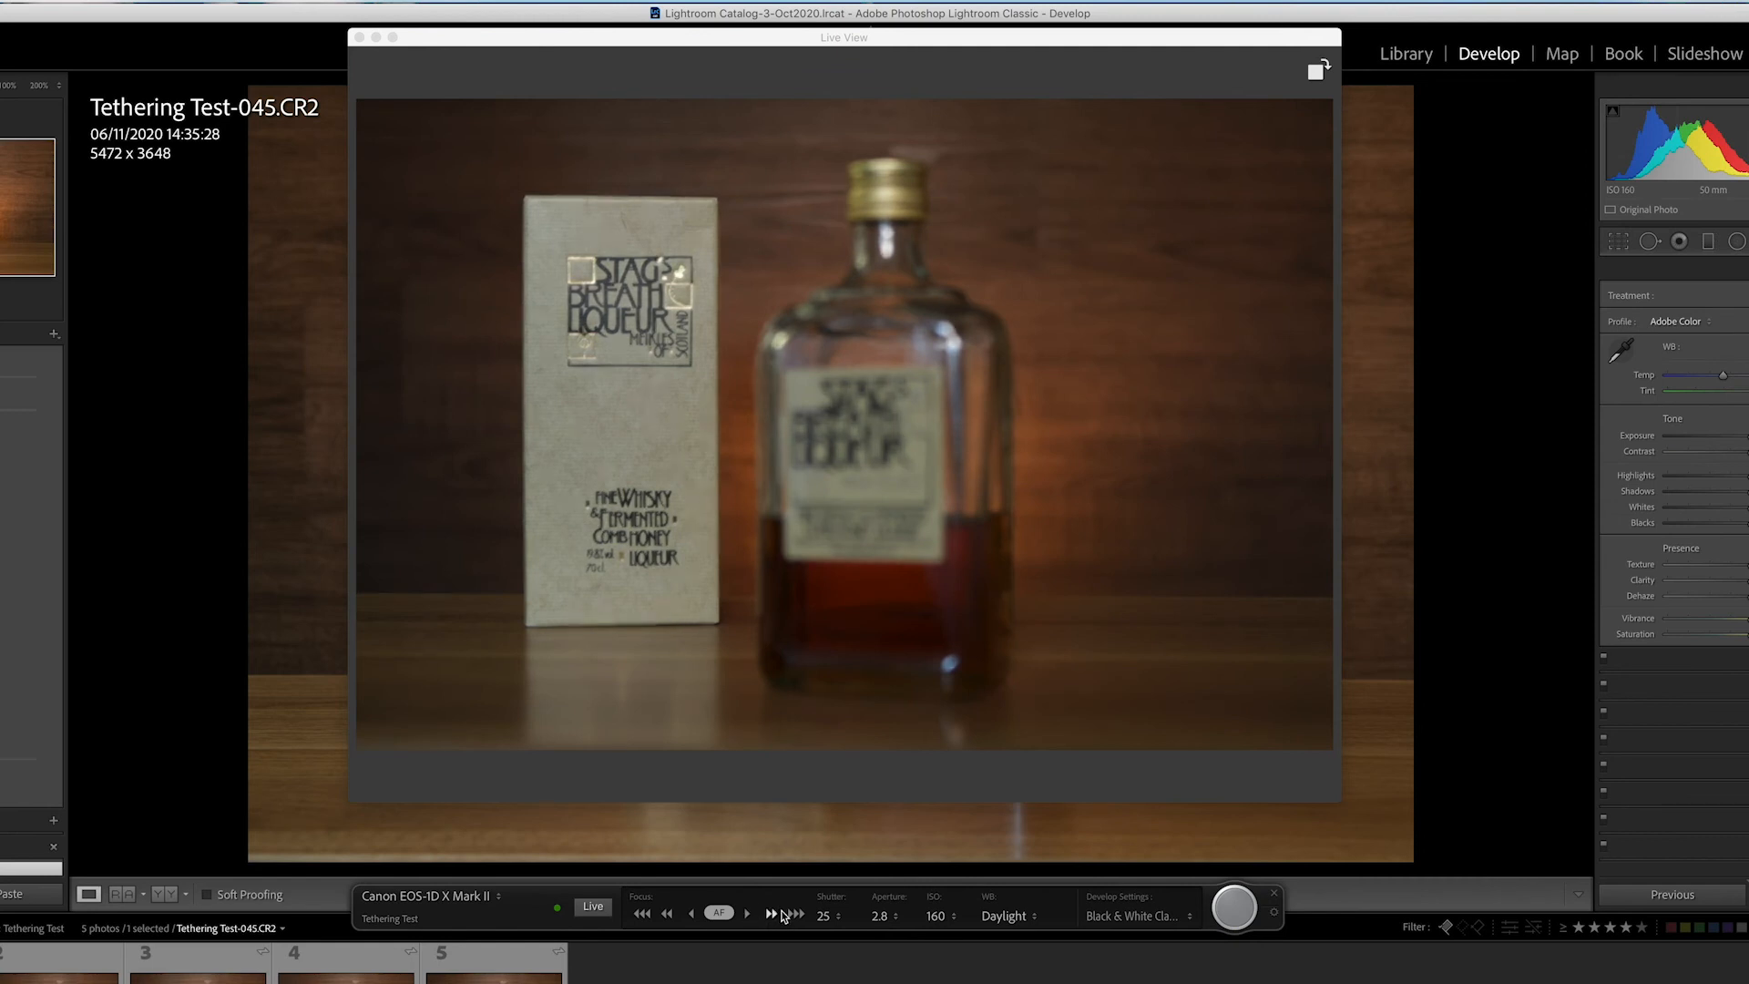
click(668, 914)
click(668, 913)
click(668, 914)
click(668, 913)
click(667, 913)
click(667, 913)
click(668, 914)
click(668, 914)
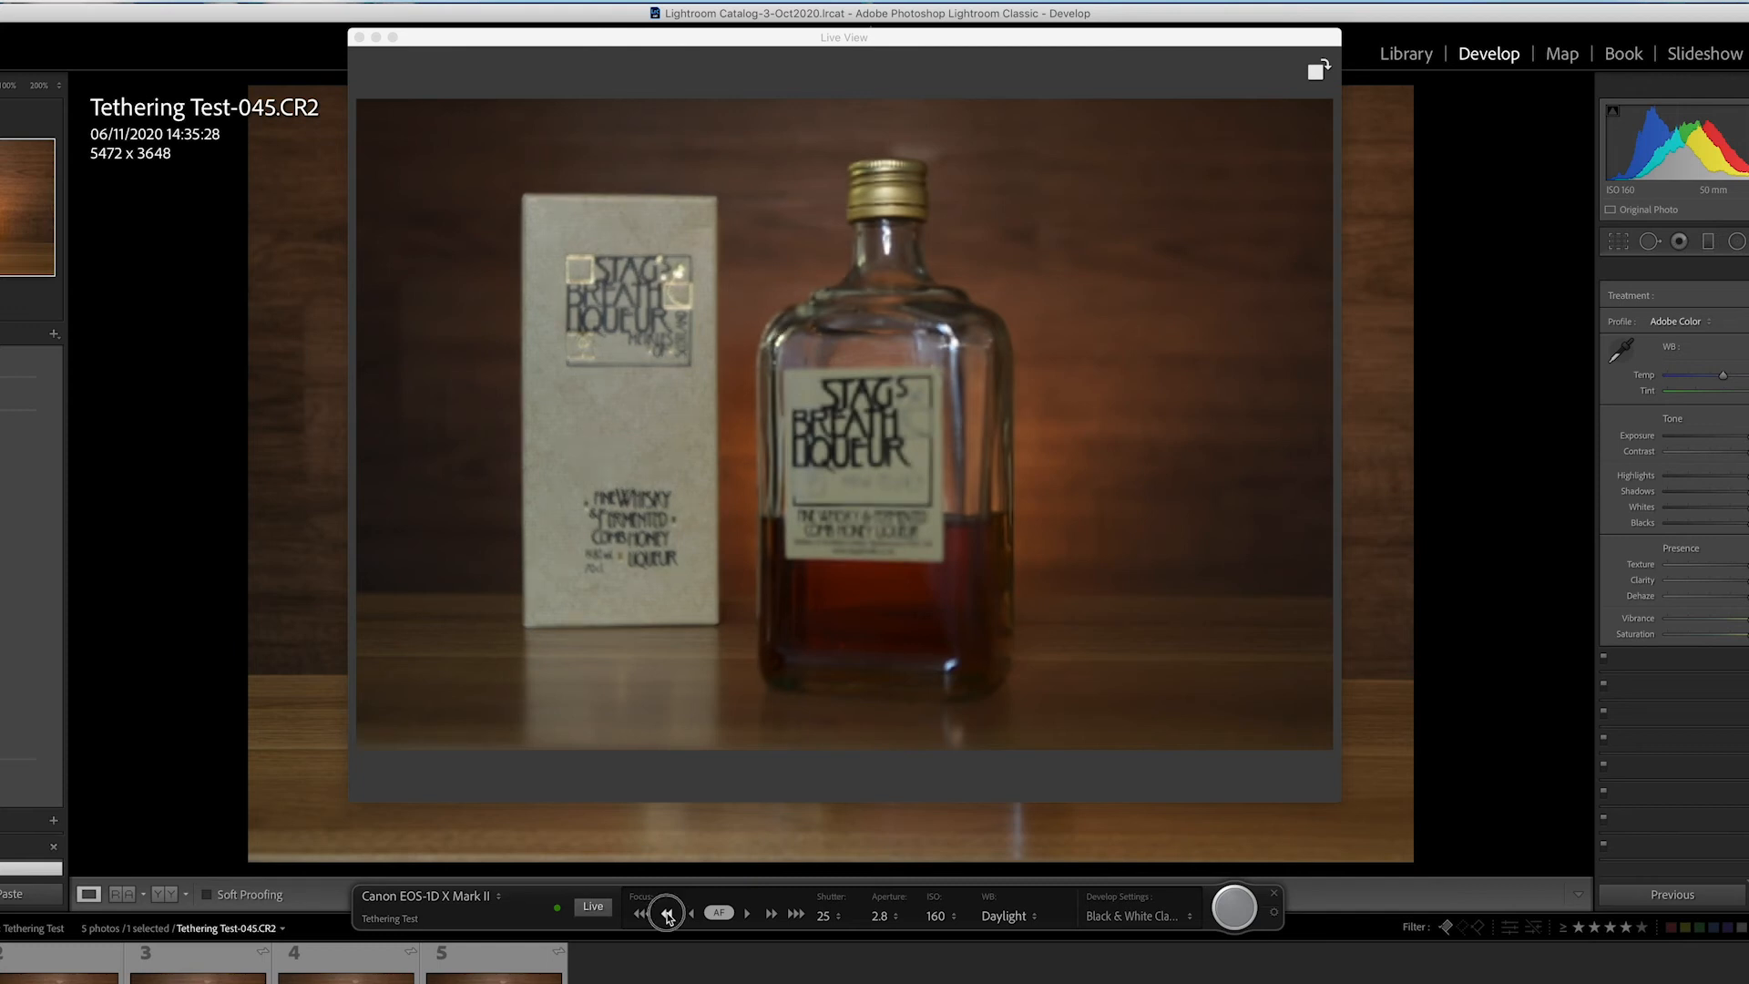
click(667, 913)
click(668, 913)
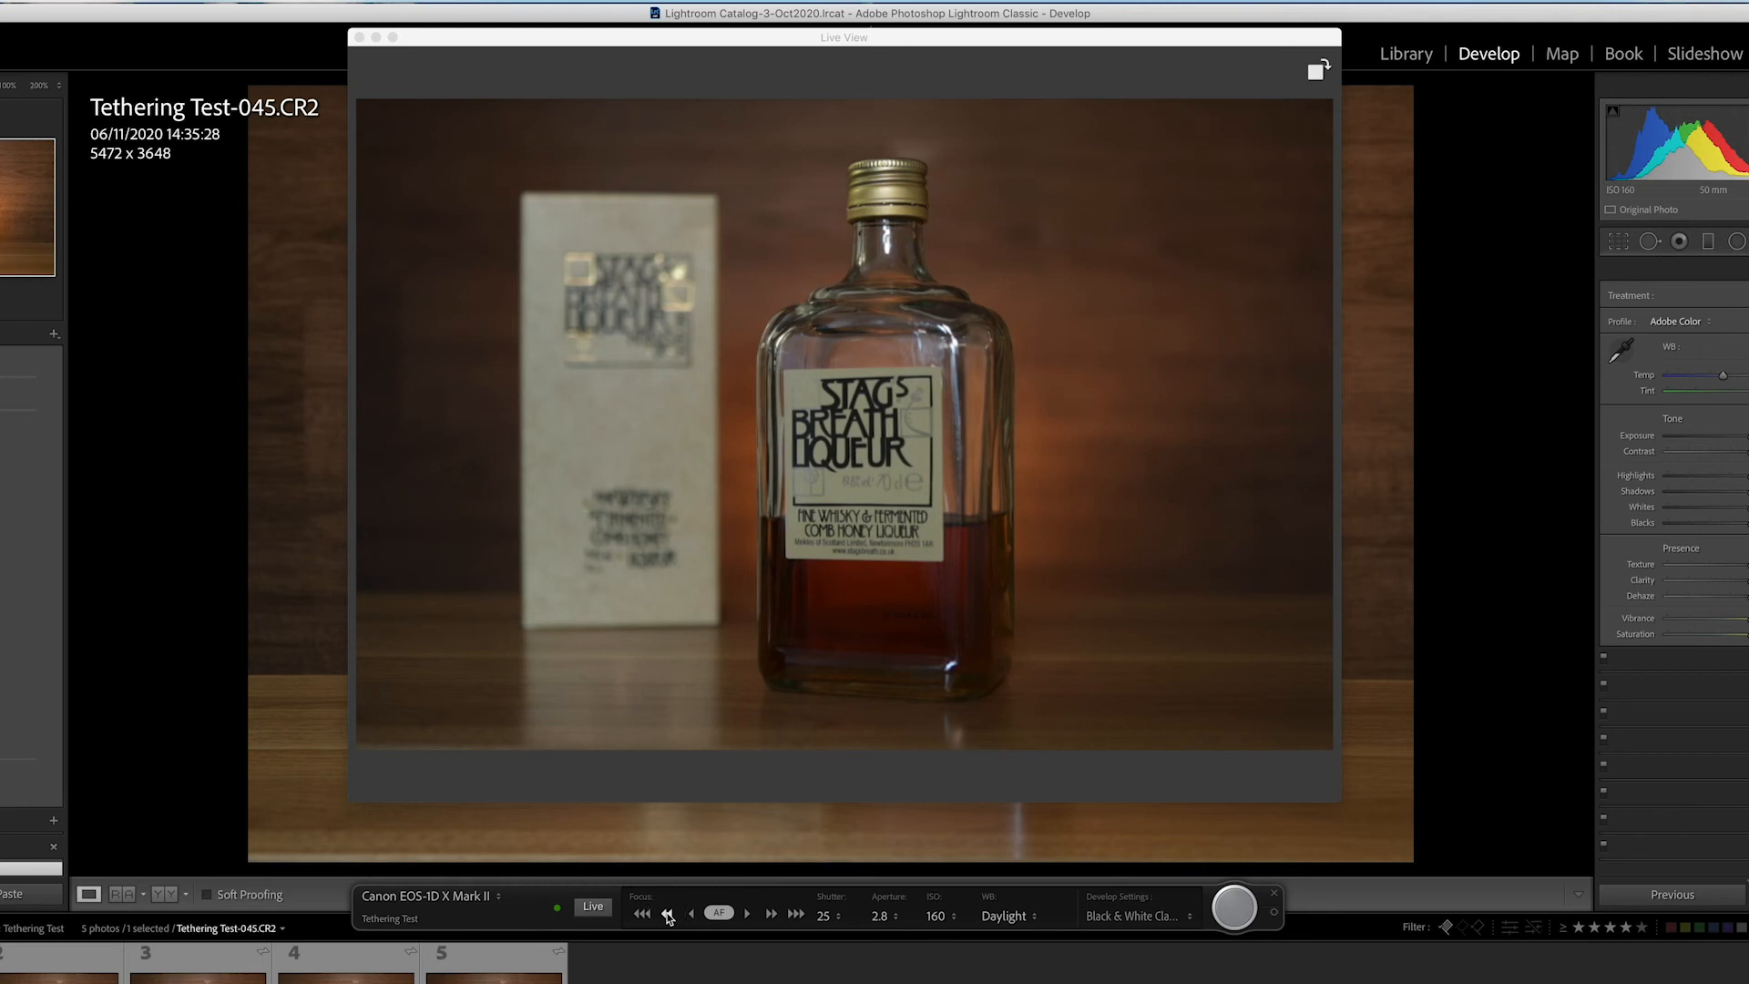
click(668, 914)
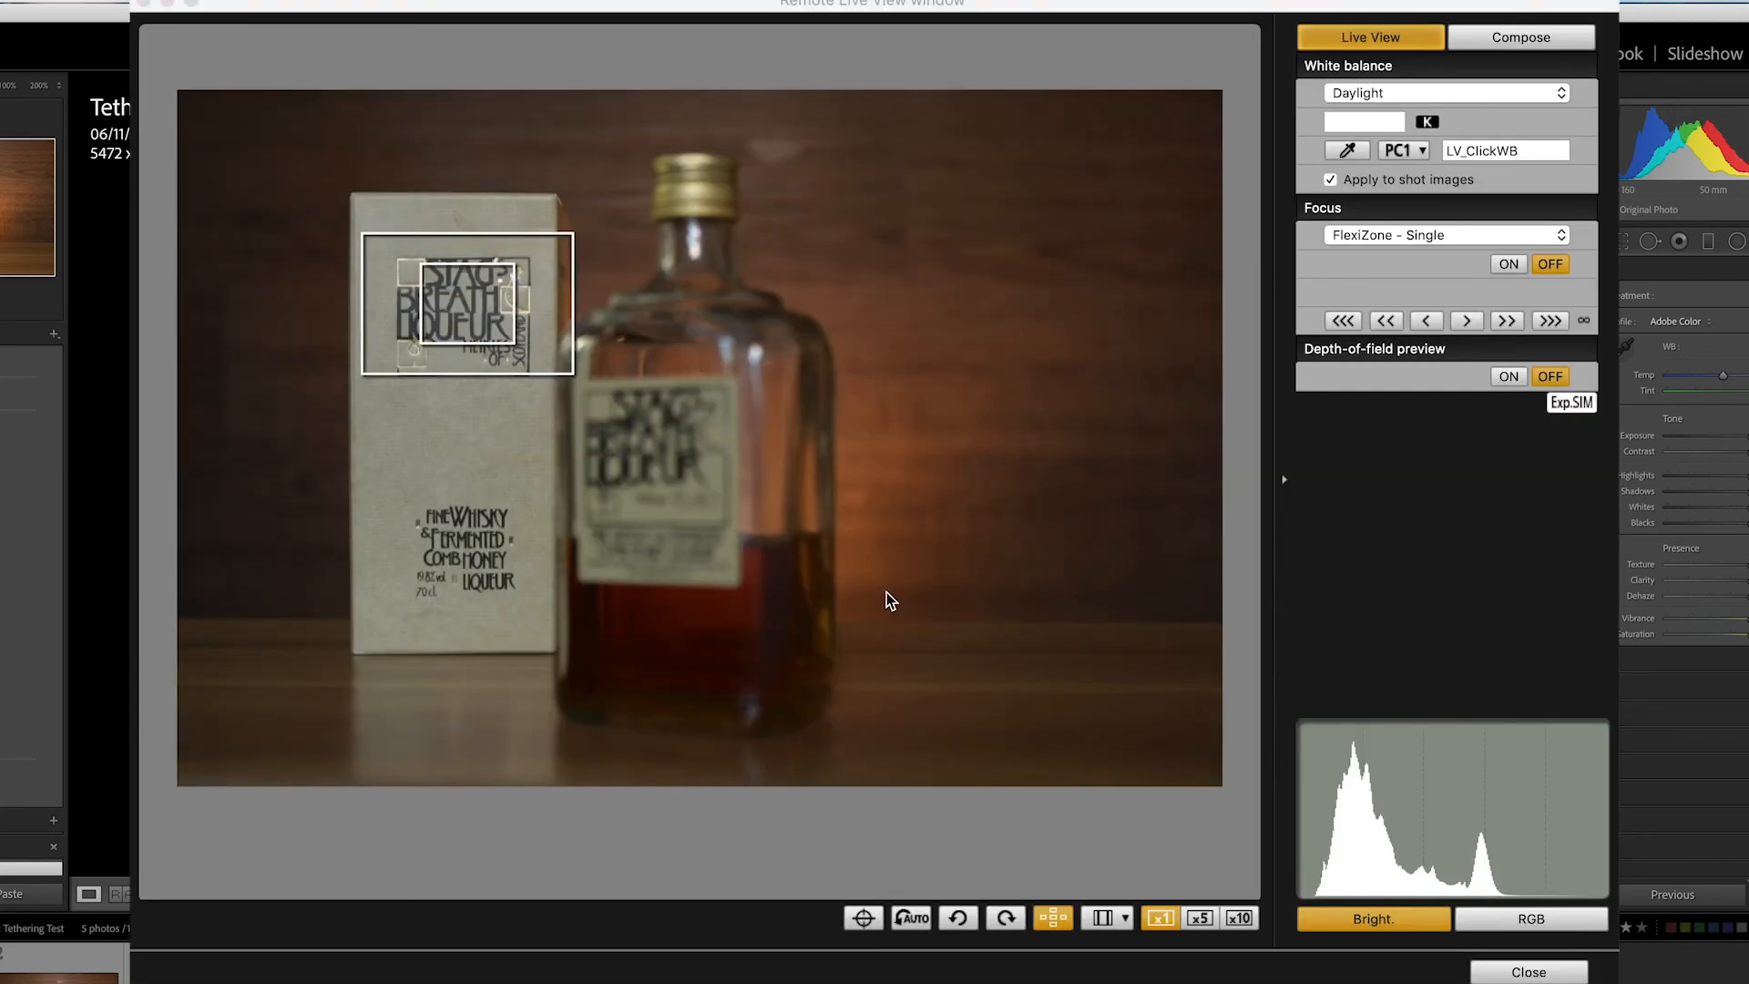
In Canon's Remote Live View window, autofocus on the bottle's label, and move the focus frame to the box's logo and autofocus there.
click(666, 446)
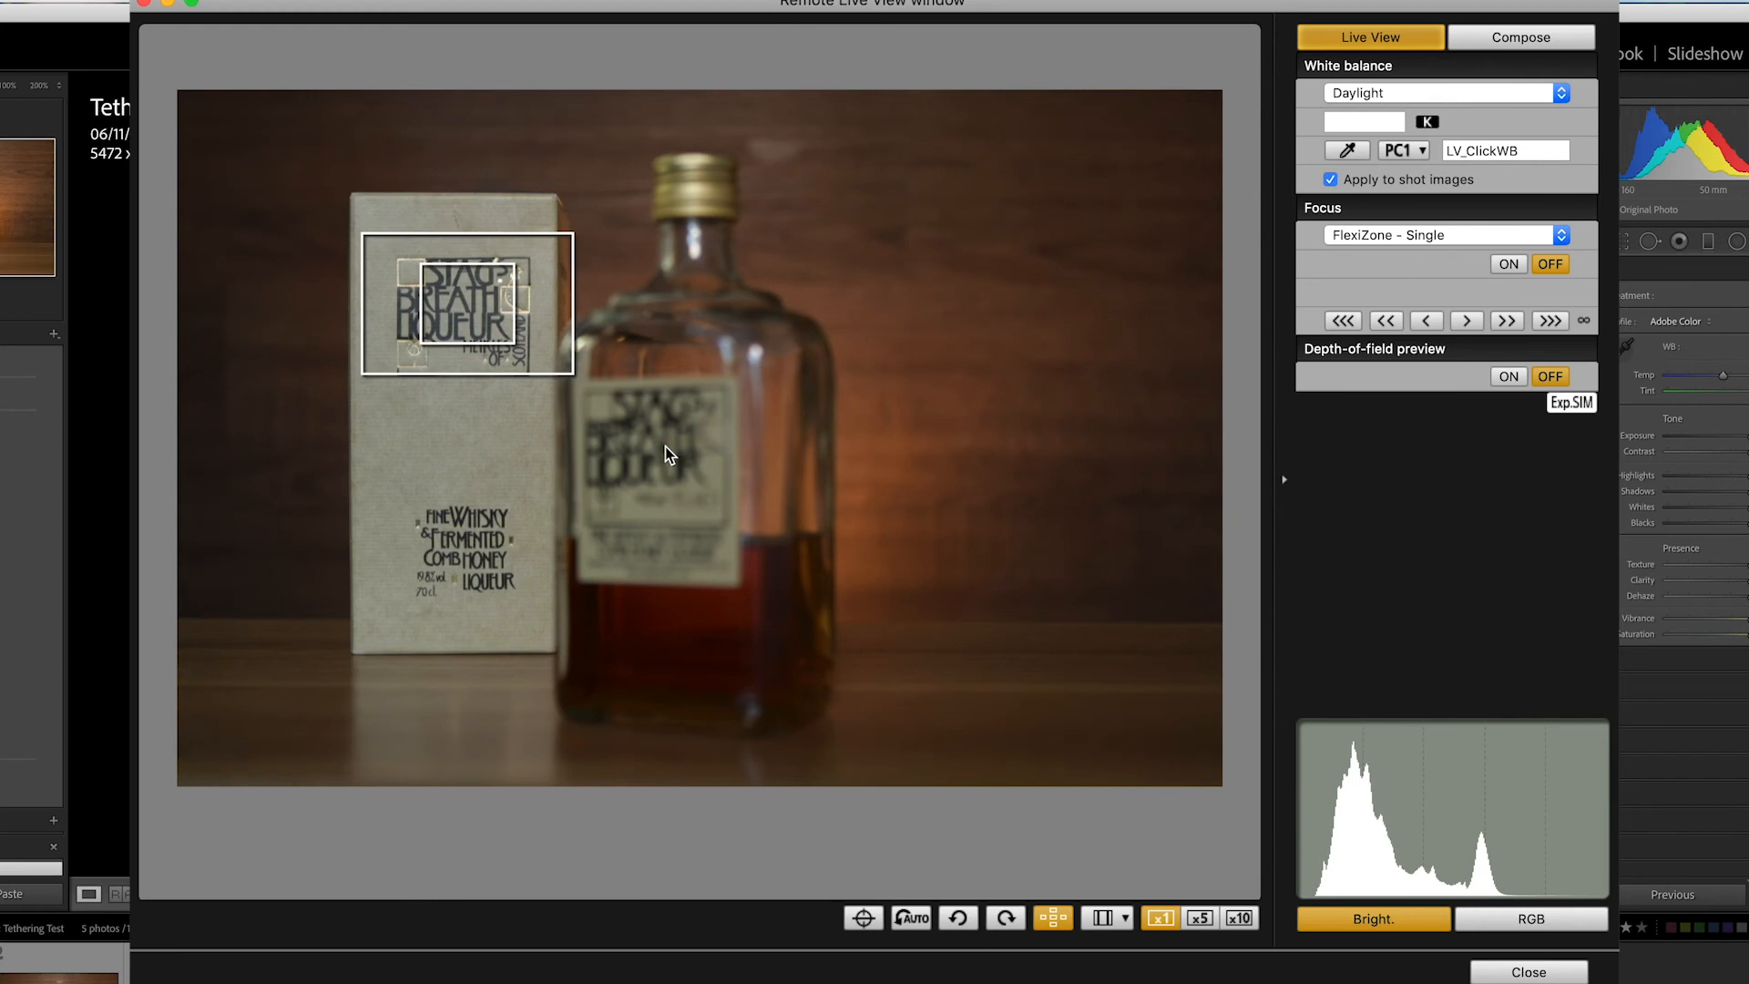
click(654, 440)
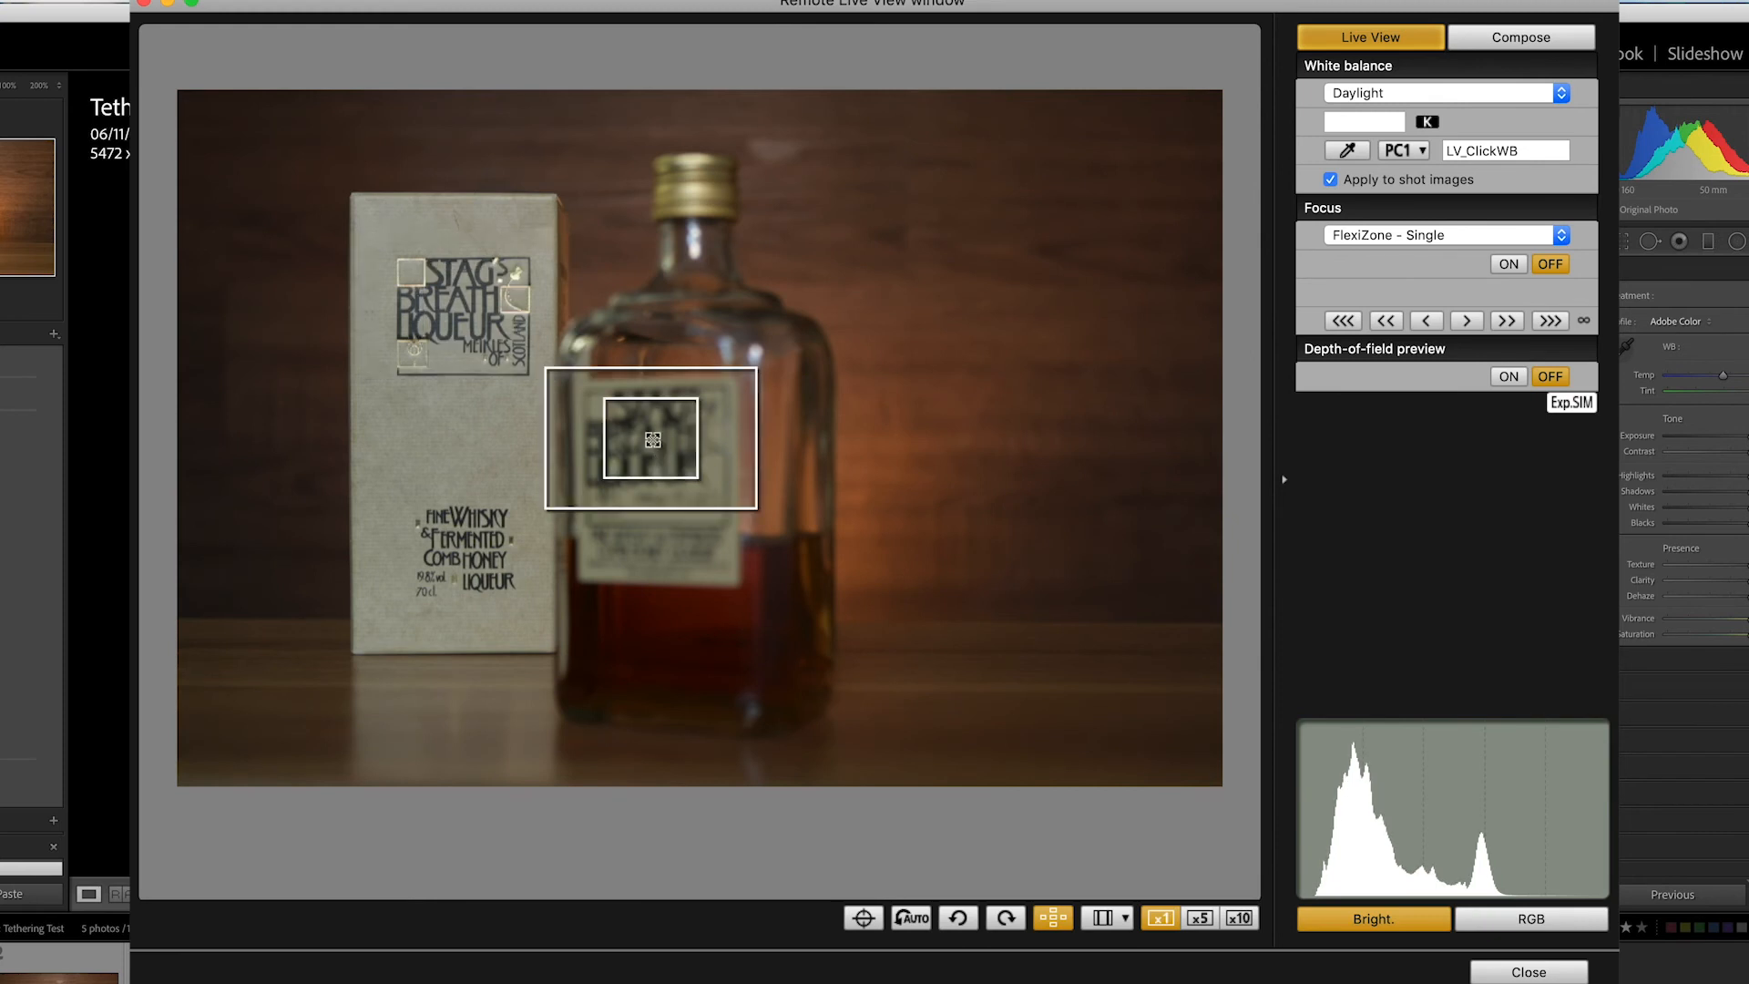
double_click(653, 440)
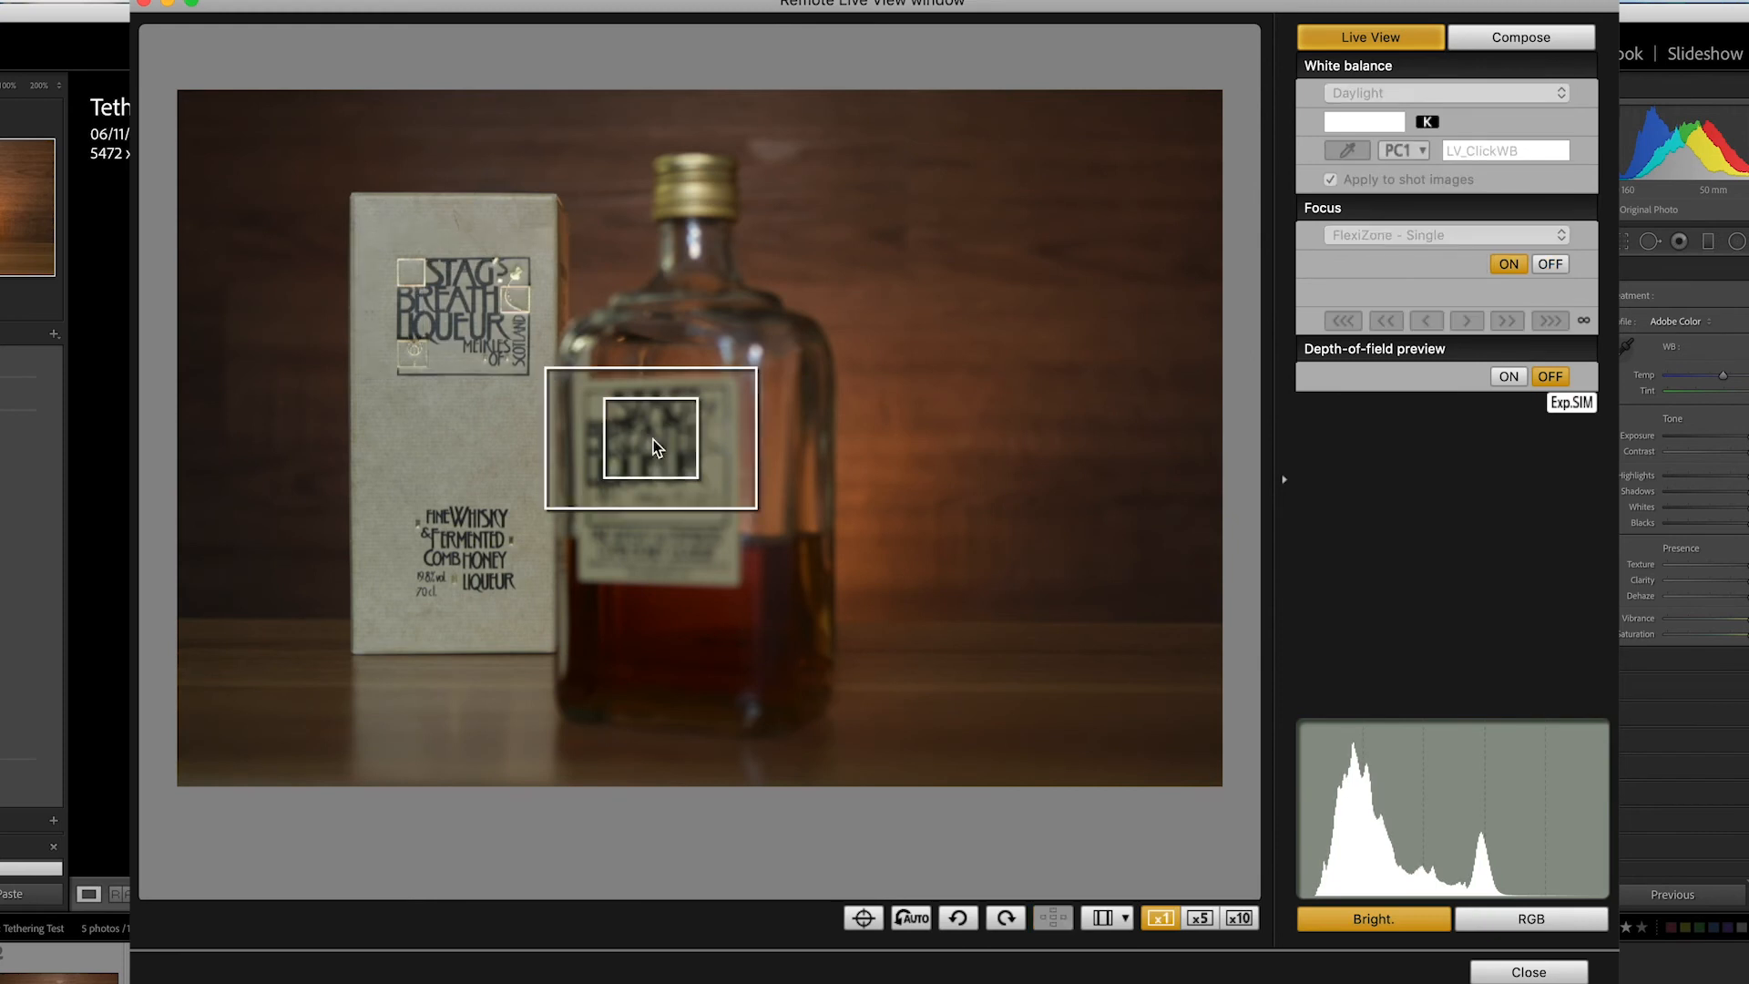
click(461, 300)
double_click(460, 299)
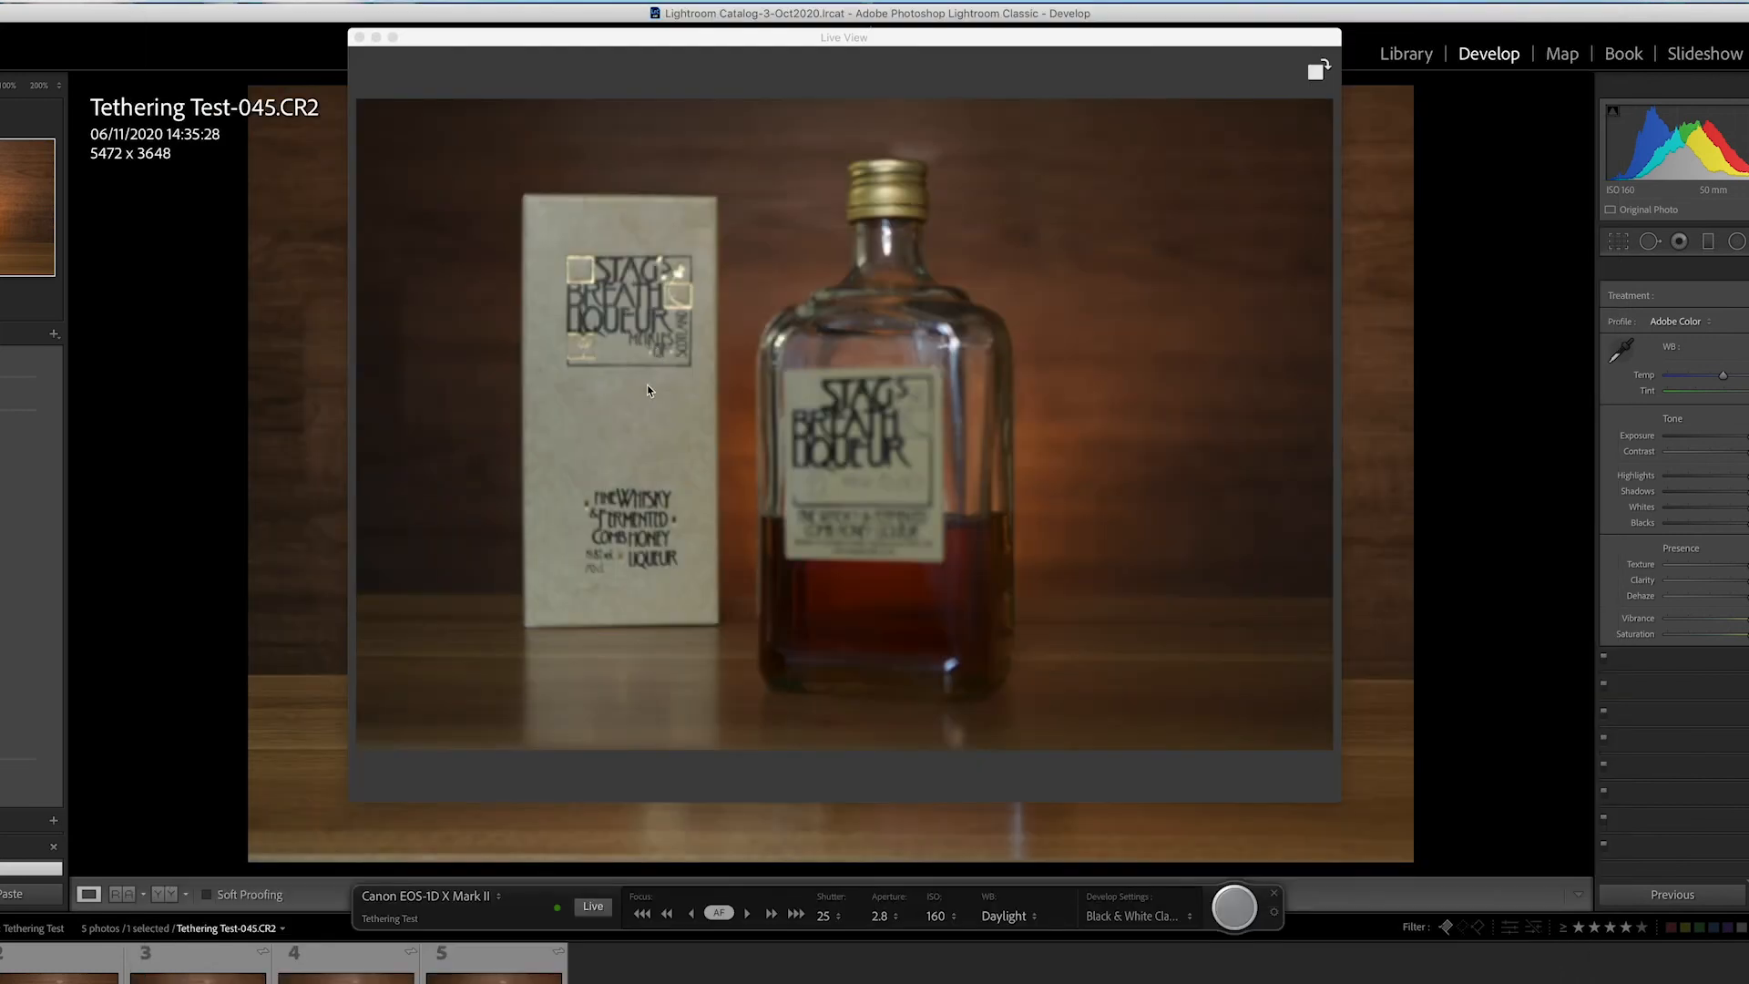
Check the list of connected cameras, keep Canon EOS-1D X Mark II, and set the develop setting for tethered captures to None.
click(416, 896)
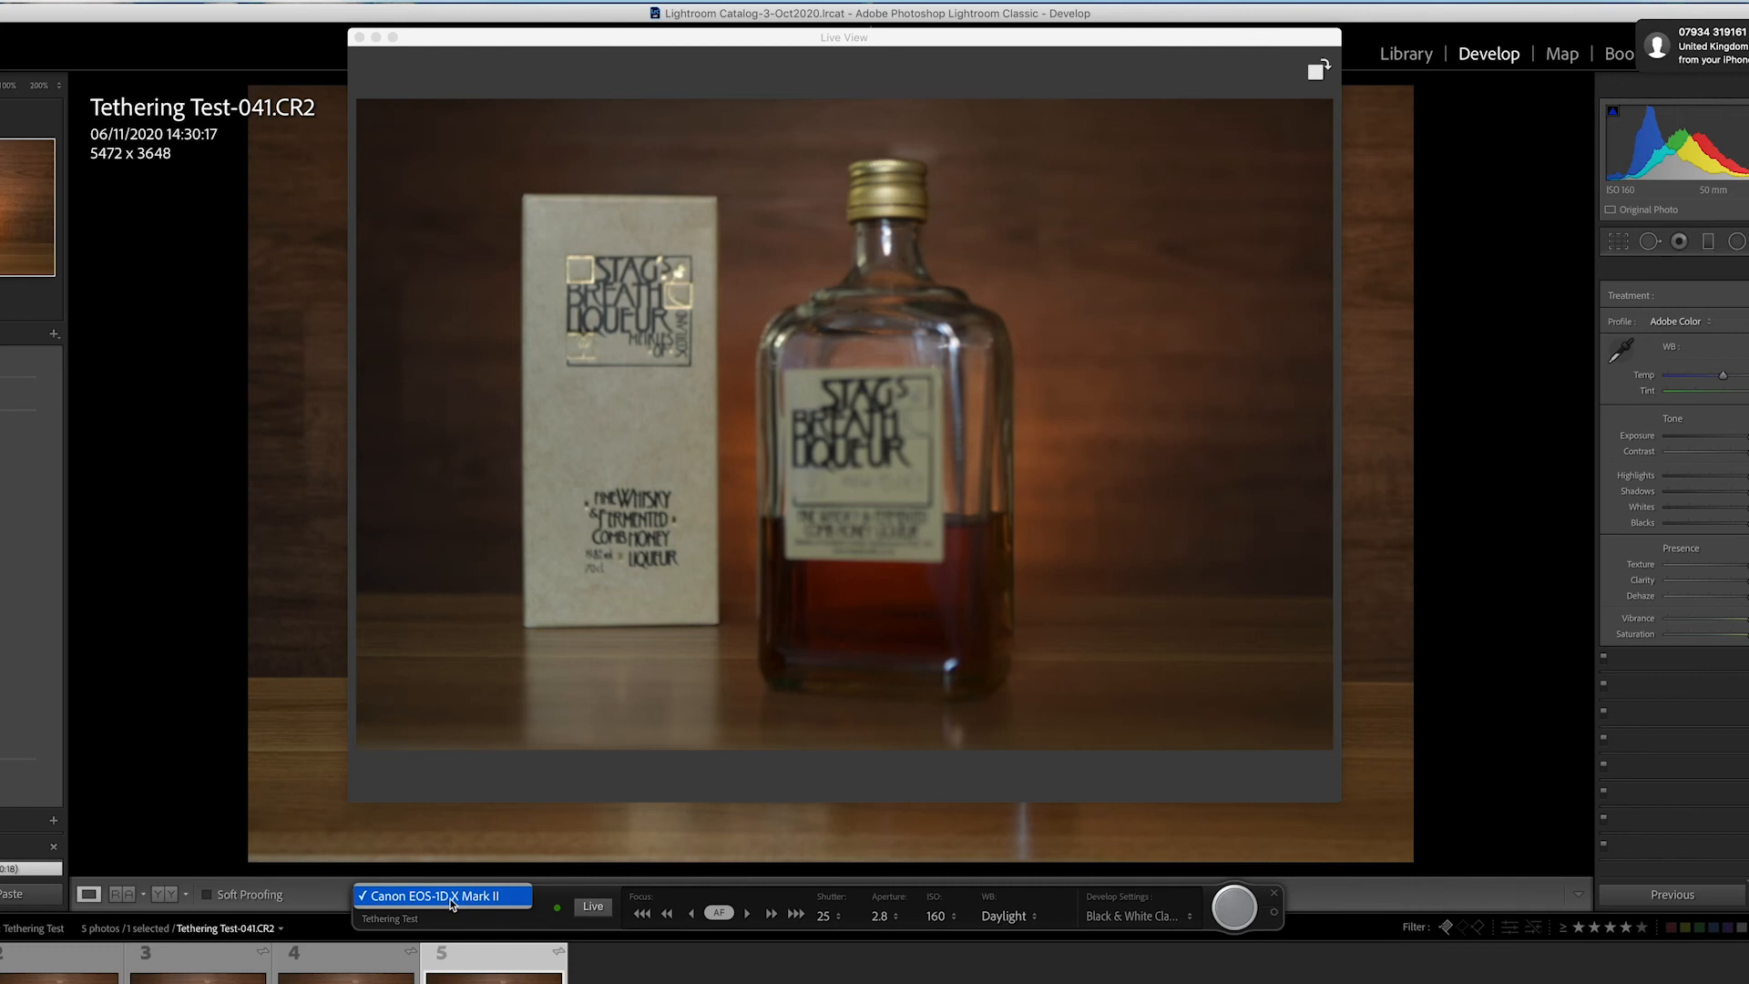
click(455, 898)
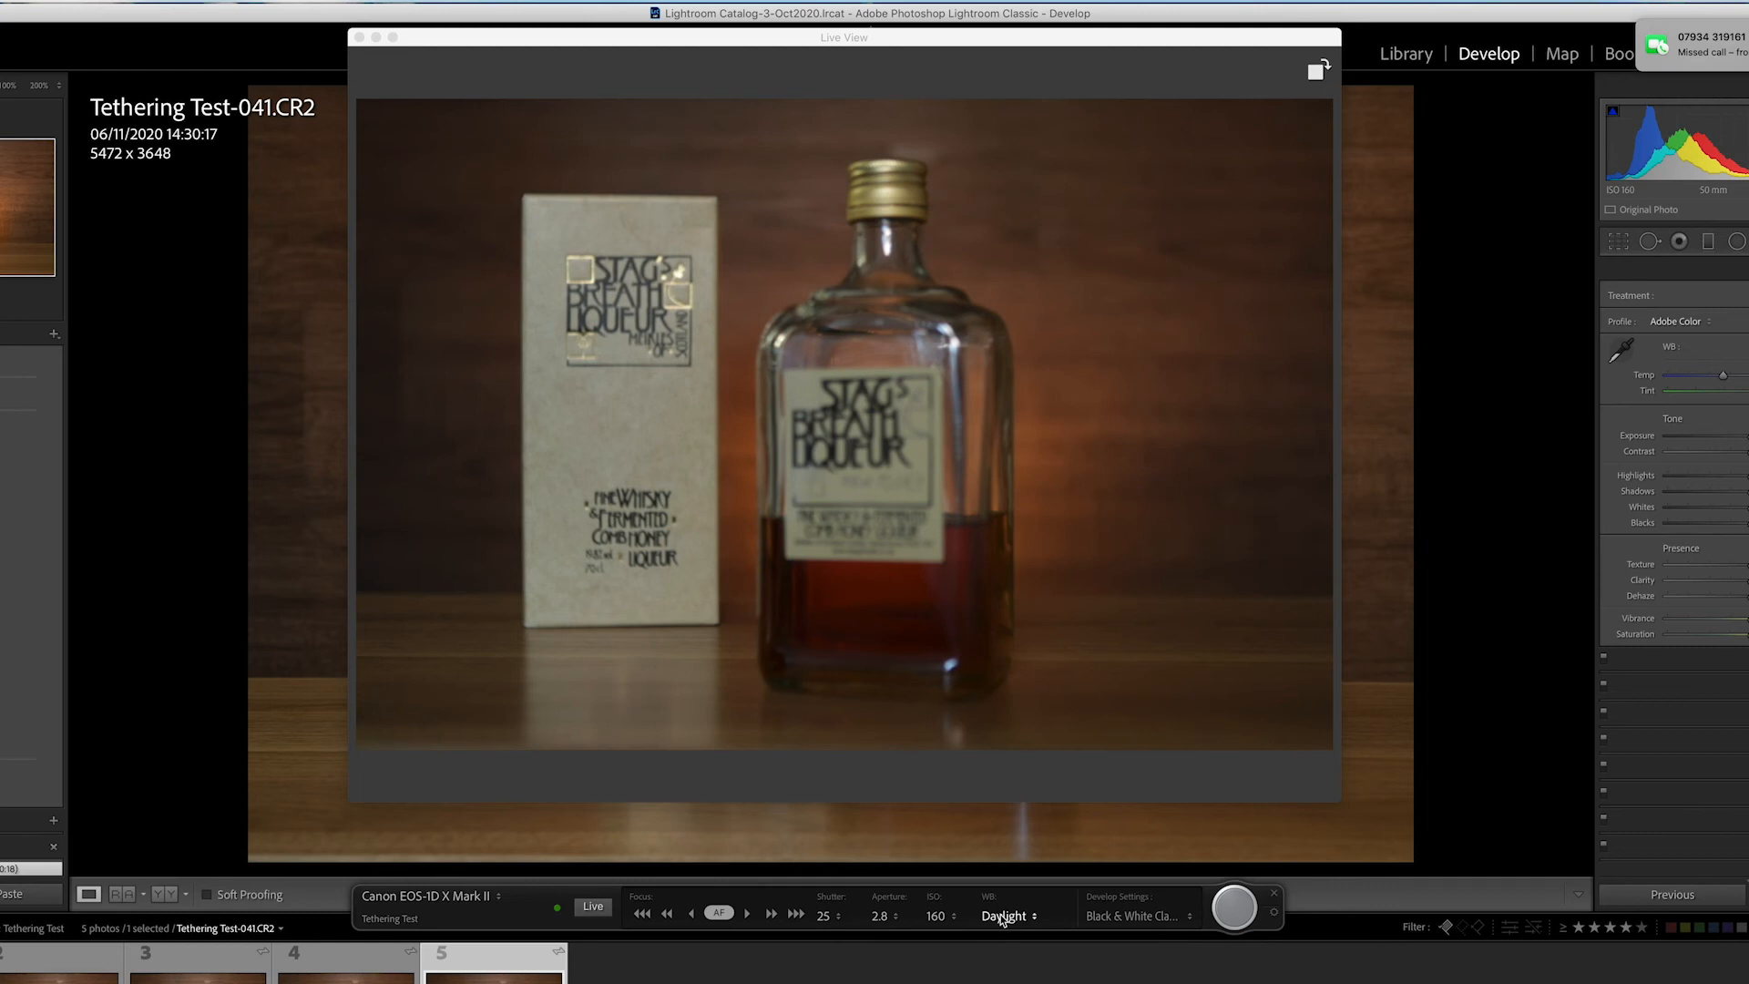
click(1125, 918)
click(1113, 937)
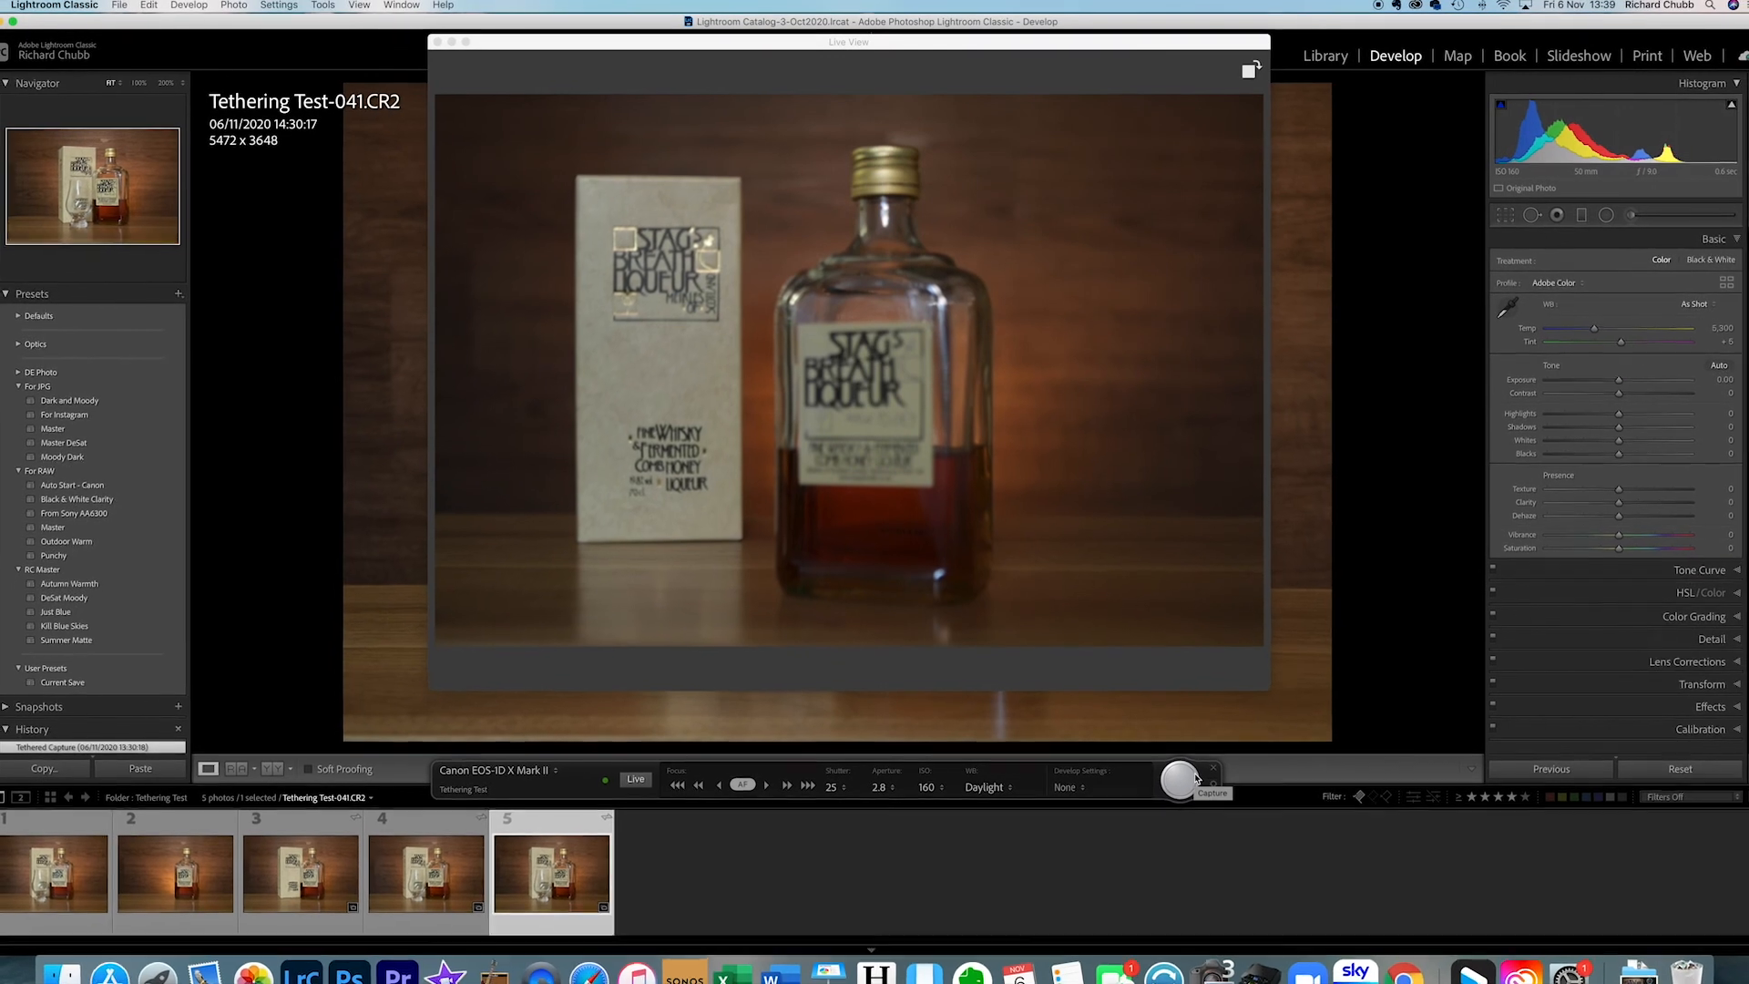
Capture a new photo through the tether bar and move the Live View window aside to reveal it.
click(1194, 778)
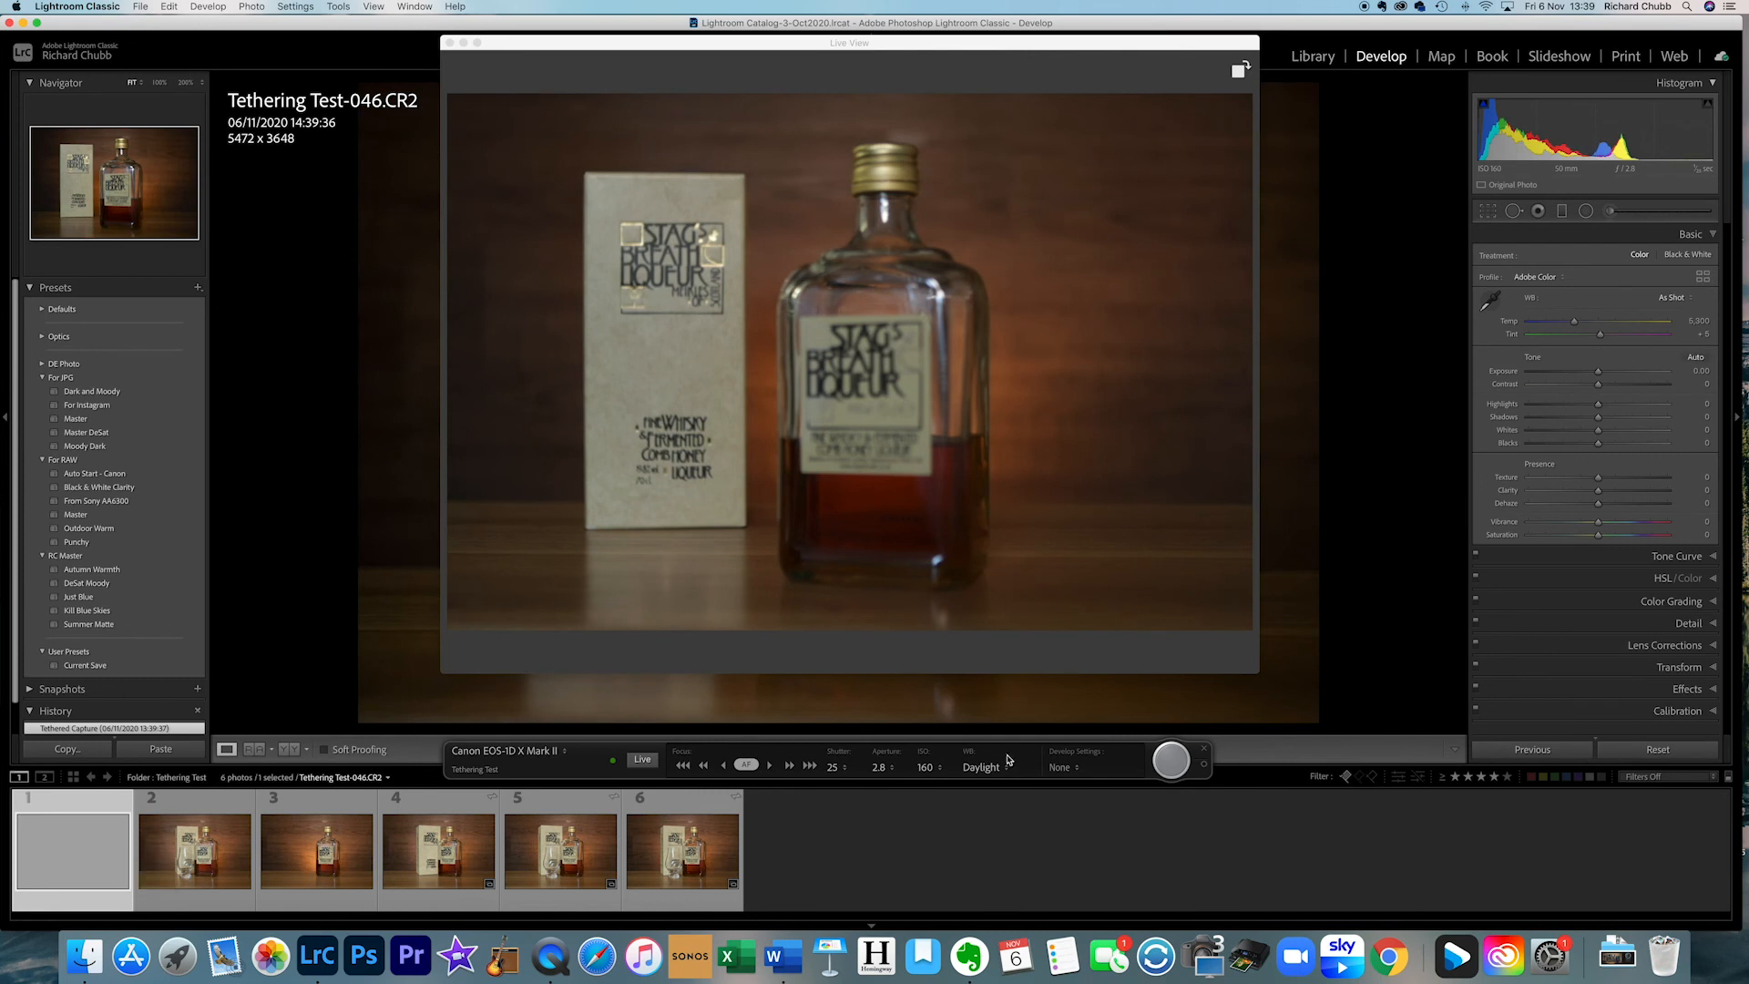
click(1164, 761)
drag(546, 43, 740, 71)
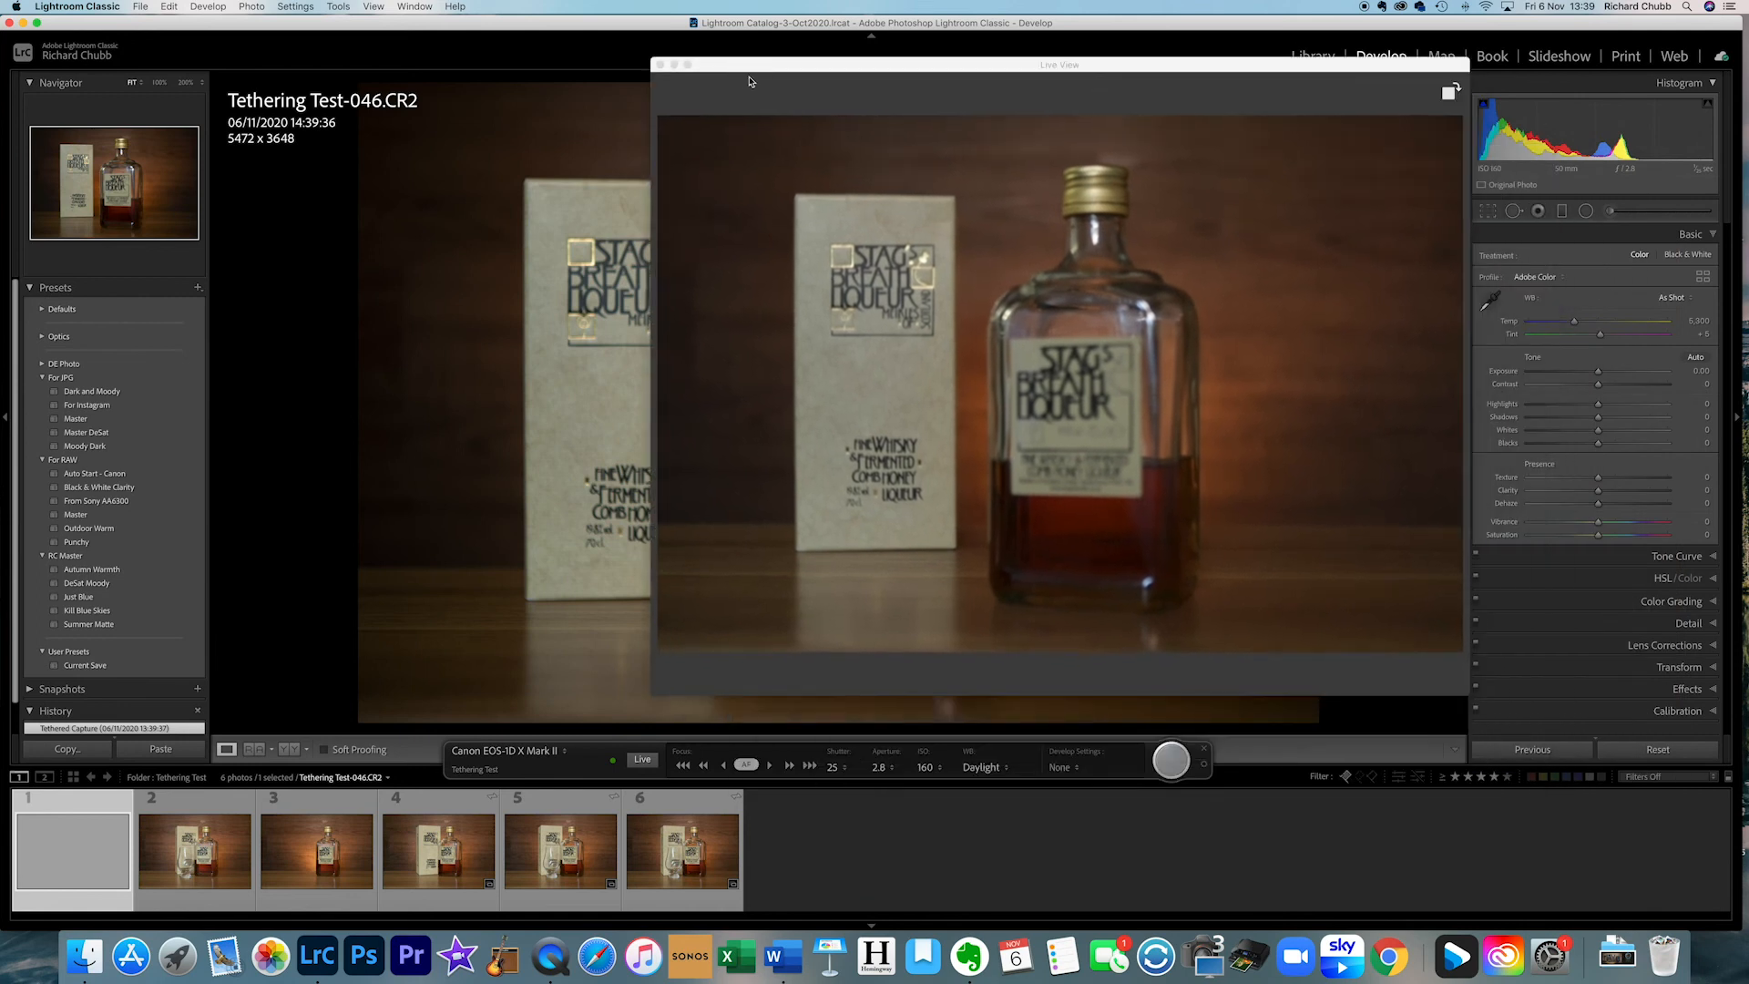
Review the Disable Auto Advance option in the tethered capture settings beside the Live View window, and close the settings without changes.
click(1204, 768)
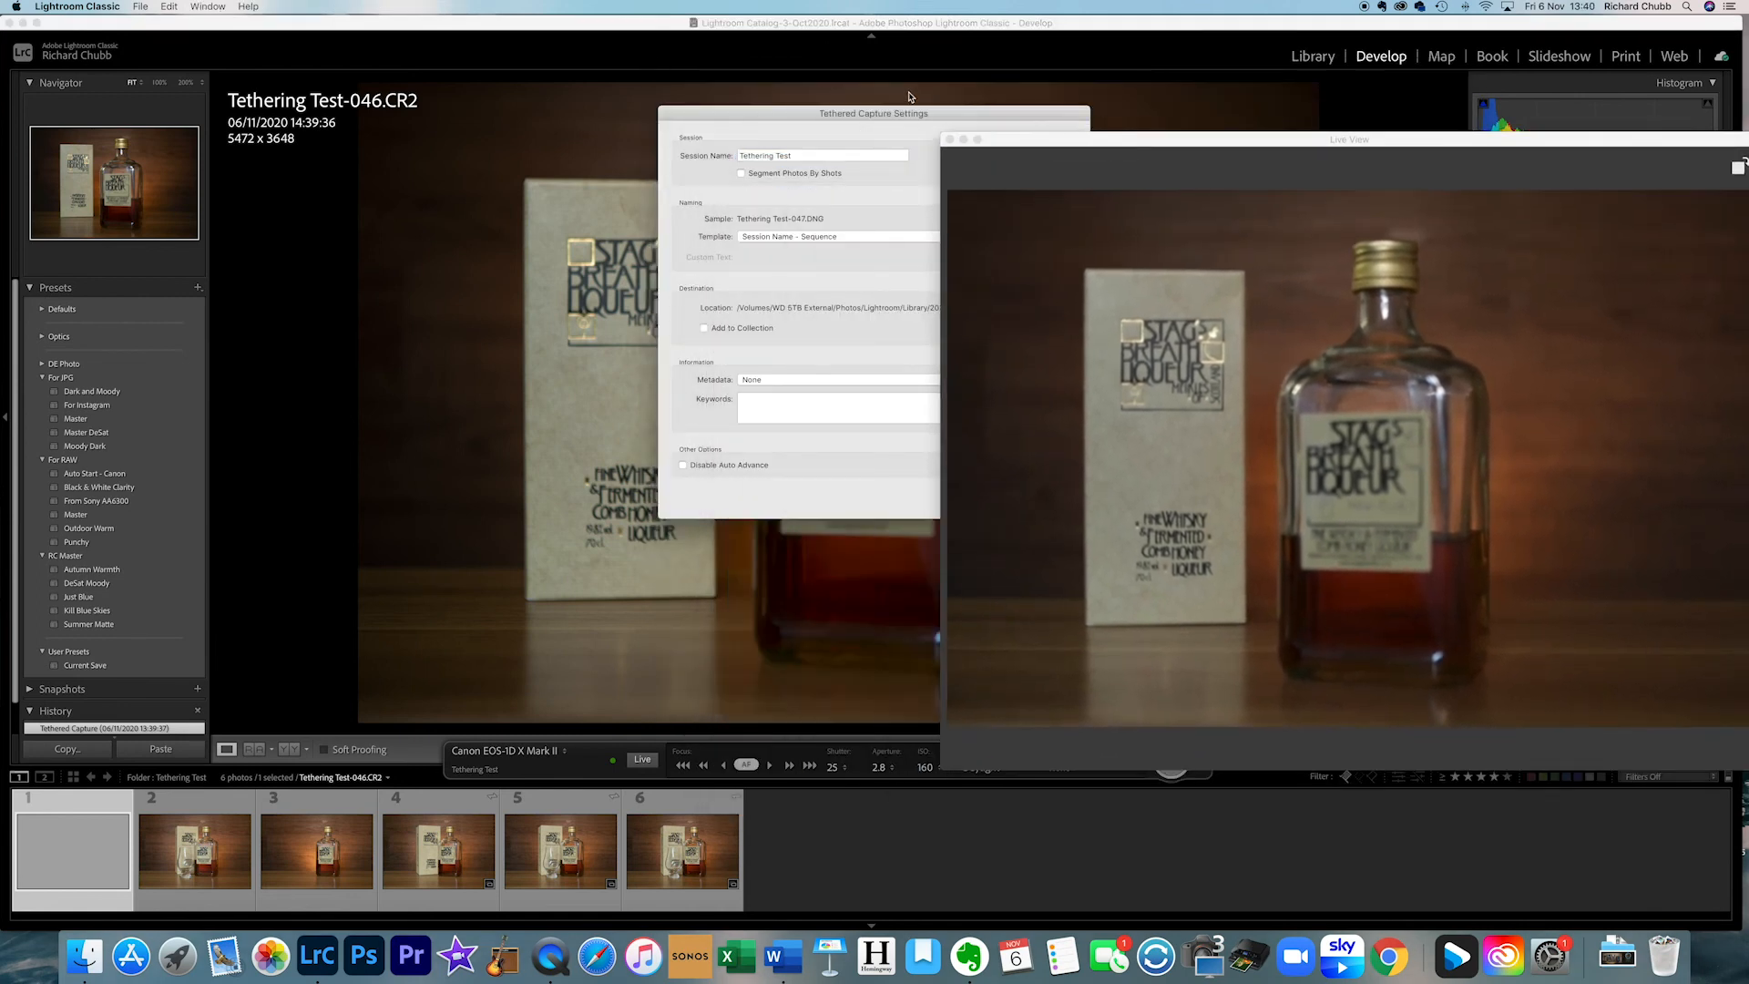
drag(901, 113, 431, 128)
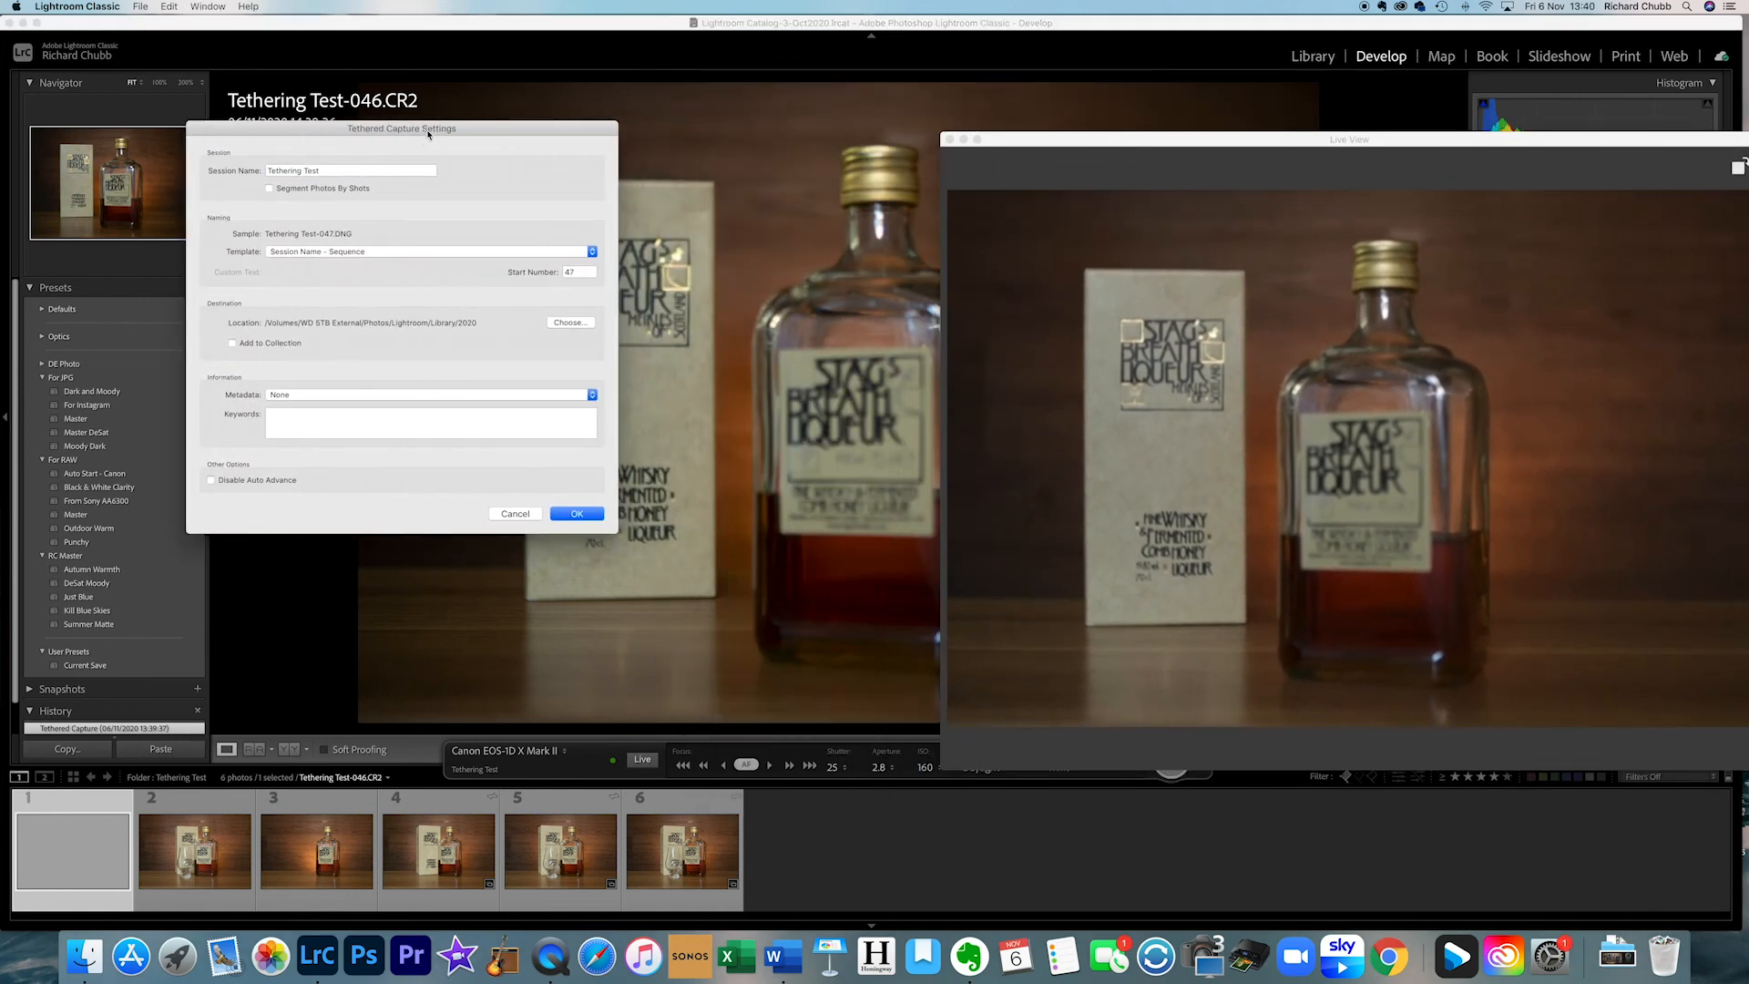
drag(1086, 139, 860, 44)
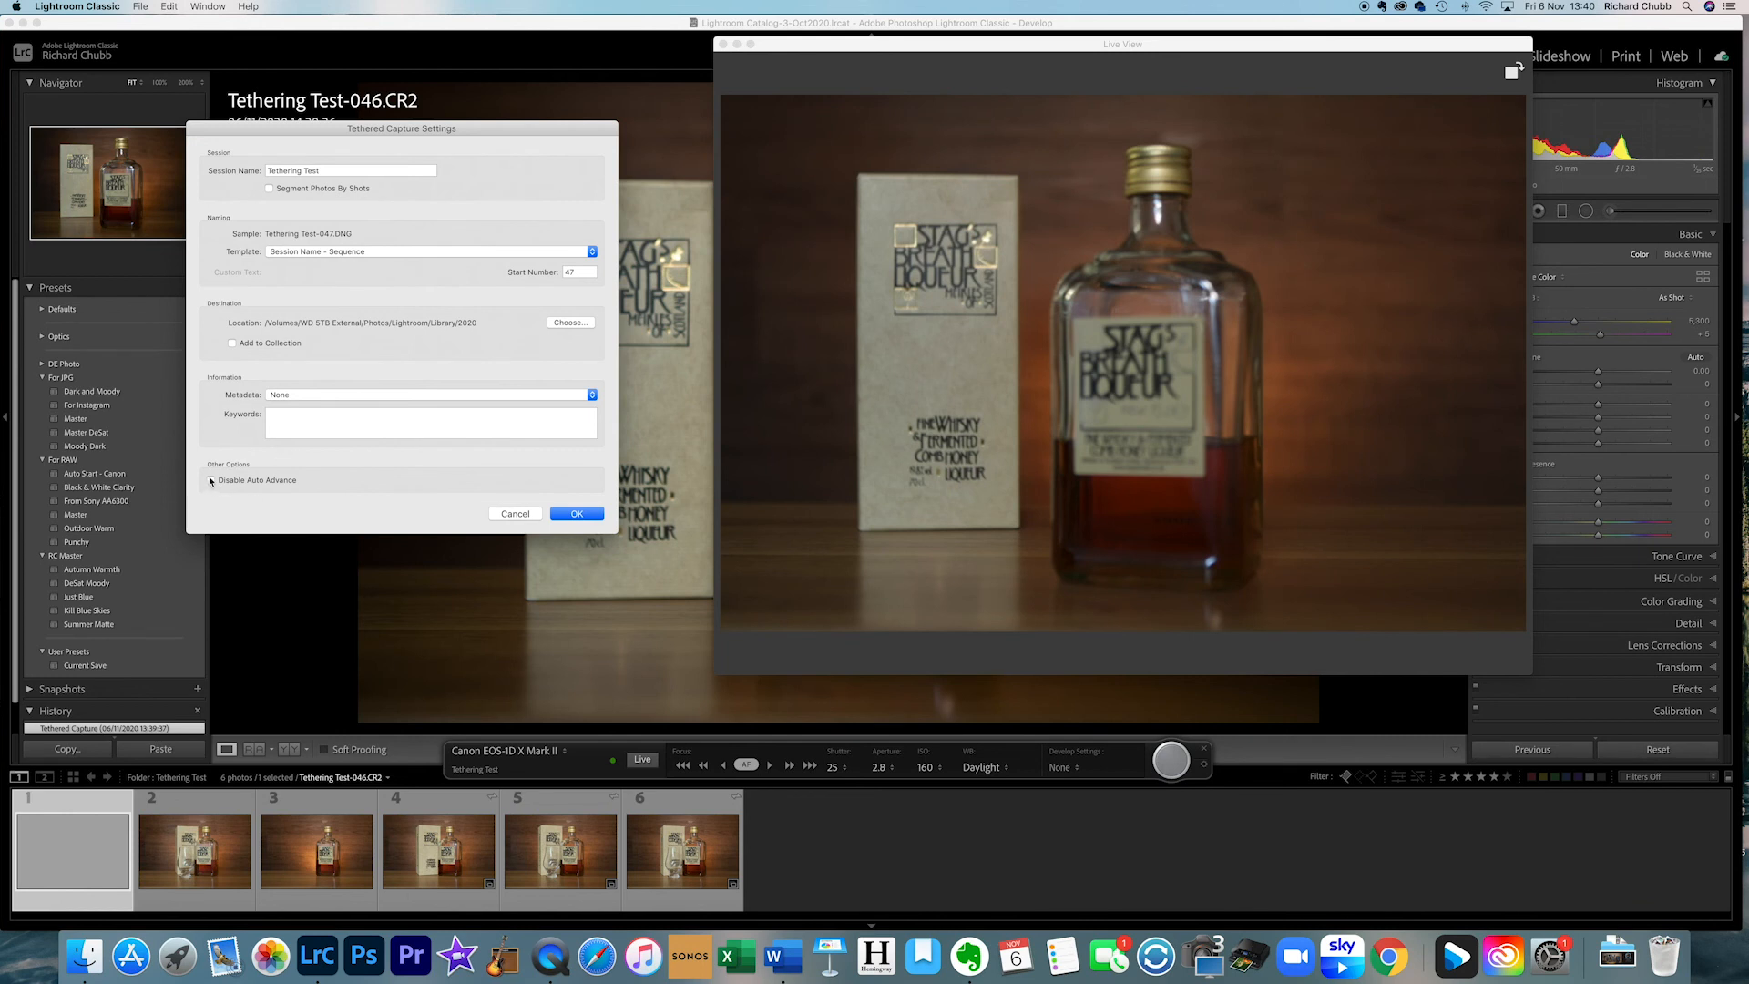
click(516, 515)
Select the second filmstrip photo, check Tethering Test-046.CR2 in Finder's Tethering Test folder, and return to Lightroom Classic.
click(173, 857)
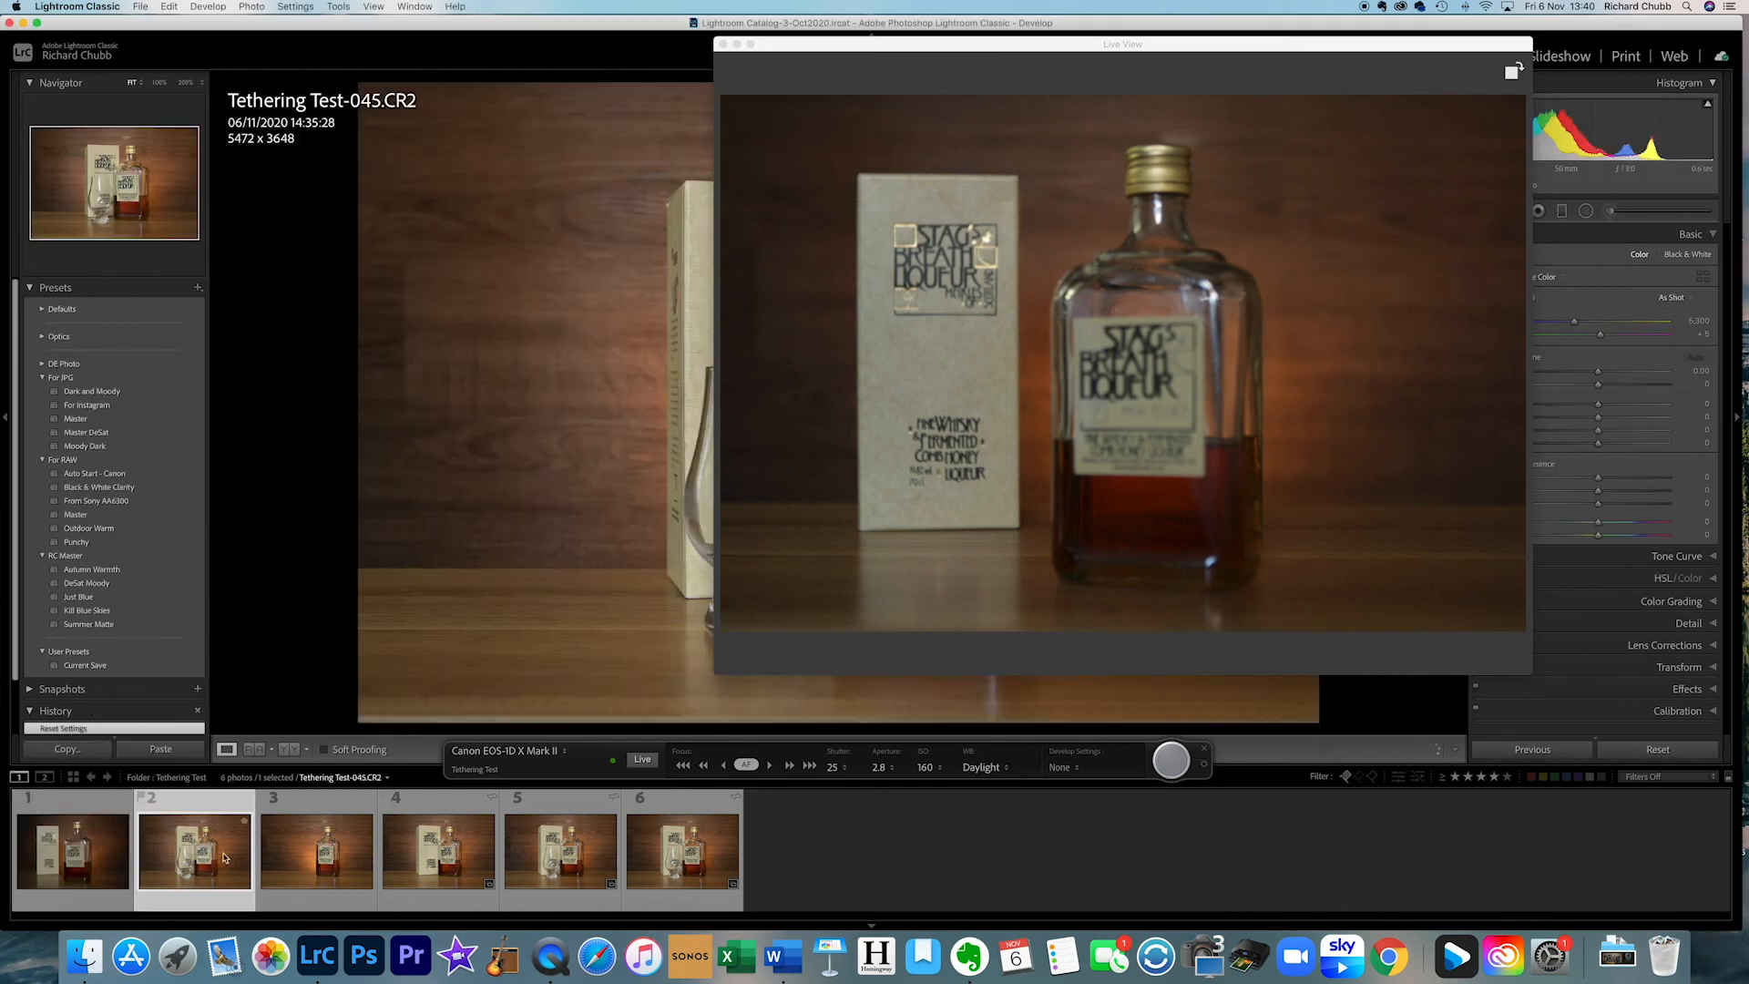
click(85, 956)
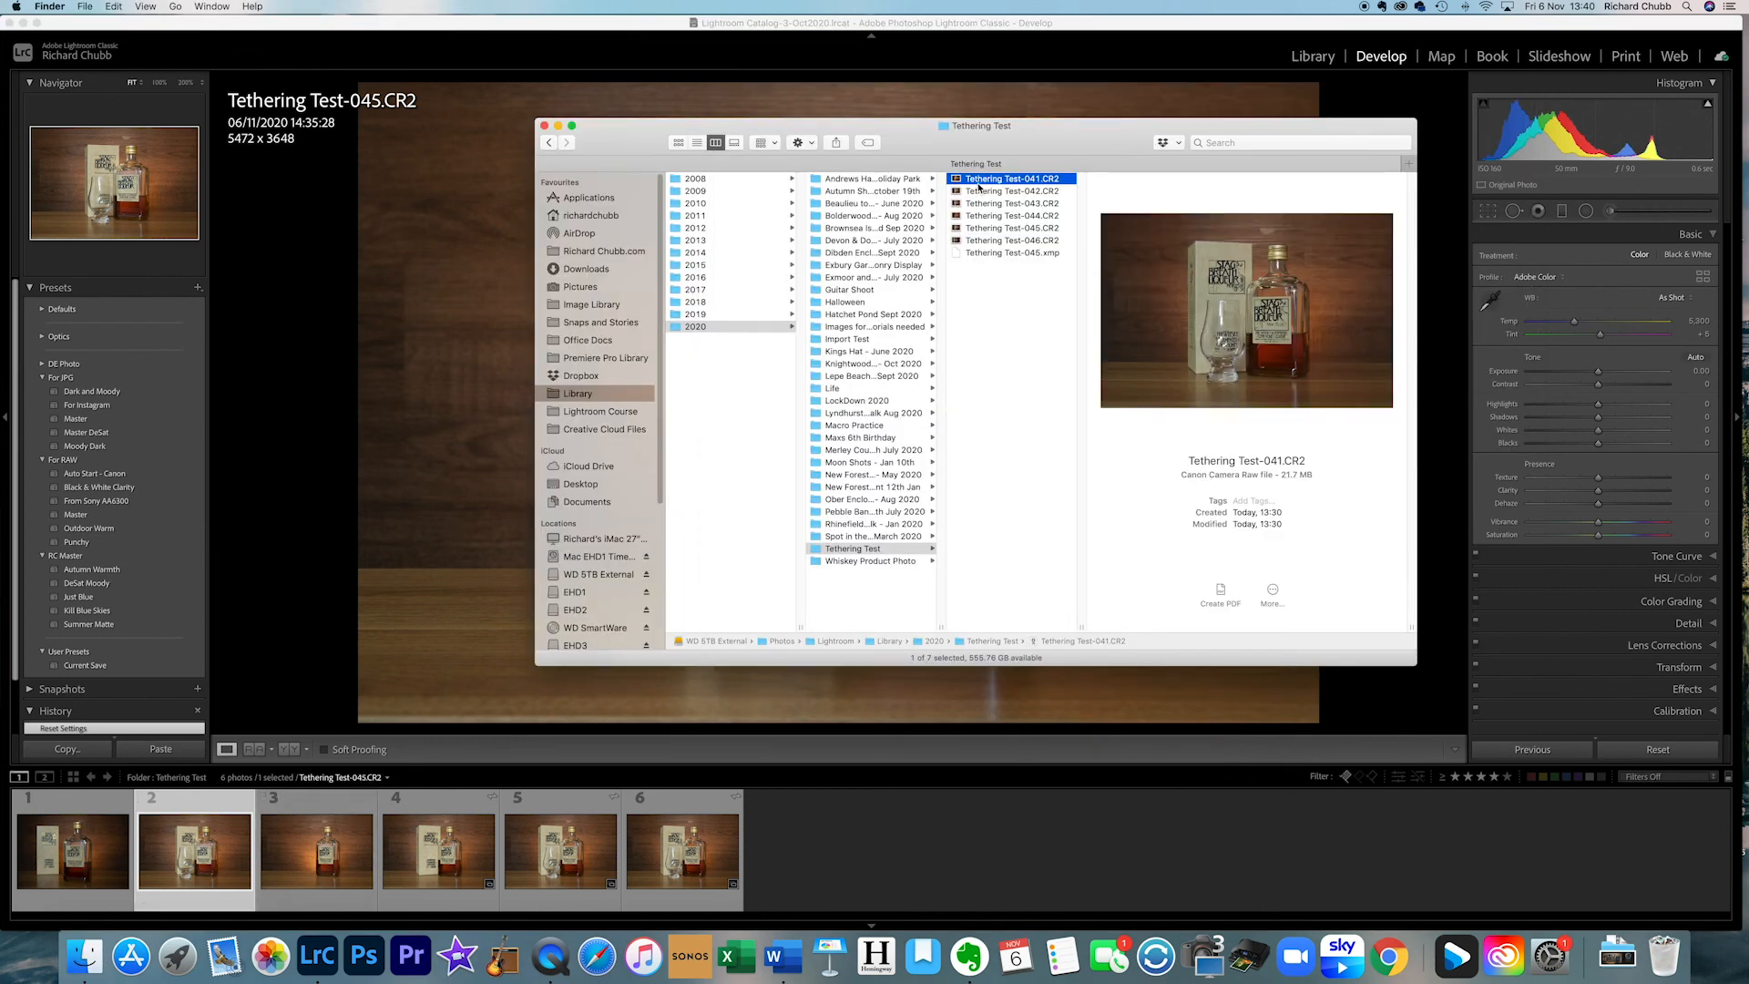
click(987, 242)
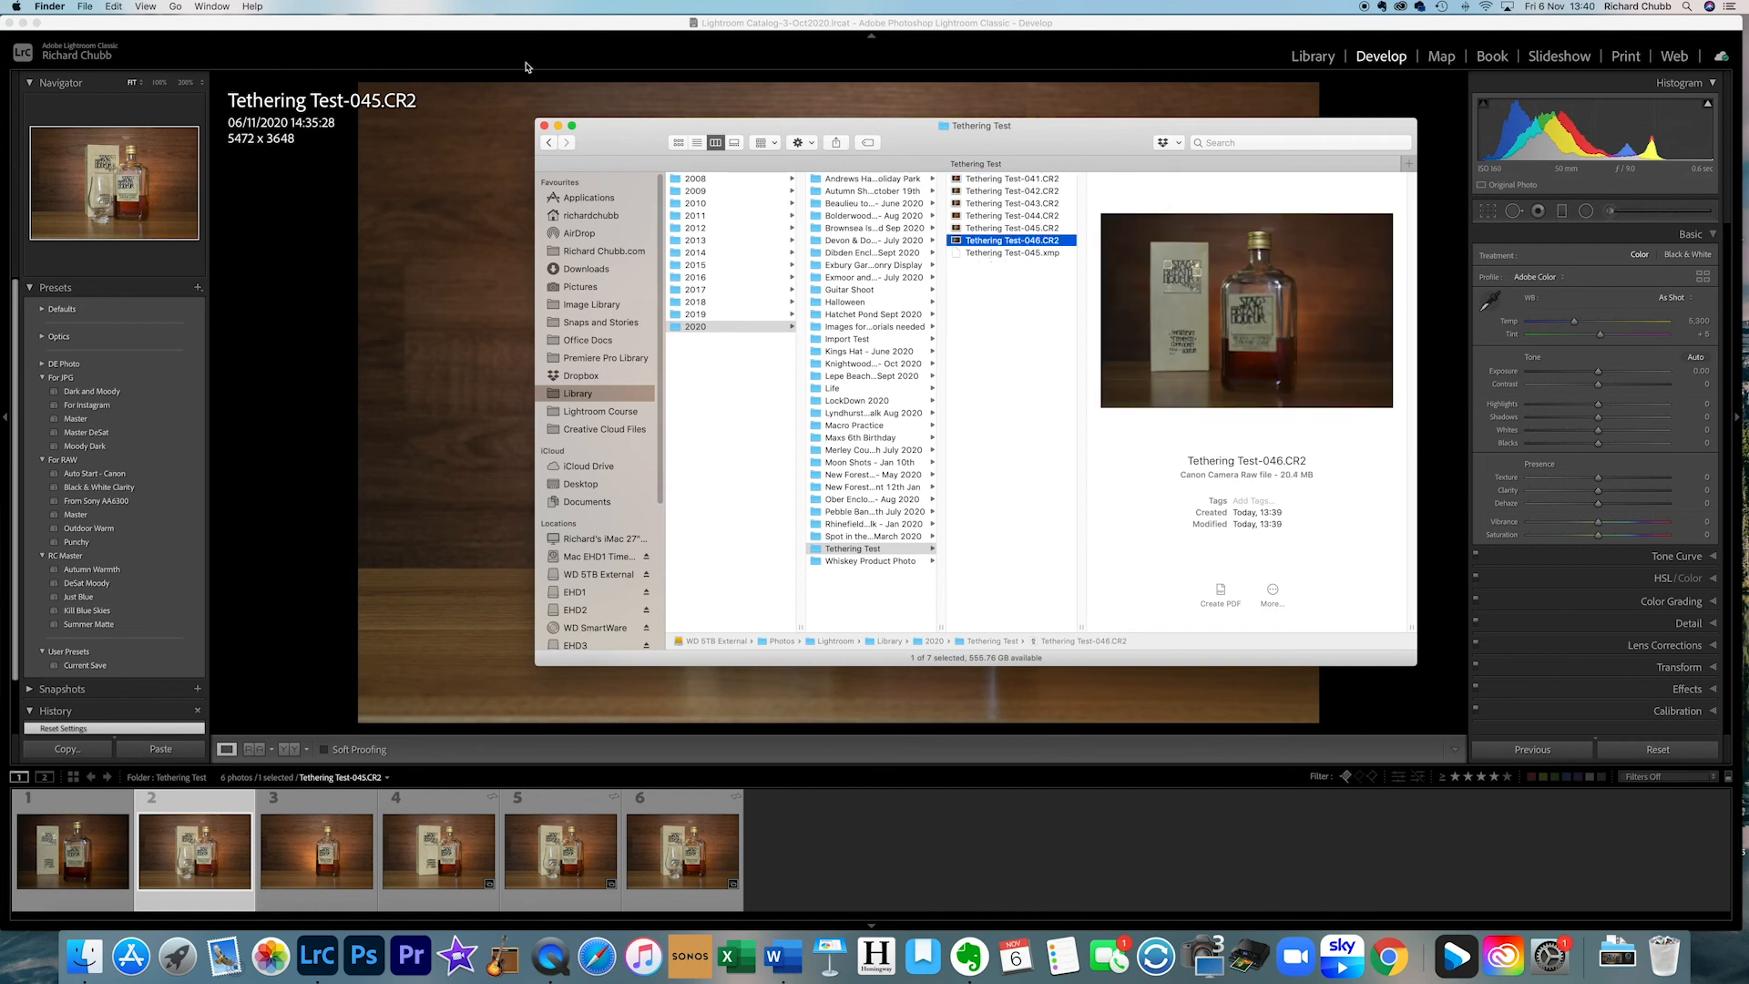
click(525, 66)
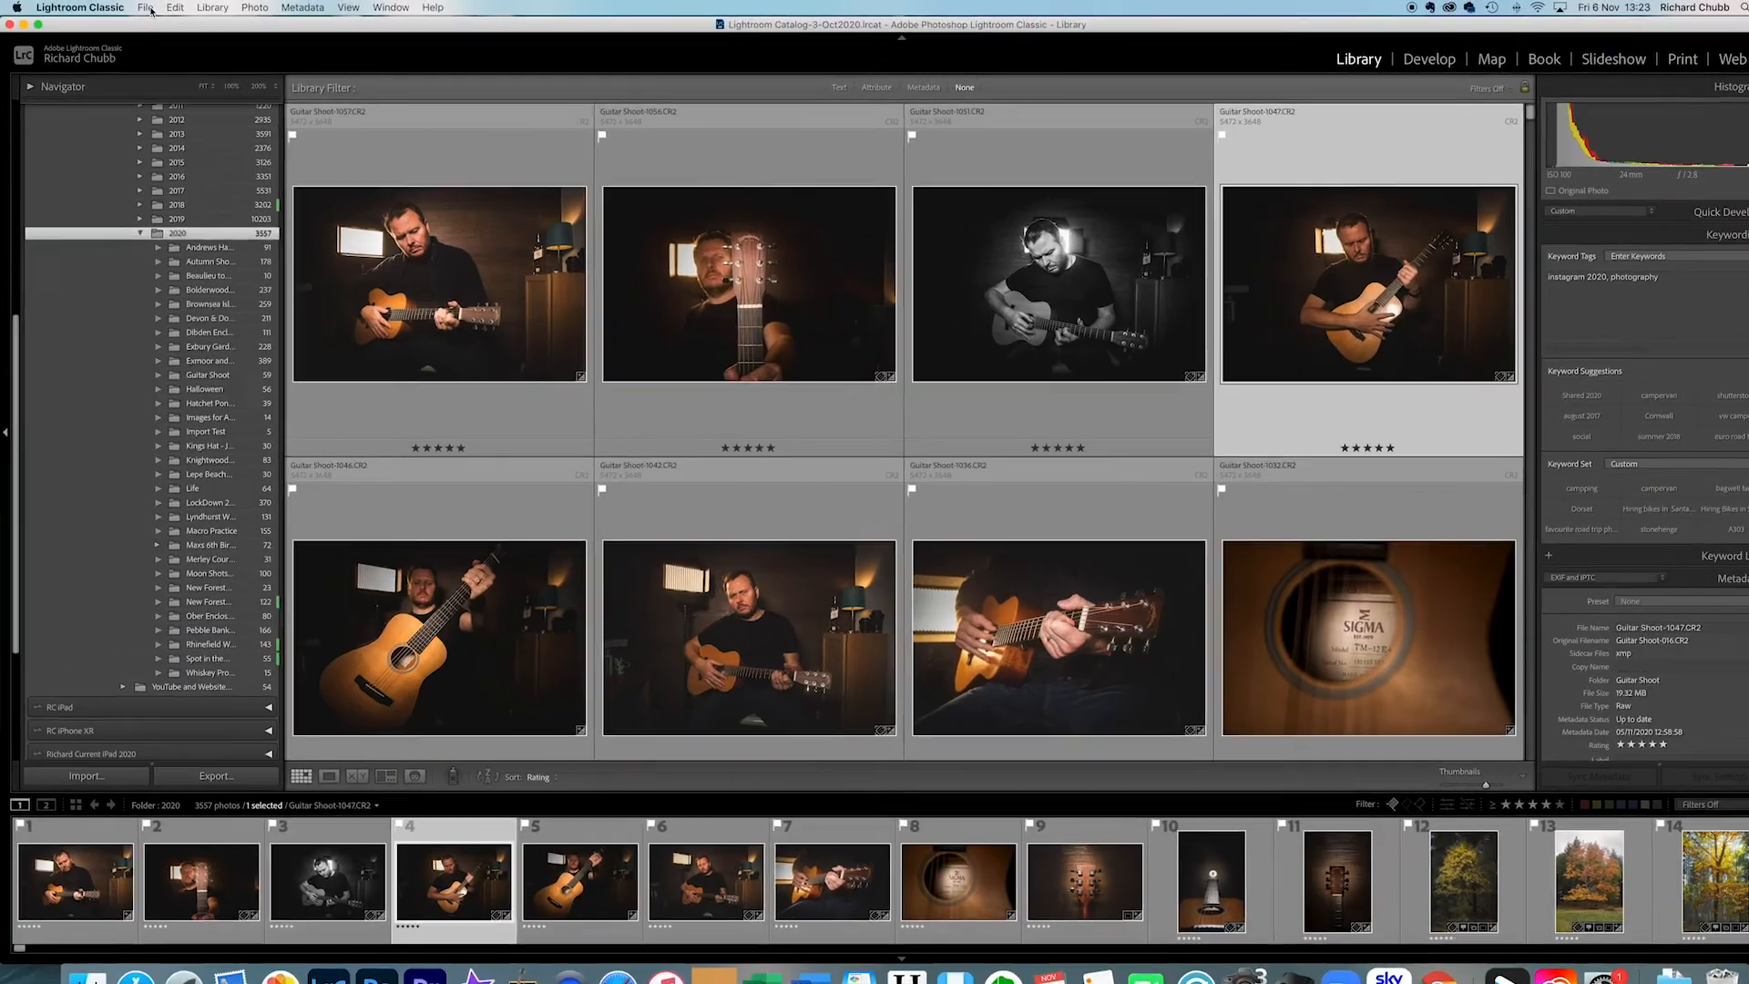
Start a new tethered capture and name the session Tethering Test.
click(160, 9)
mouse_move(286, 147)
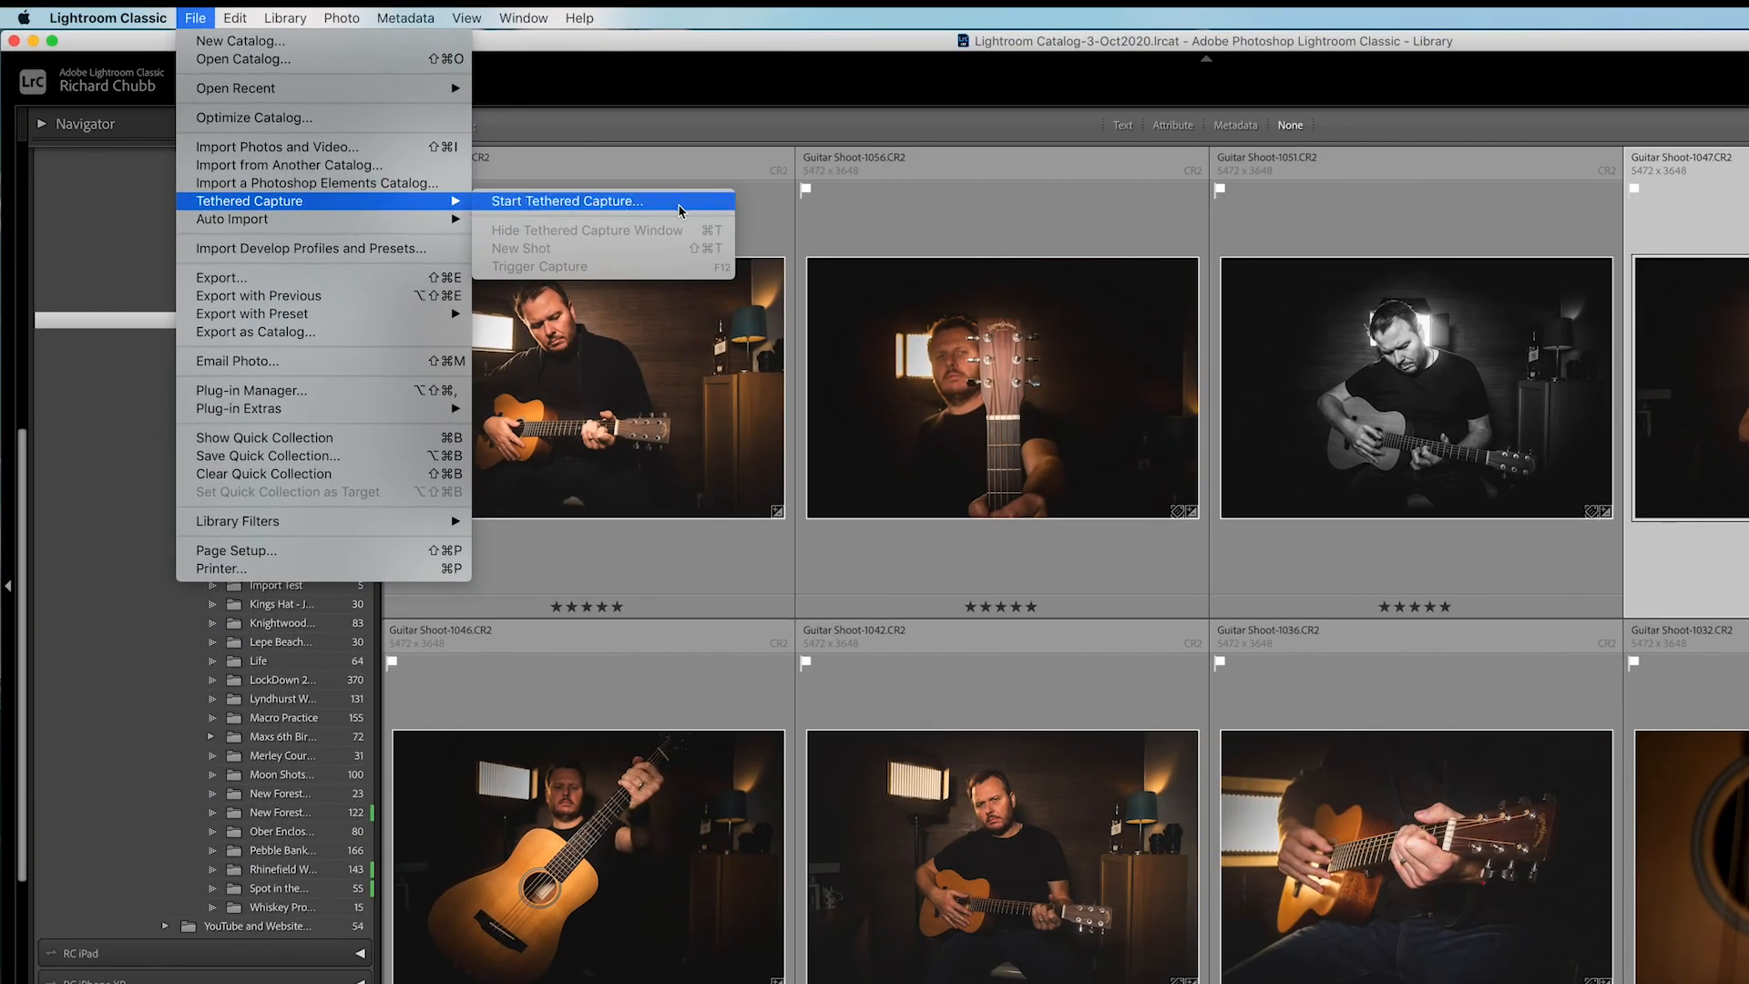
click(678, 210)
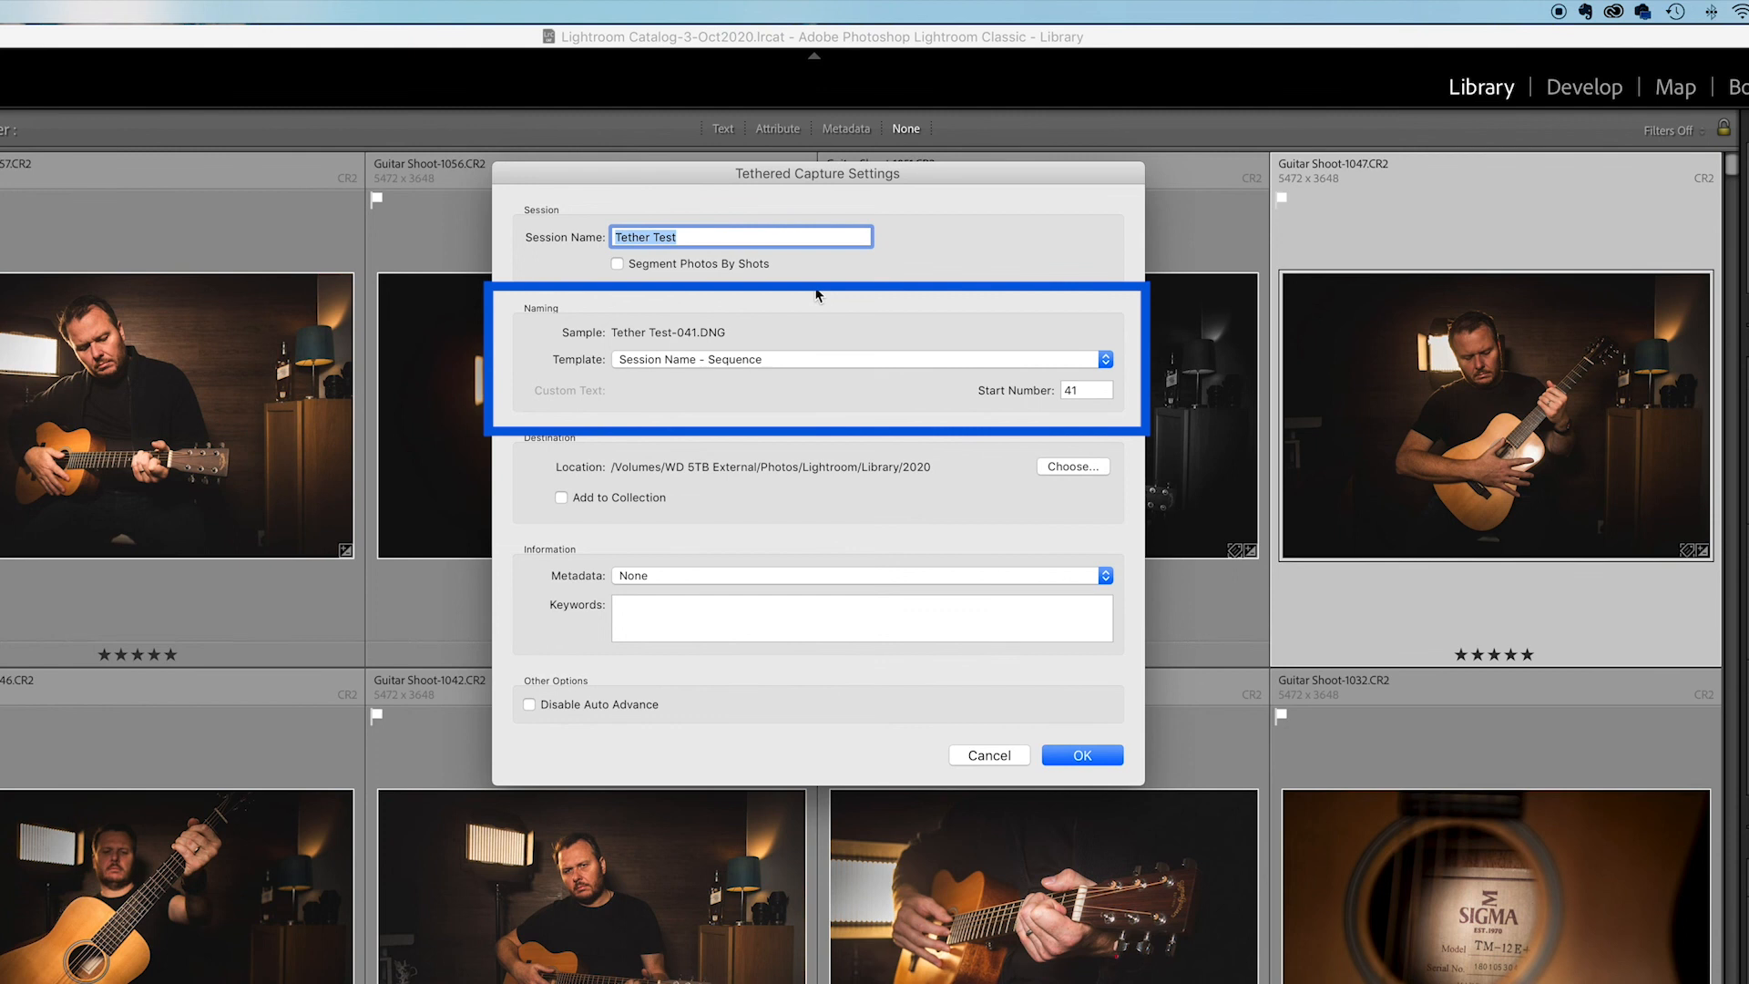
text(T)
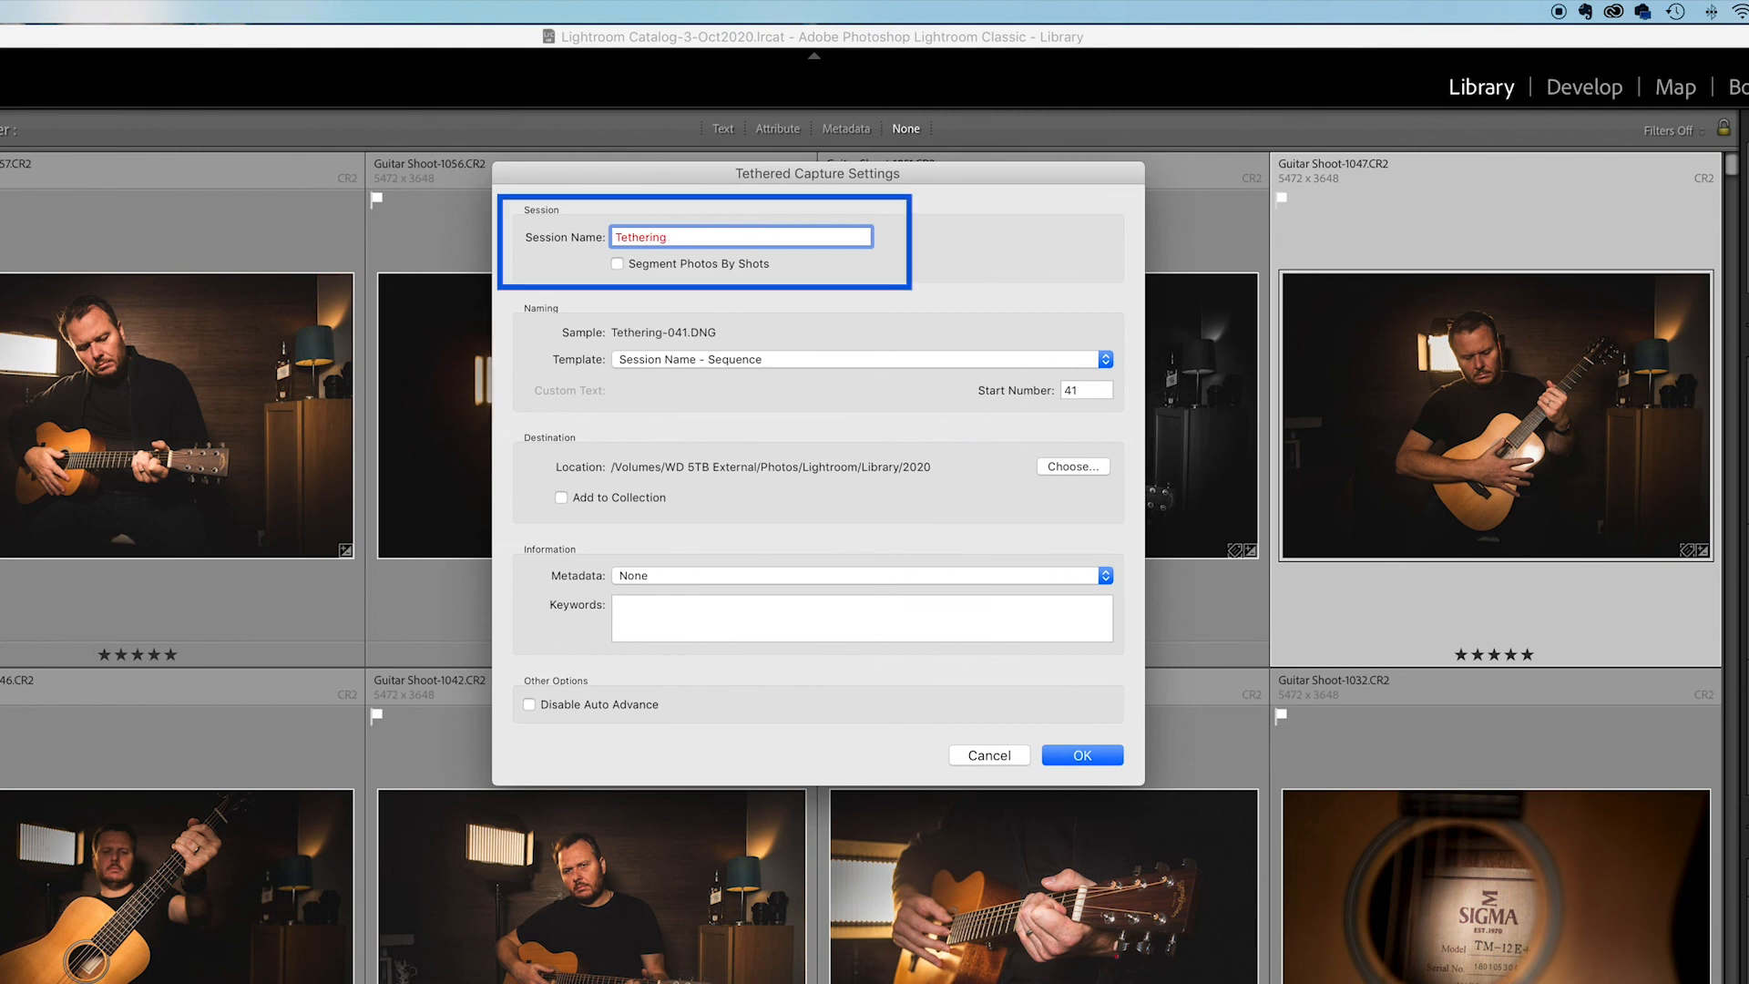
Set the session's destination to the 2020 folder inside Library.
click(1072, 466)
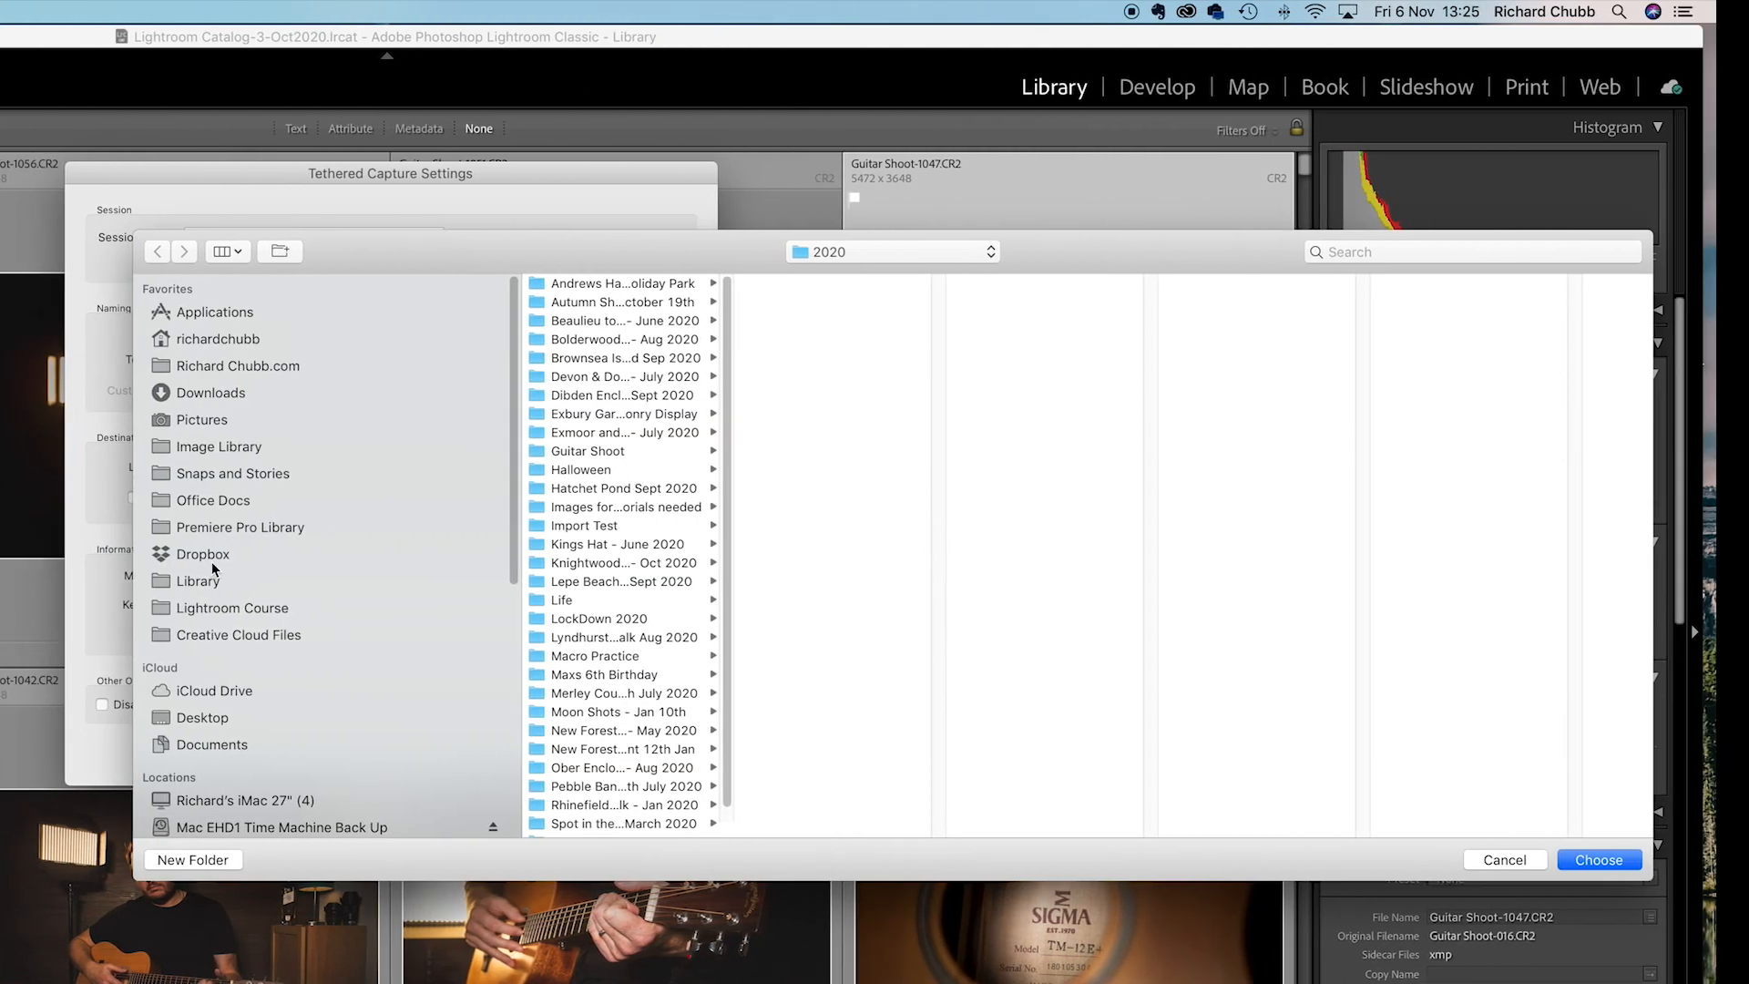
click(198, 582)
click(539, 509)
click(1592, 861)
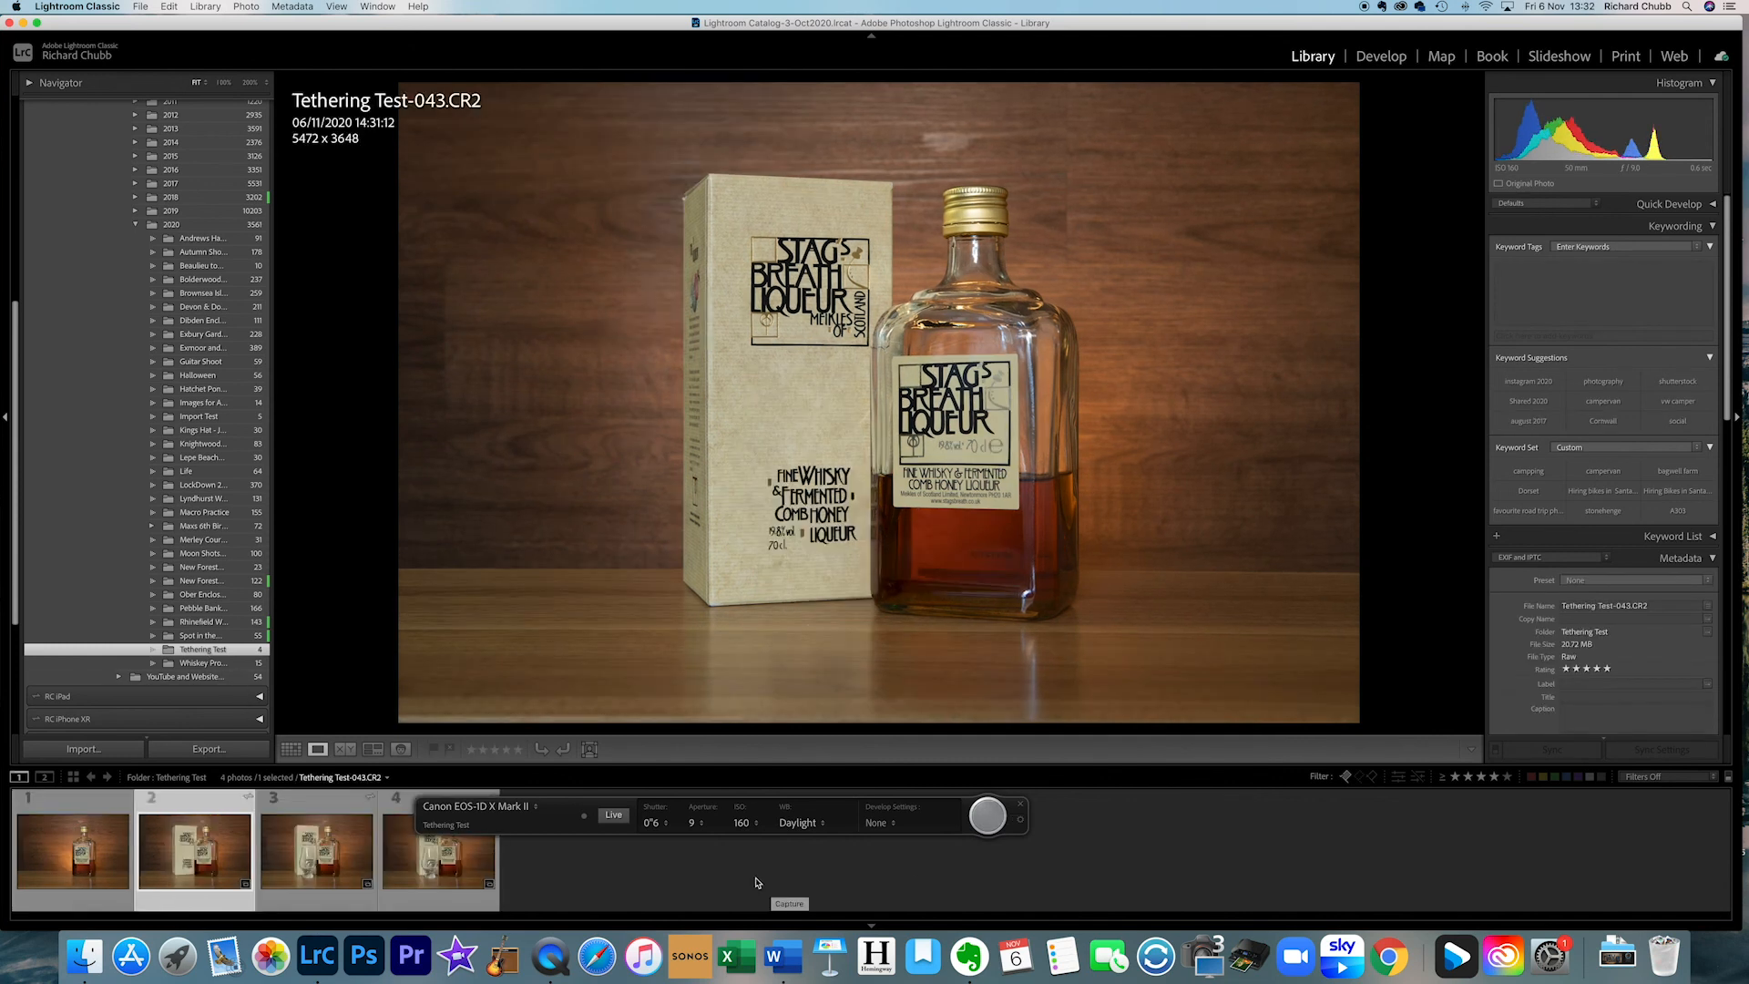
Open the camera's Live View from the tether bar.
click(614, 816)
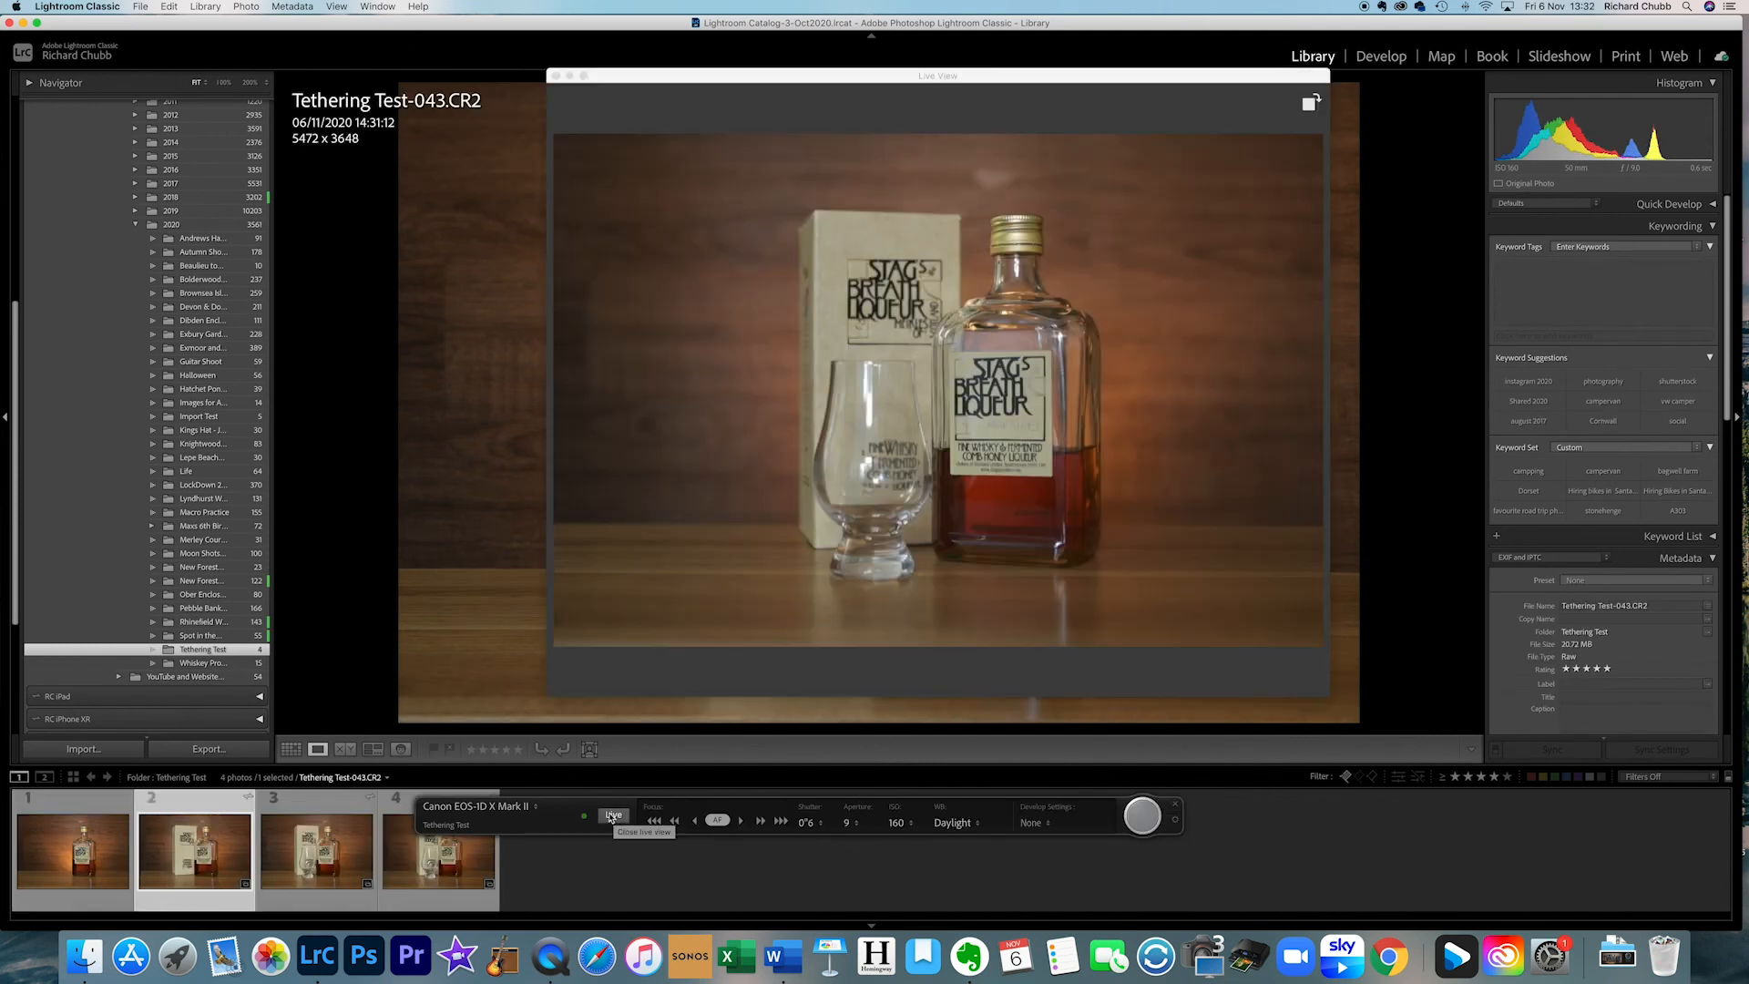